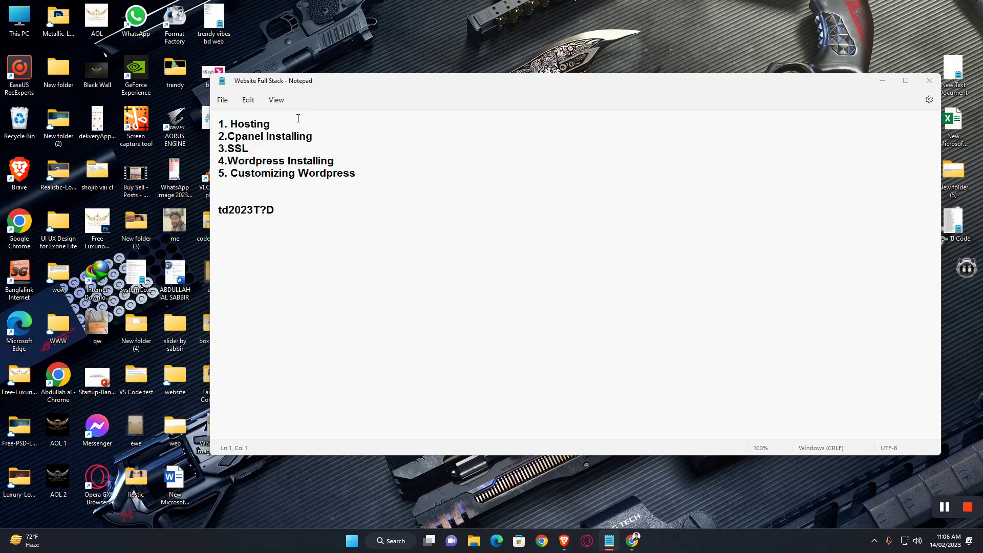
Step: Bring the WHM initial setup page back in front of the Notepad checklist
left_click(623, 547)
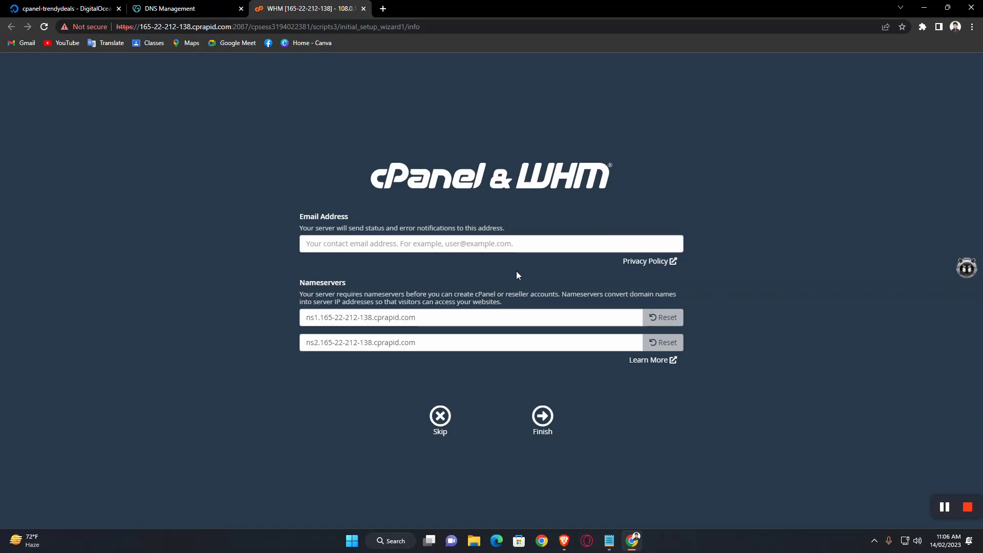
Step: Enter the server contact e-mail and change the first nameserver to ns1.trendydealbd.com
left_click(360, 243)
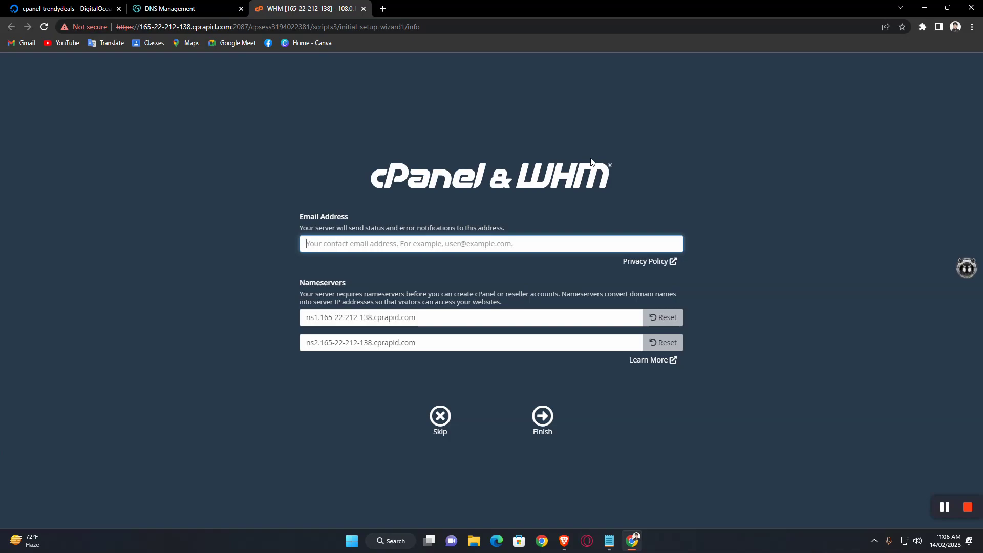
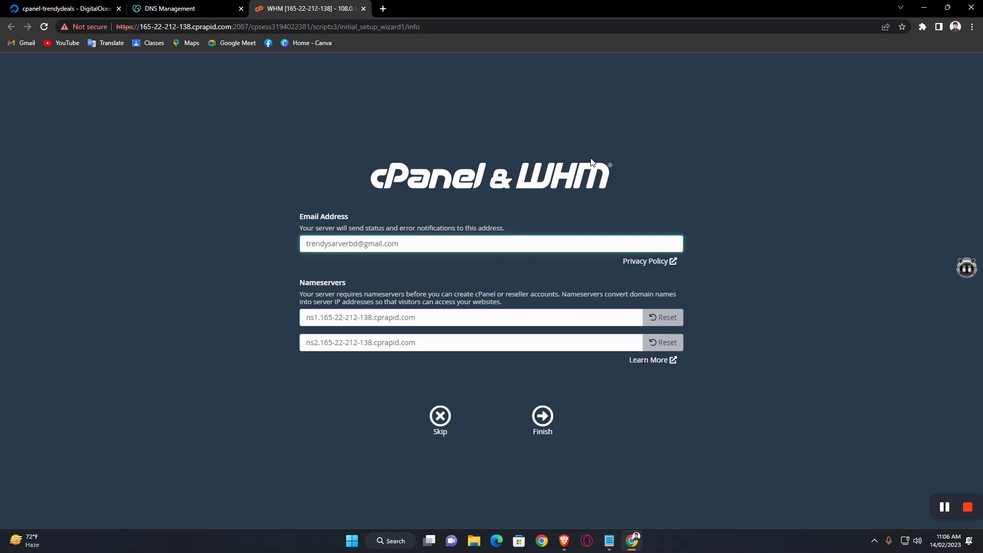
left_click(444, 321)
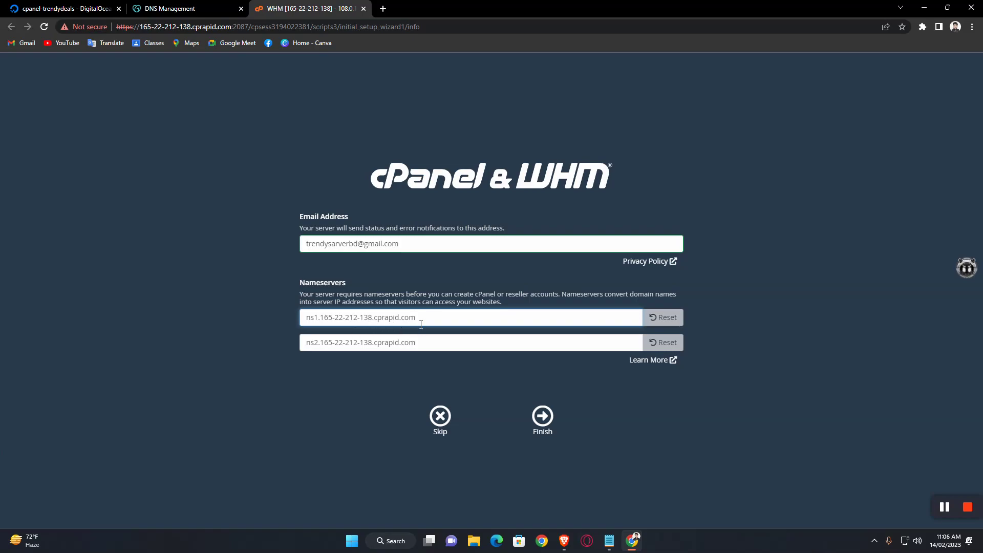
left_click_drag(431, 320, 249, 314)
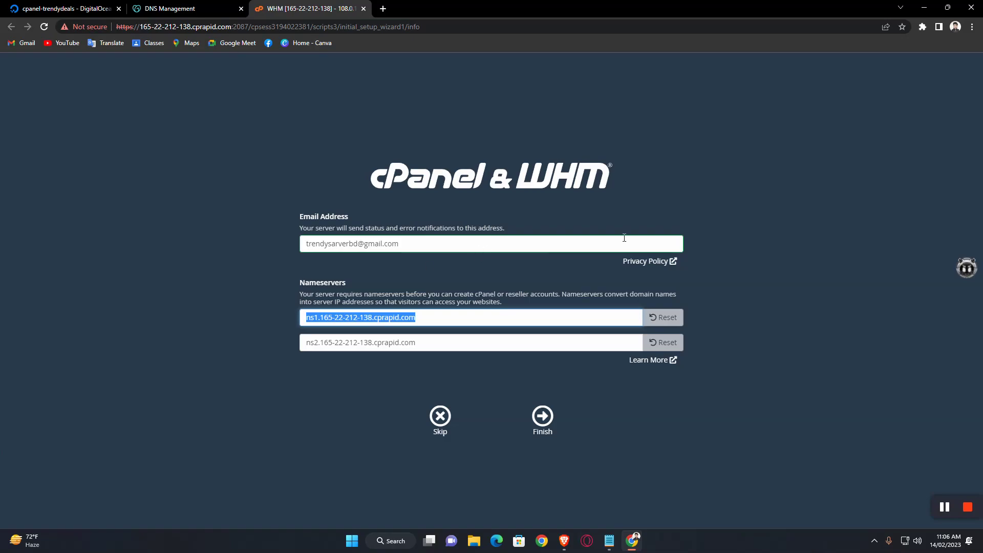
left_click(451, 320)
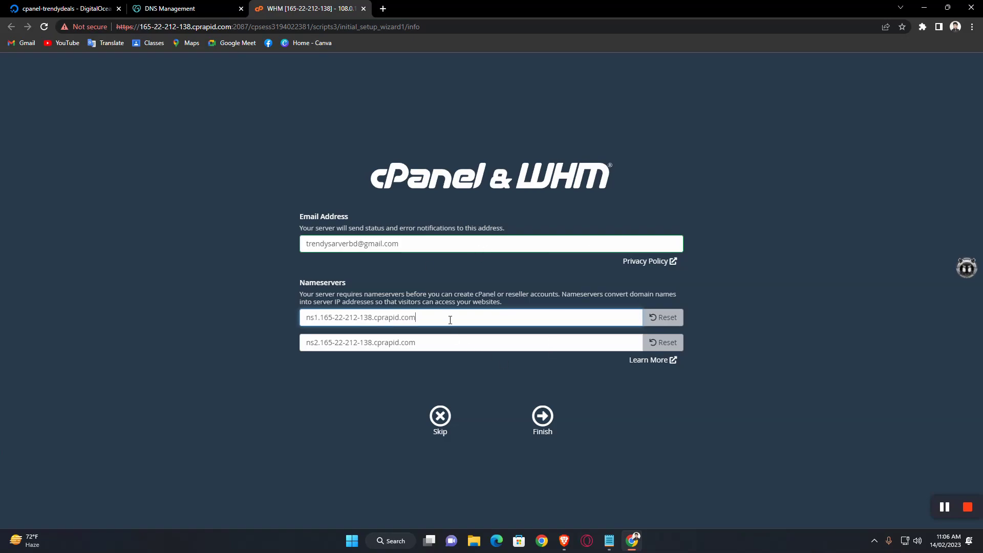
left_click_drag(416, 318, 321, 320)
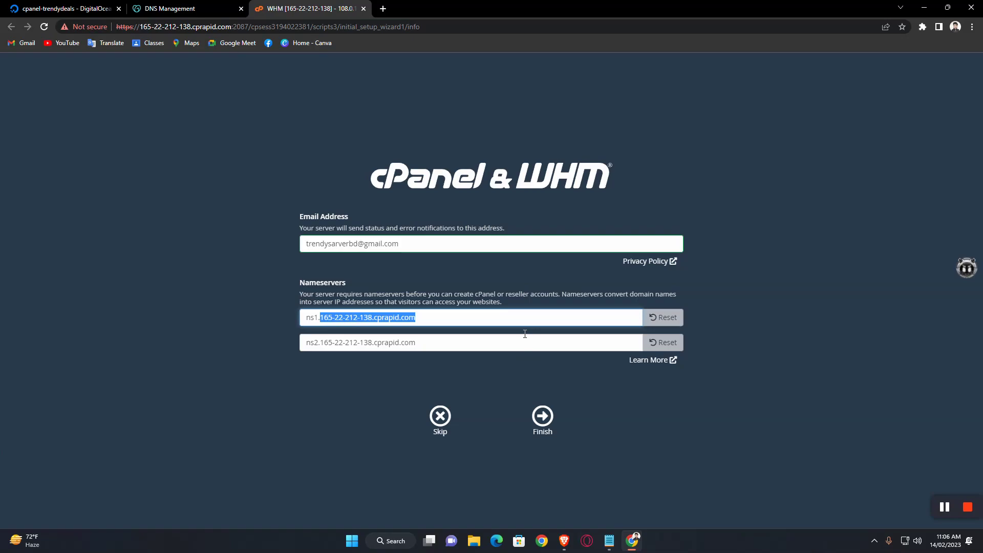
type("trendy")
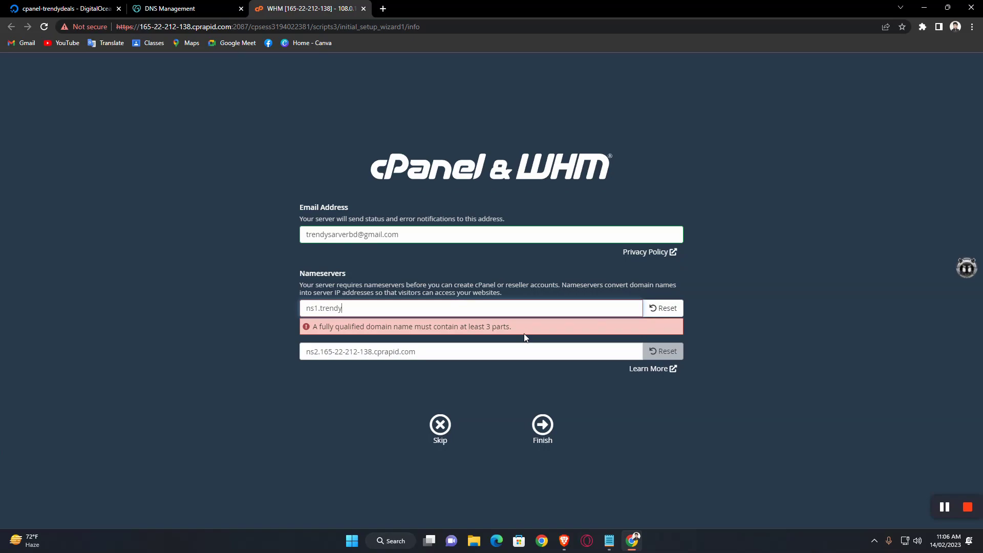
type("sarverbd.")
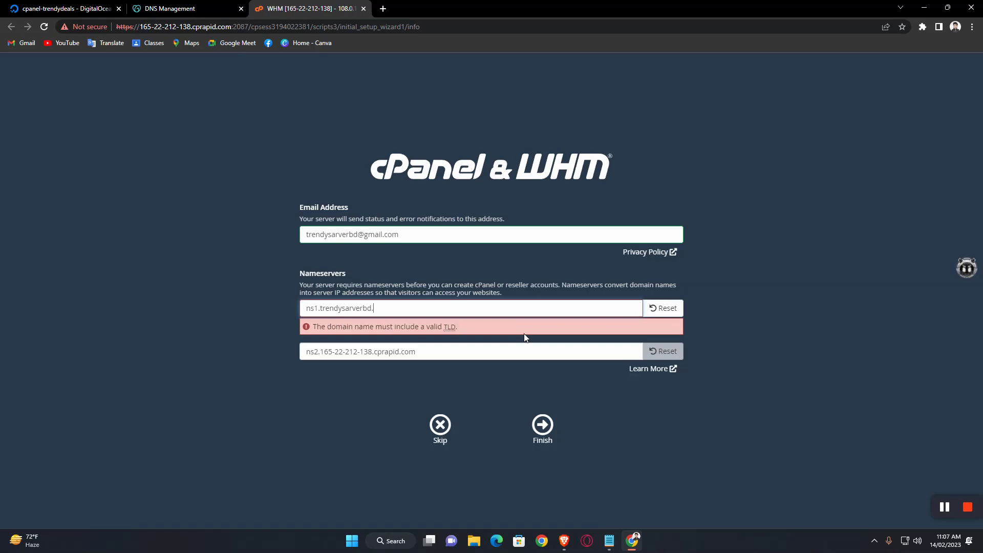
key("BackSpace")
key("BackSpace")
key("BackSpace")
key("BackSpace")
key("BackSpace")
key("BackSpace")
type("dealbd.com")
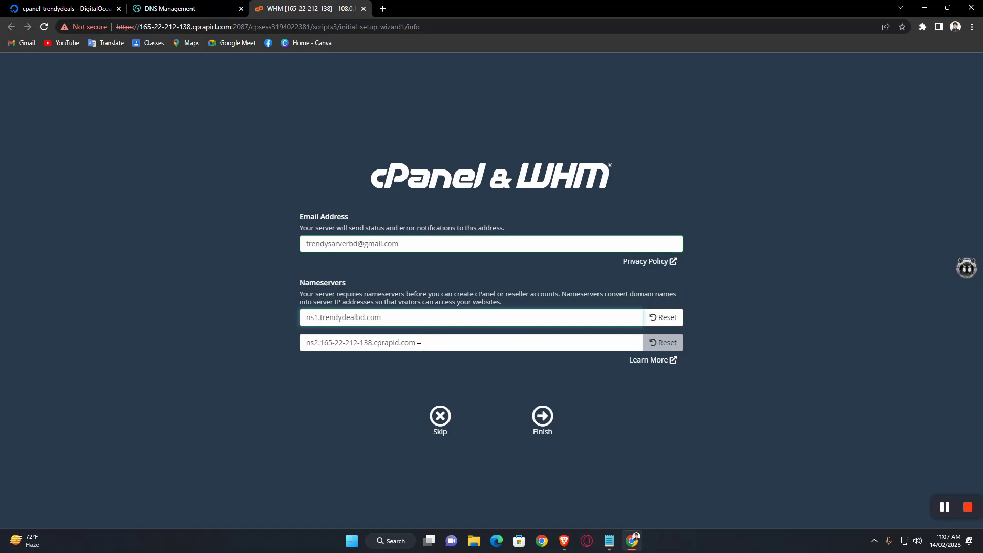
Step: Set the second nameserver to ns2.trendydealbd.com and finish the setup wizard
left_click_drag(389, 319, 322, 320)
key("ctrl+c")
left_click_drag(416, 343, 320, 343)
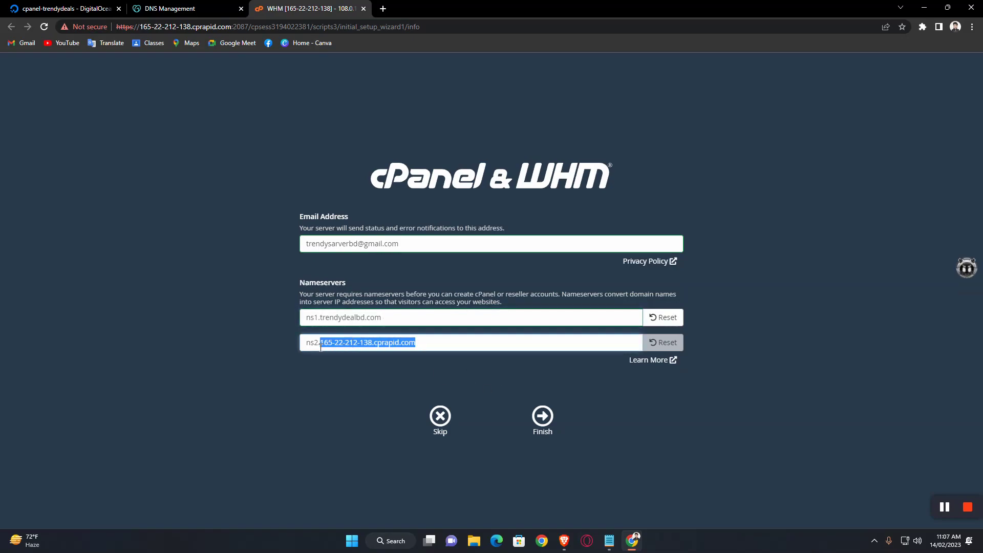
key("ctrl+v")
left_click(372, 383)
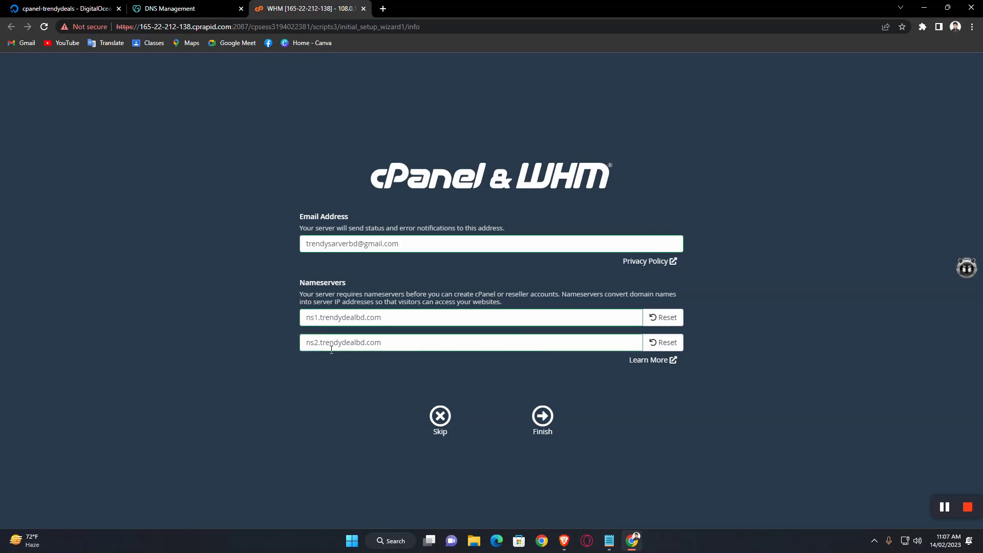
left_click(544, 419)
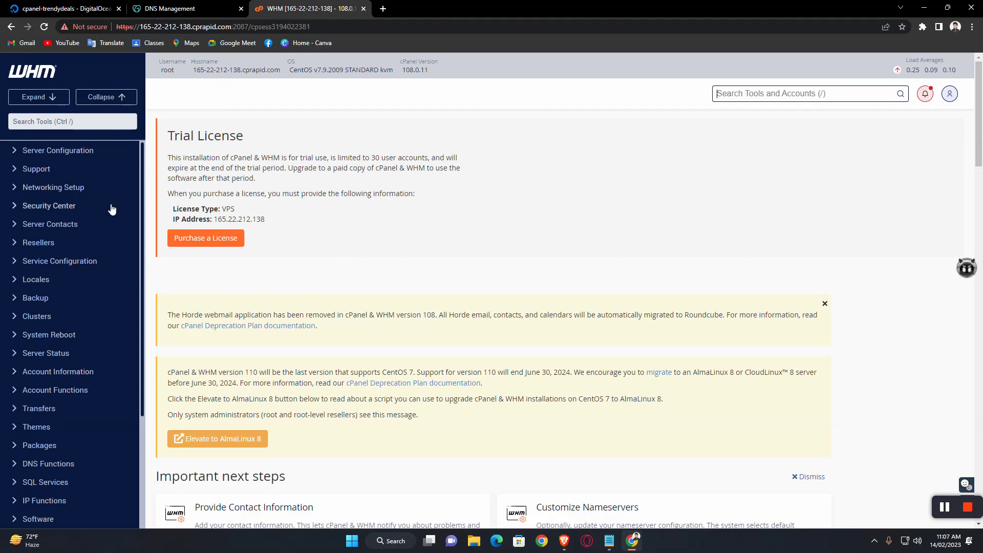
Step: Open WHM's Create a New Account form from Favorites and start on the domain field
scroll(231, 292, "down", 4)
scroll(220, 225, "down", 5)
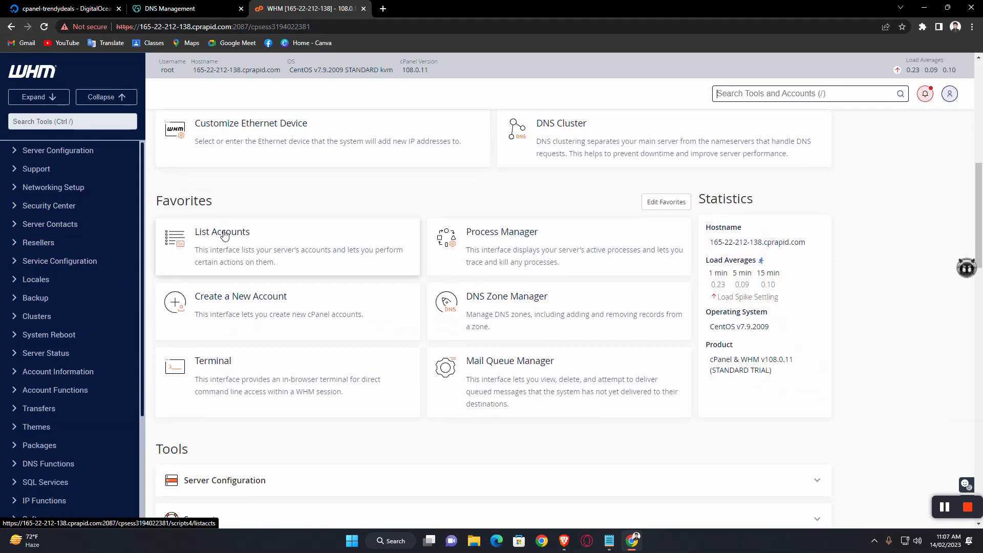
left_click(258, 300)
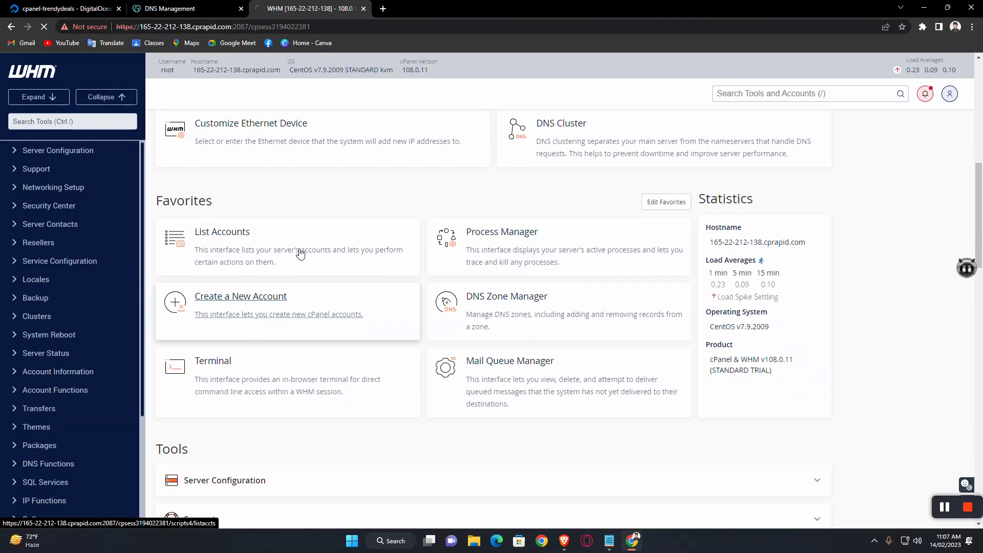
scroll(337, 205, "down", 3)
left_click(335, 205)
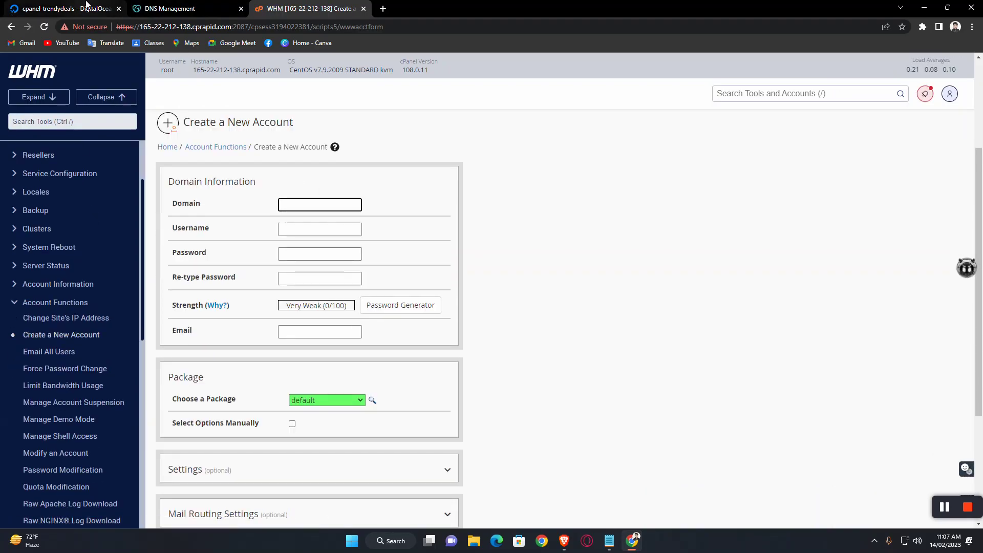
left_click(62, 8)
Step: Find and copy trendydealbd.com in DigitalOcean's Networking > Domains list, then return to WHM
scroll(46, 382, "down", 1)
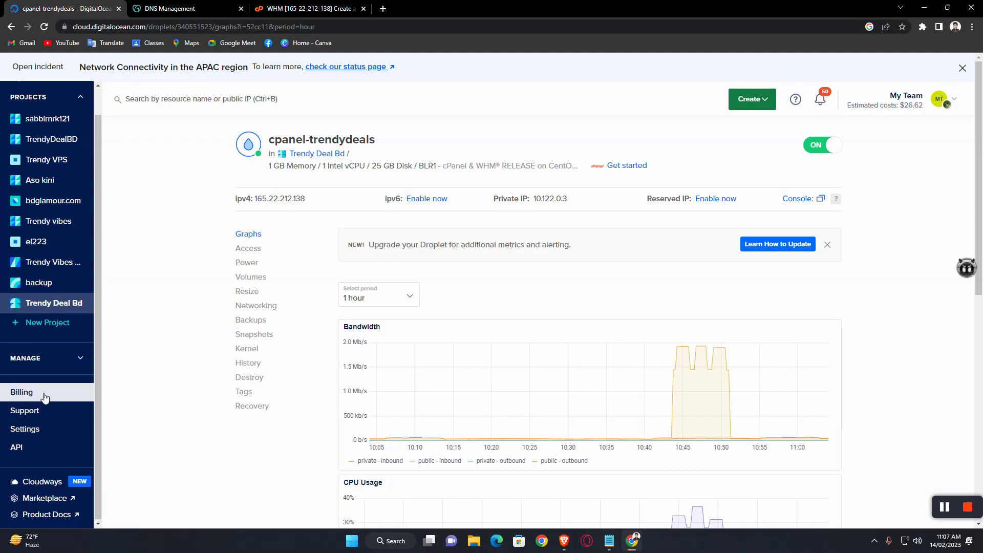
left_click(72, 358)
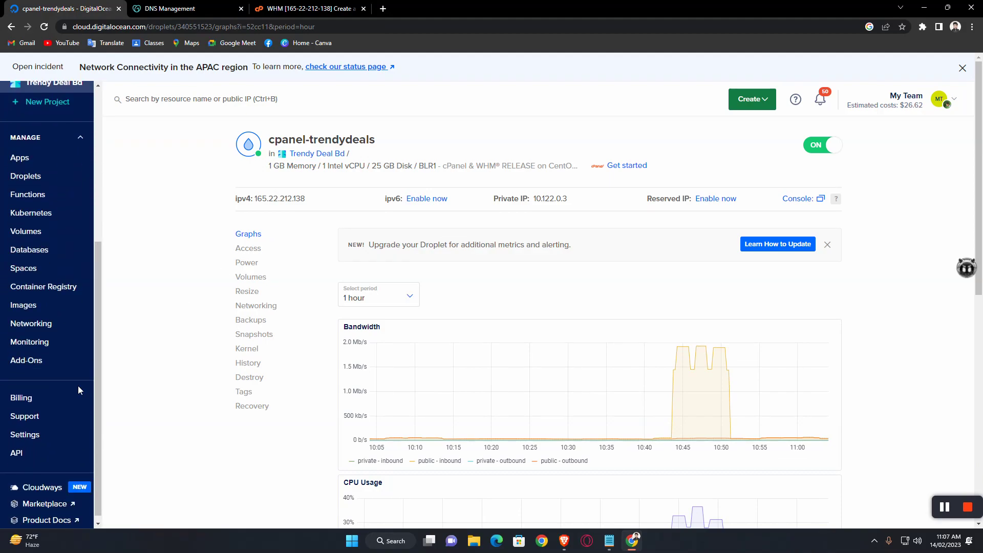
left_click(47, 316)
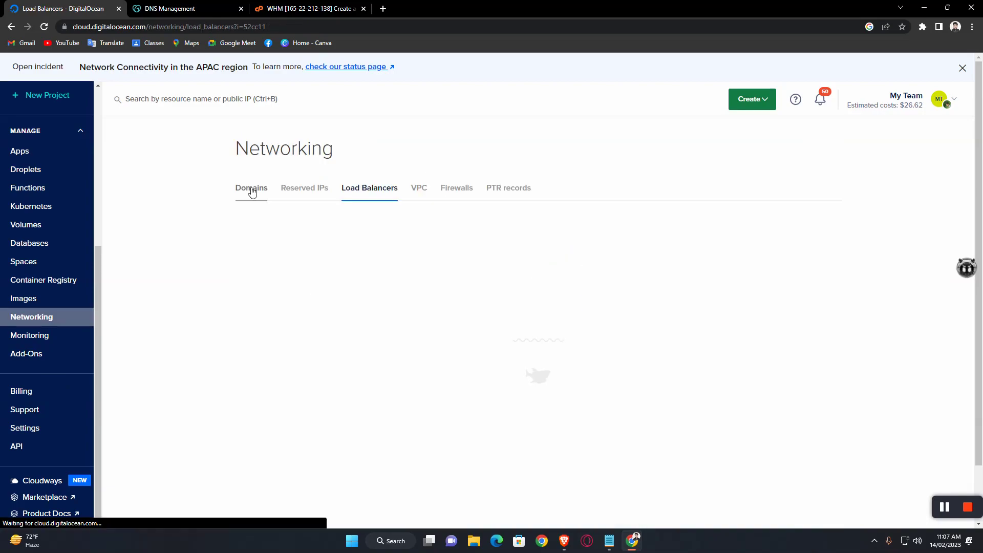
scroll(379, 344, "down", 3)
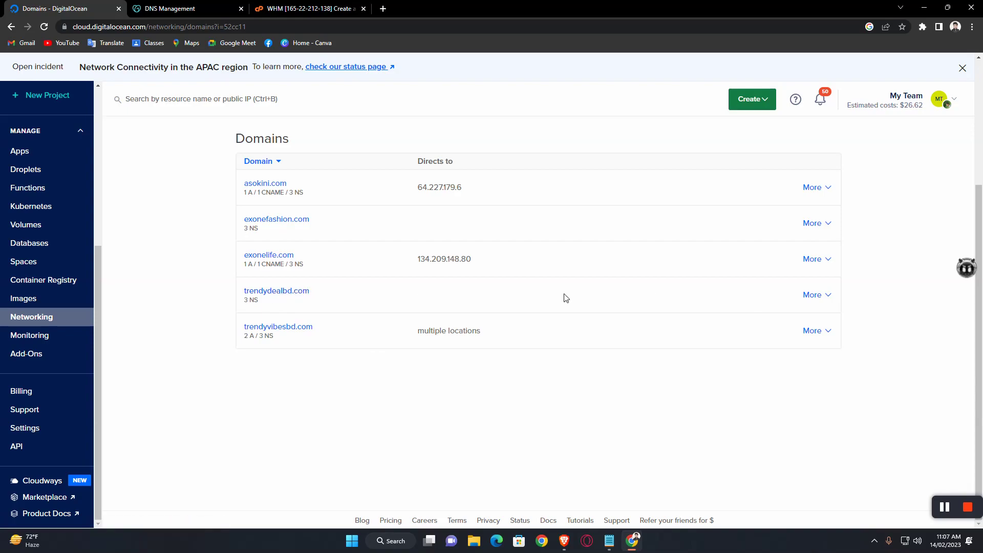
left_click_drag(312, 293, 240, 293)
key("ctrl+c")
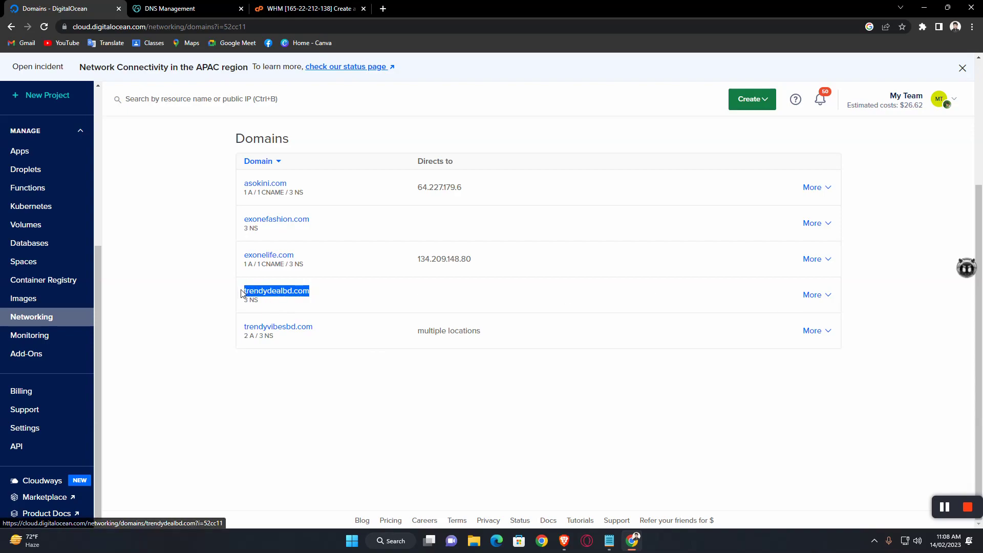
key("ctrl+3")
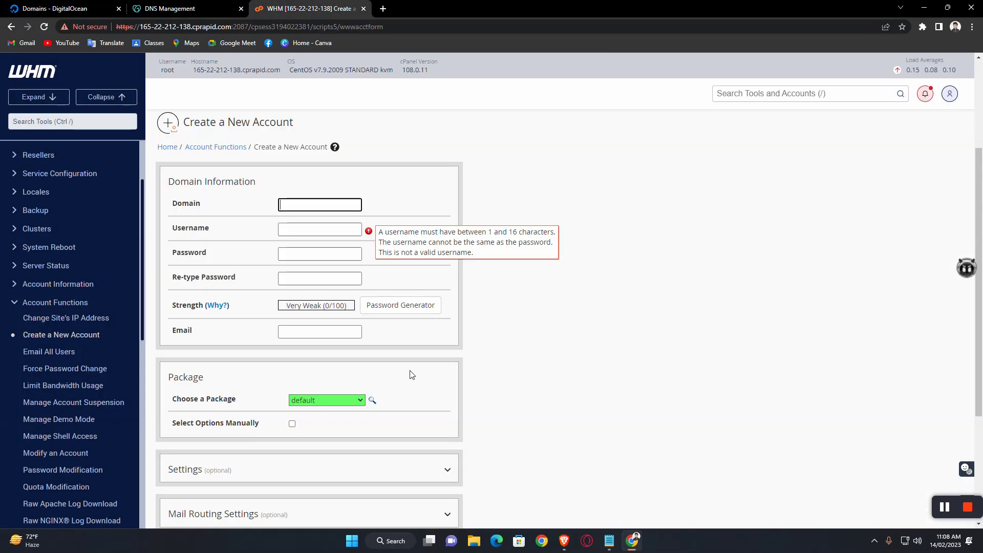
Step: Enter trendydealbd.com as the account domain and set the account password from the notes
key("ctrl+v")
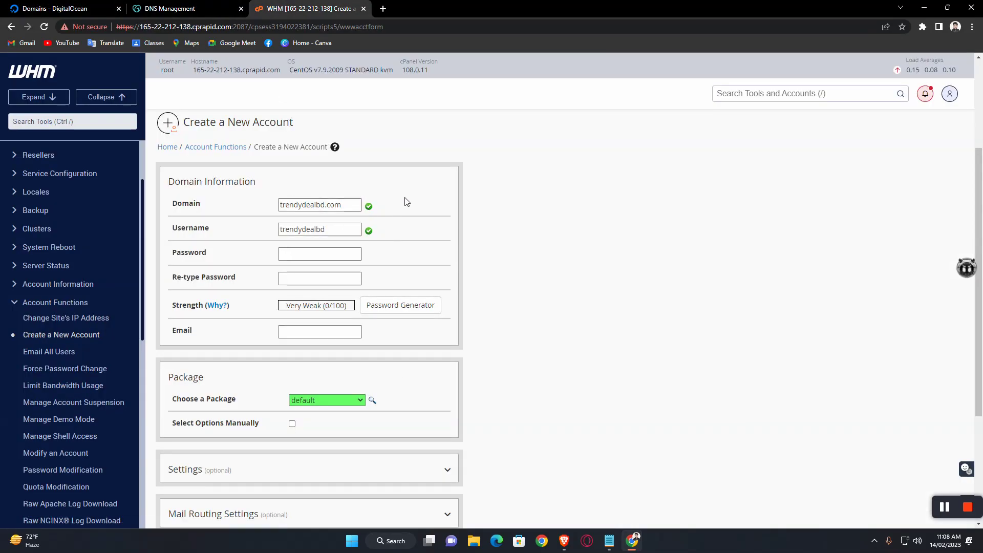
left_click(302, 254)
left_click(609, 541)
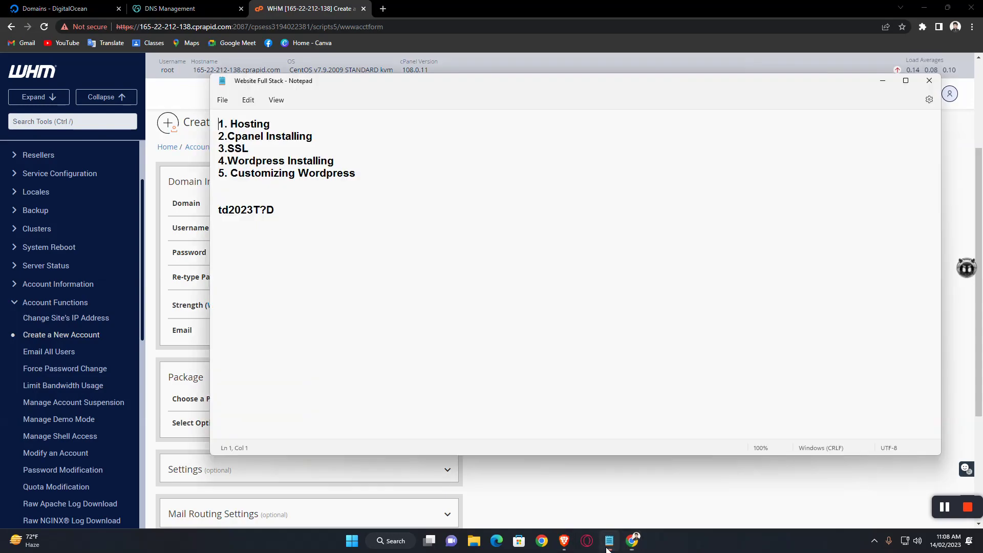
left_click_drag(289, 217, 207, 208)
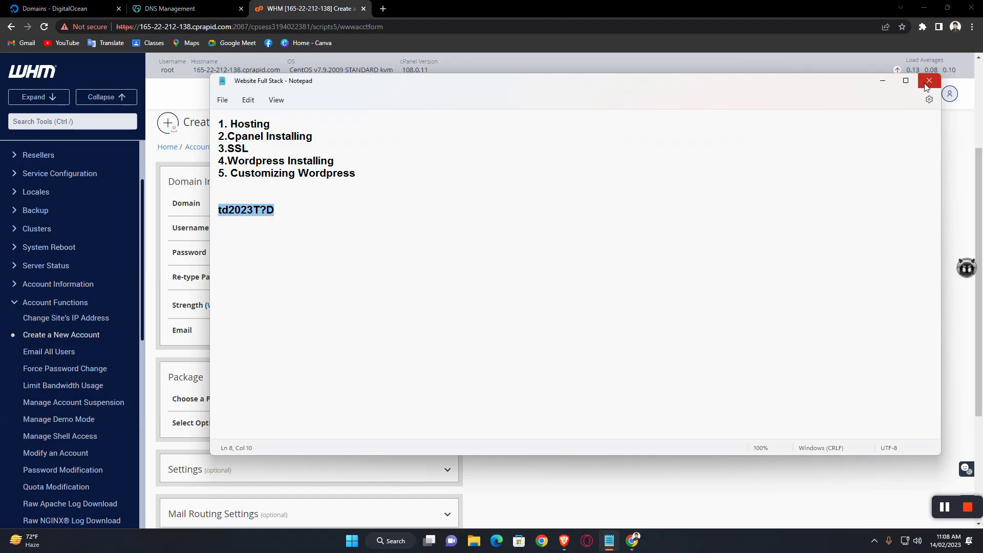
left_click(883, 82)
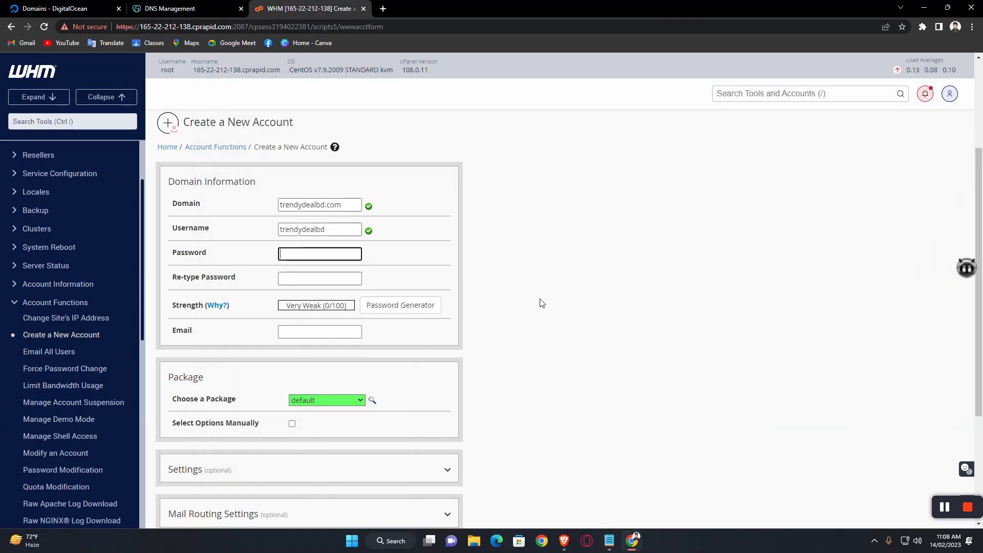
left_click(295, 255)
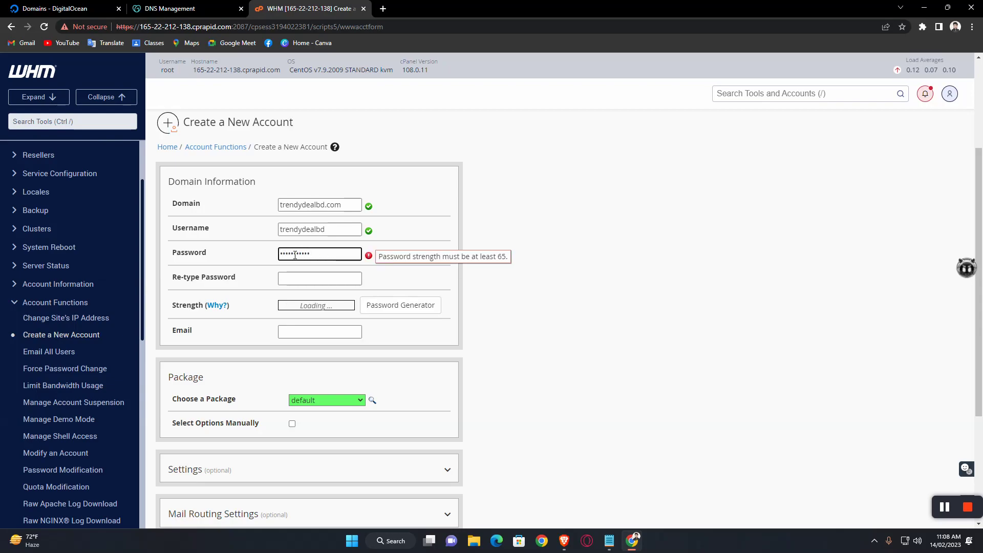
left_click(315, 277)
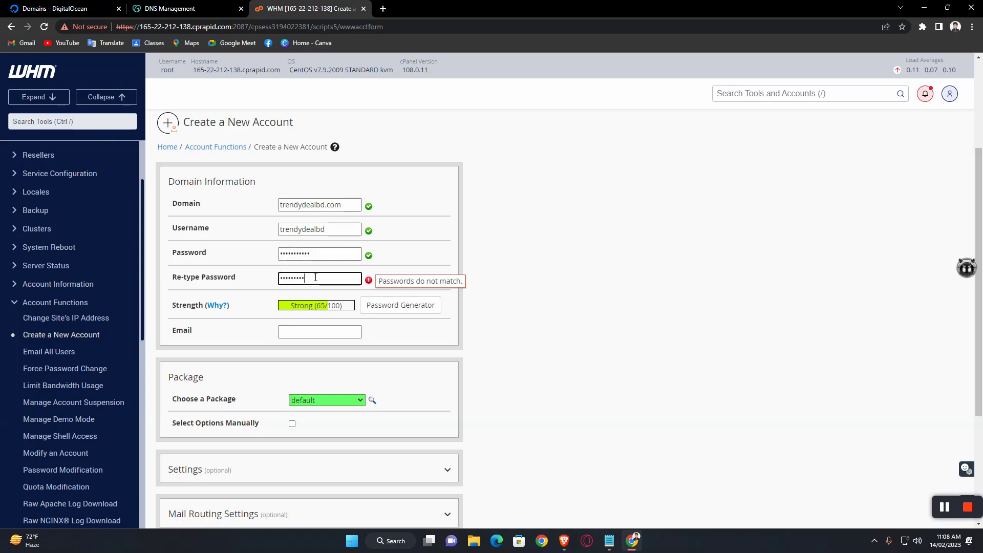
Step: Enter the account contact e-mail, keep the default package, and submit the account
left_click(331, 334)
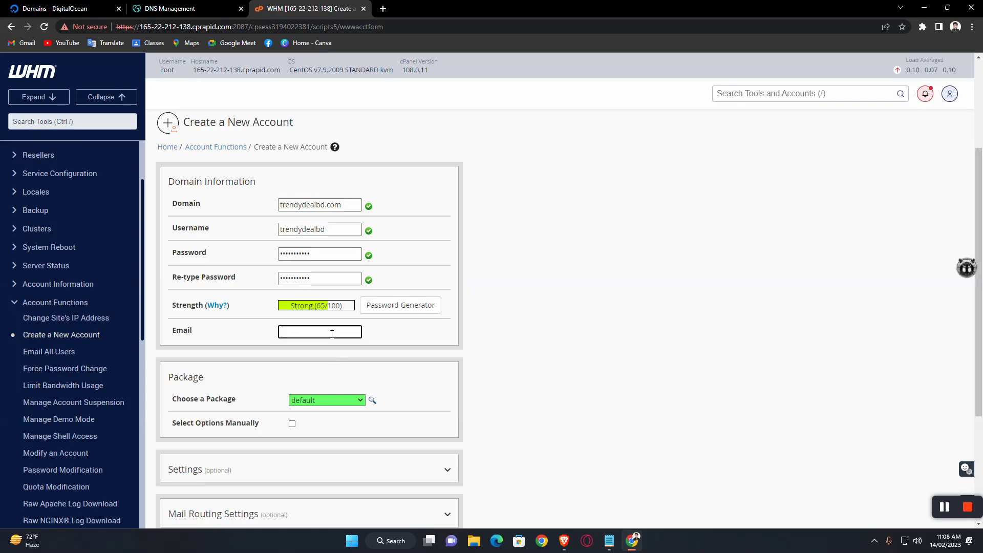
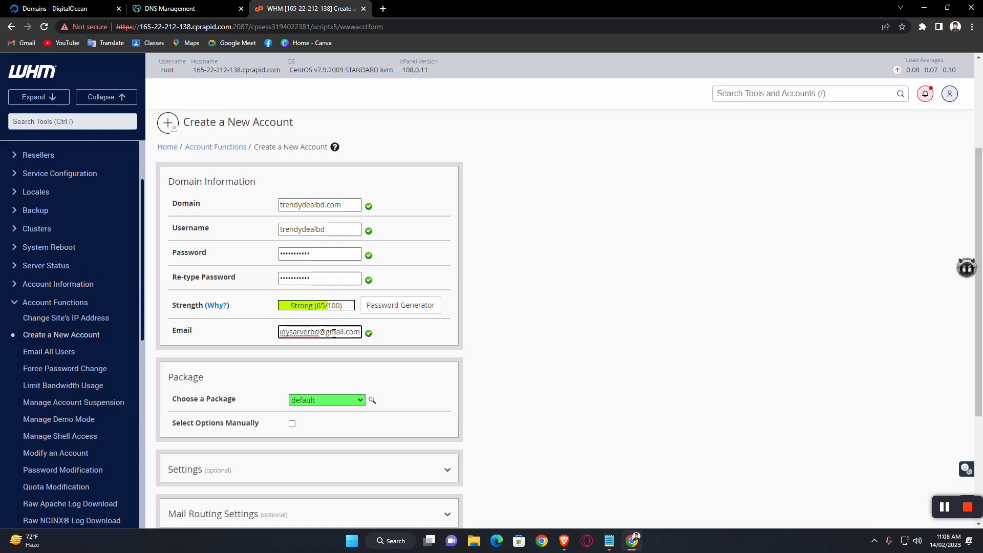
left_click(578, 259)
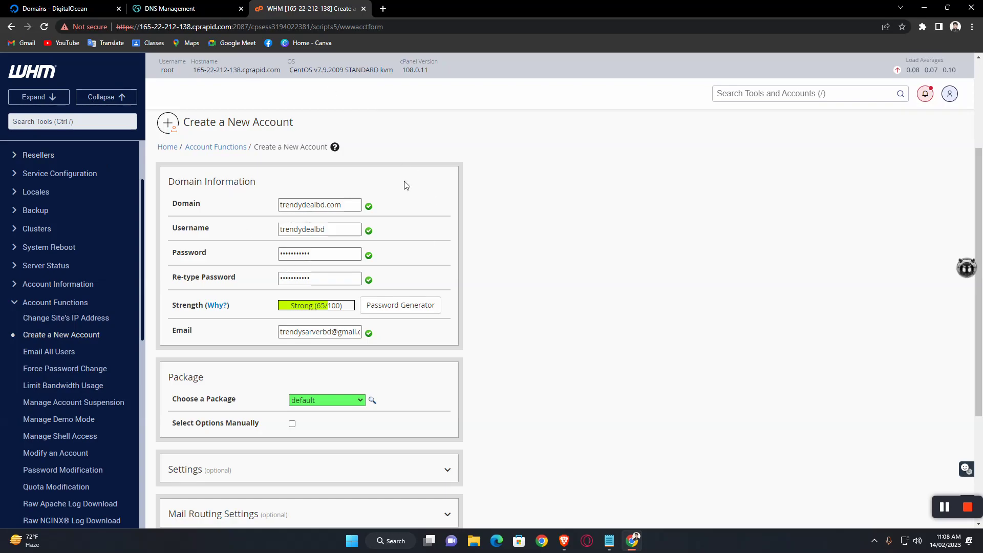
scroll(353, 225, "down", 2)
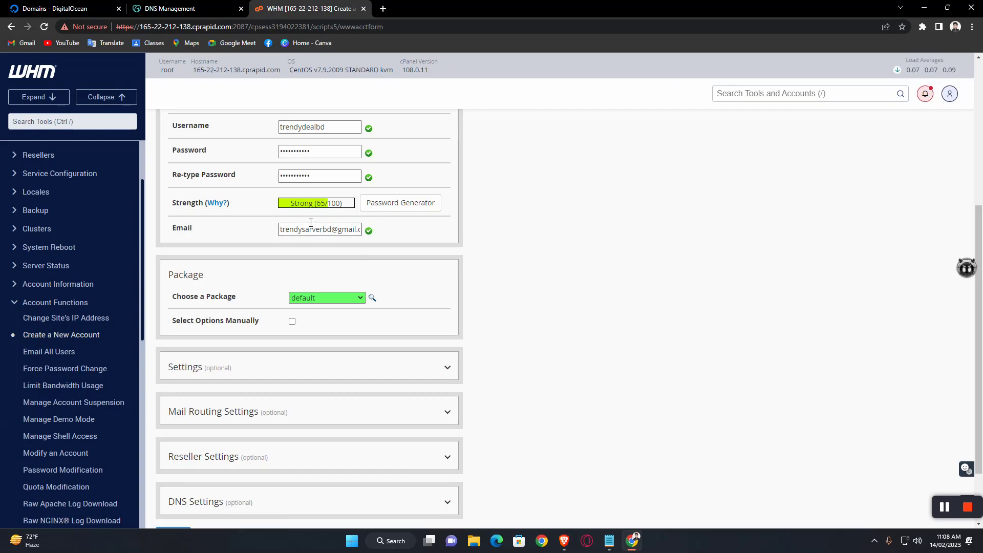
scroll(402, 247, "down", 2)
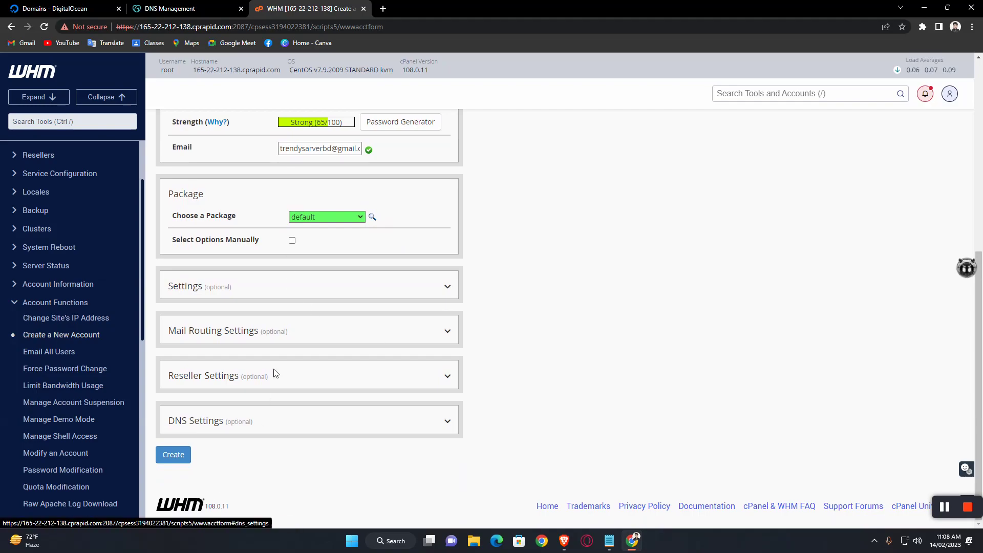
left_click(159, 457)
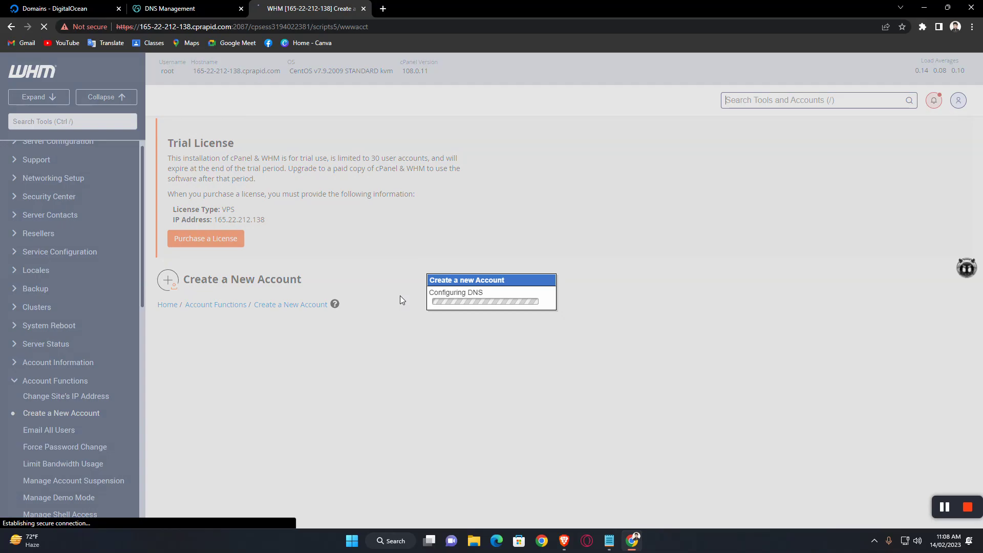
Step: Select and copy the New Account Info block for trendydealbd.com
scroll(440, 289, "down", 3)
scroll(417, 288, "down", 9)
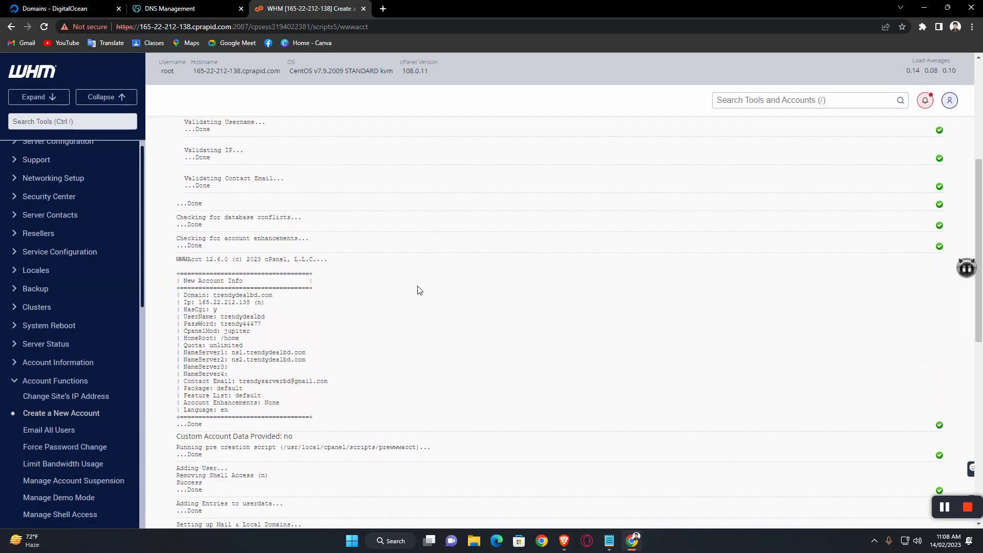
scroll(419, 291, "up", 8)
scroll(419, 290, "down", 2)
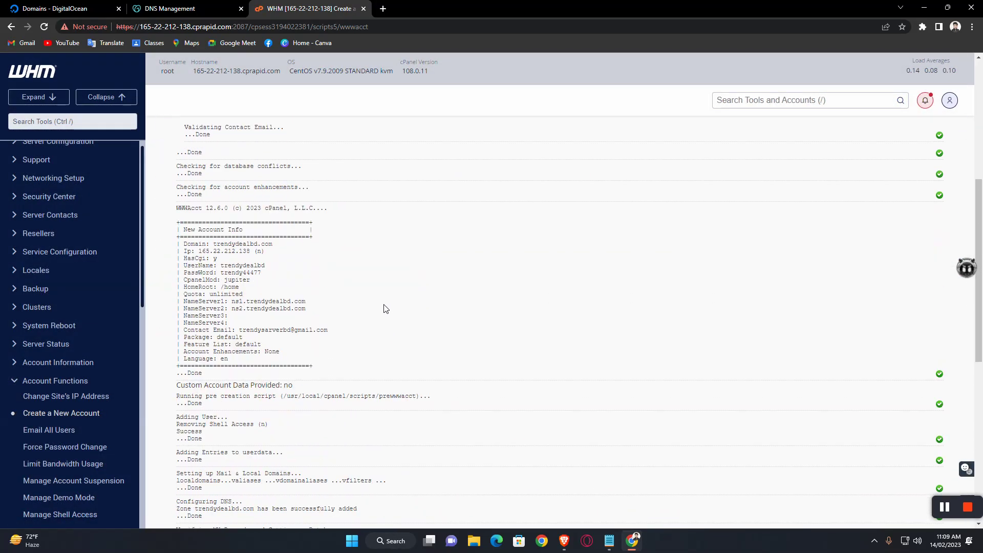
left_click_drag(178, 207, 265, 376)
key("ctrl+c")
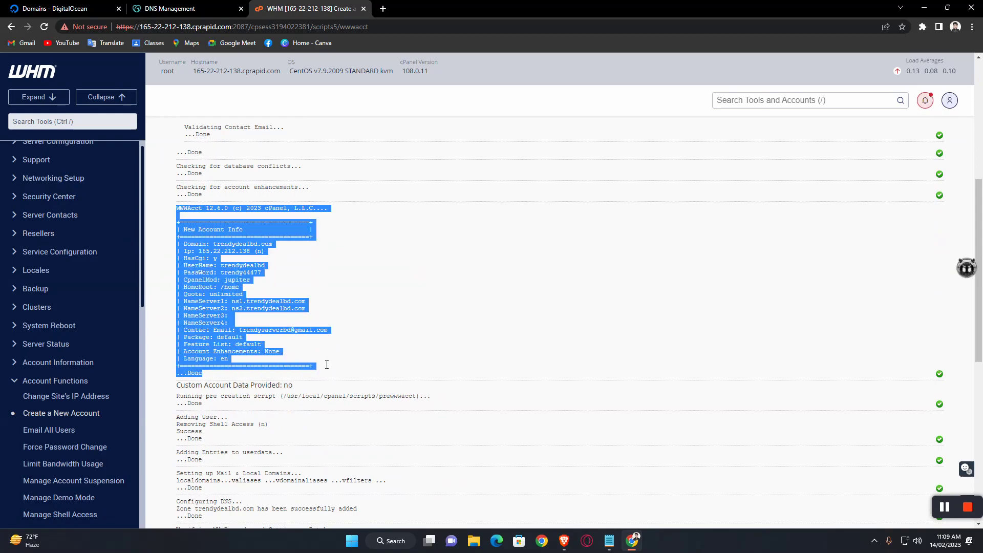
Step: Paste the account details below the existing notes in Notepad and return to WHM
left_click(609, 540)
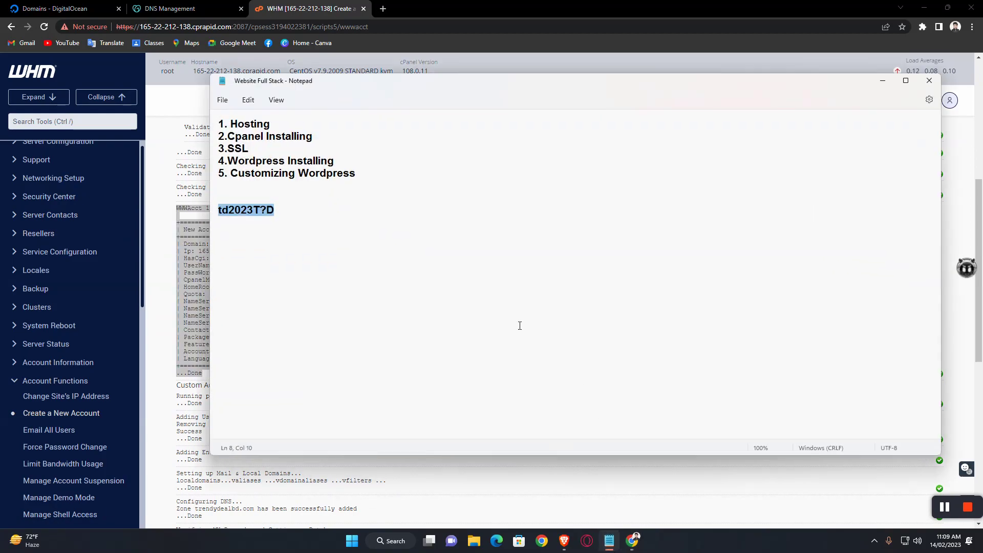
left_click(342, 246)
key("Return")
key("Return")
key("ctrl+v")
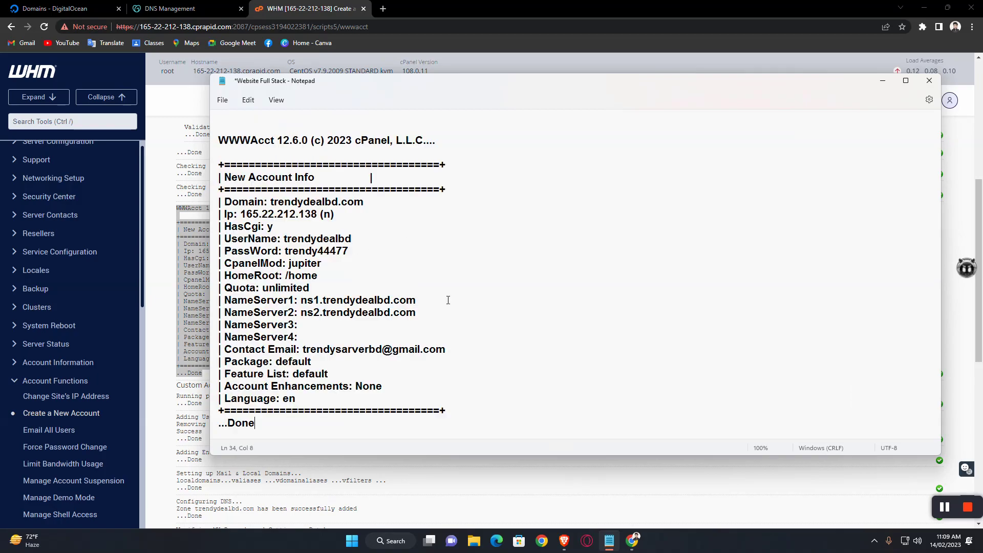
left_click(650, 261)
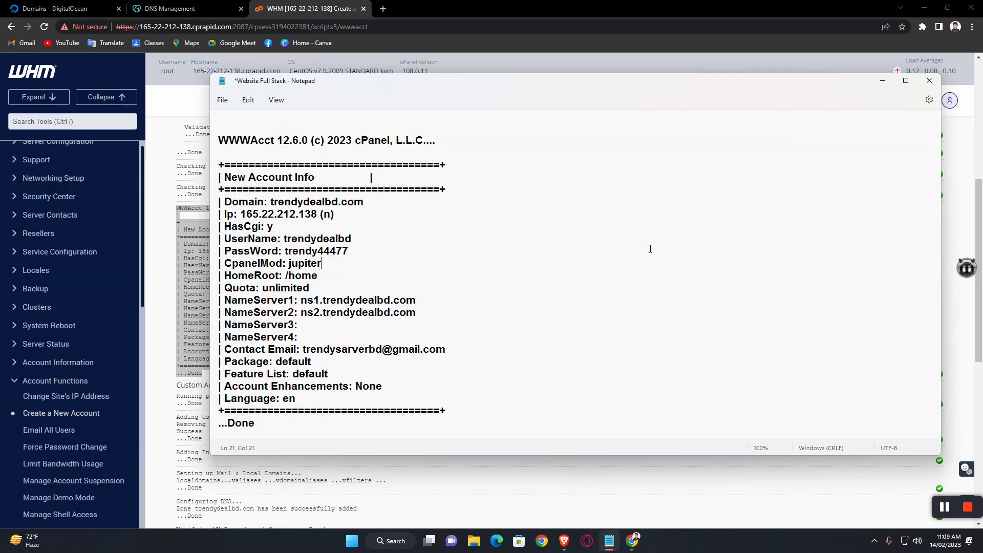
left_click(883, 80)
scroll(779, 247, "up", 5)
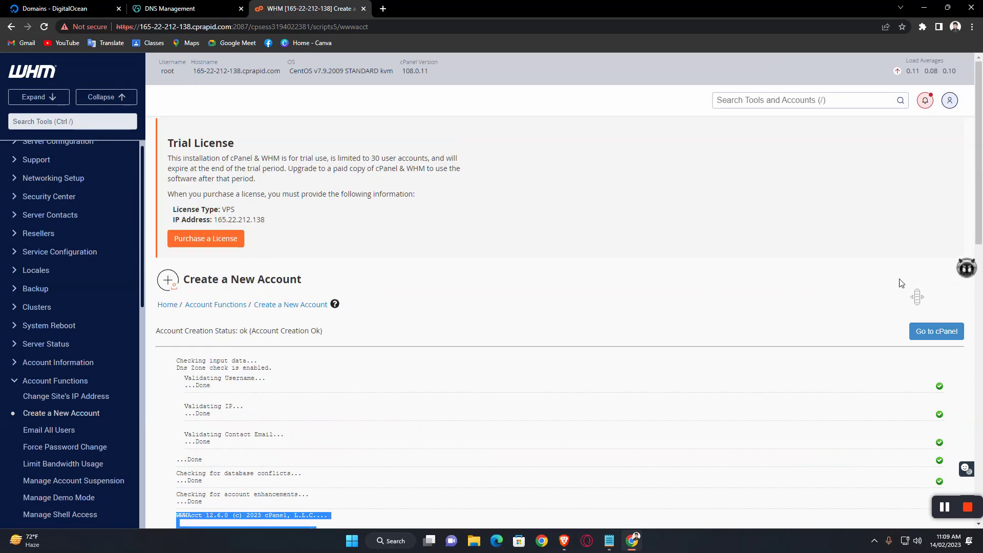
Step: Open the trendydealbd account's cPanel and dismiss the starting-point, analytics and Horde prompts
left_click(932, 332)
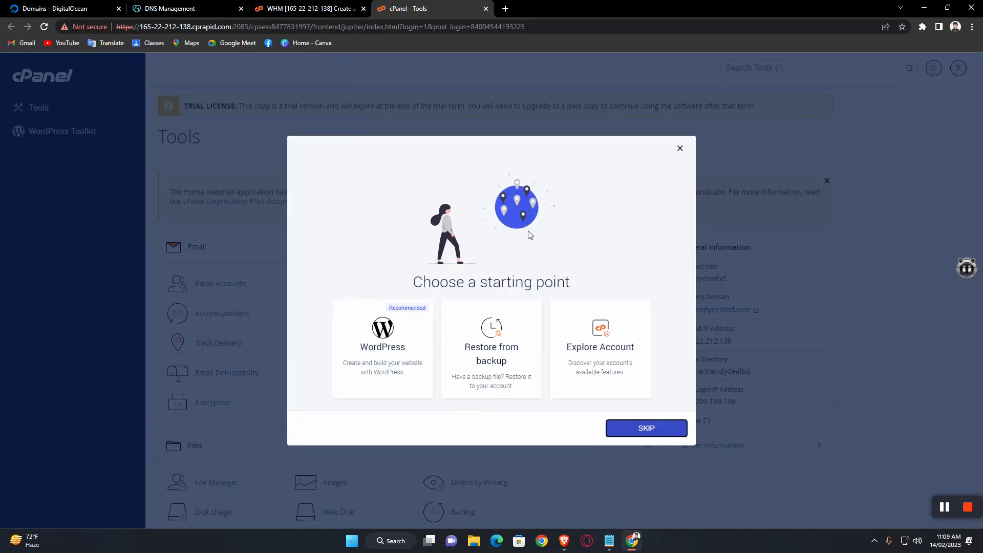
left_click(681, 149)
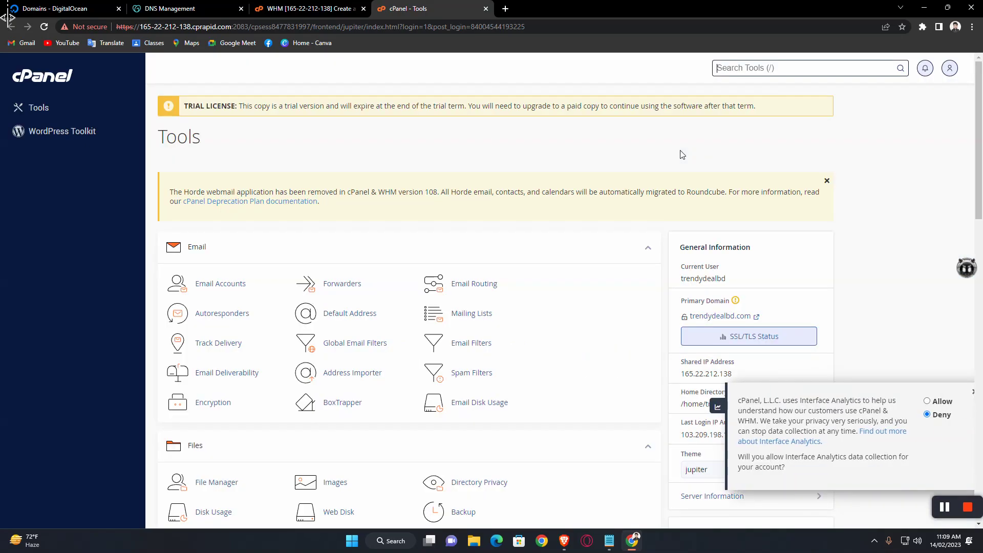
left_click(968, 391)
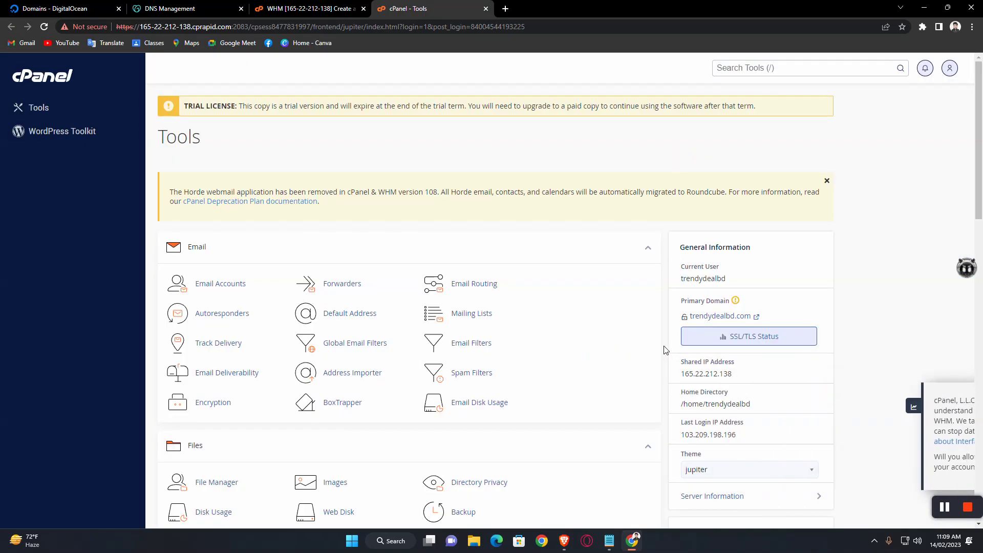
left_click(826, 182)
scroll(628, 266, "down", 15)
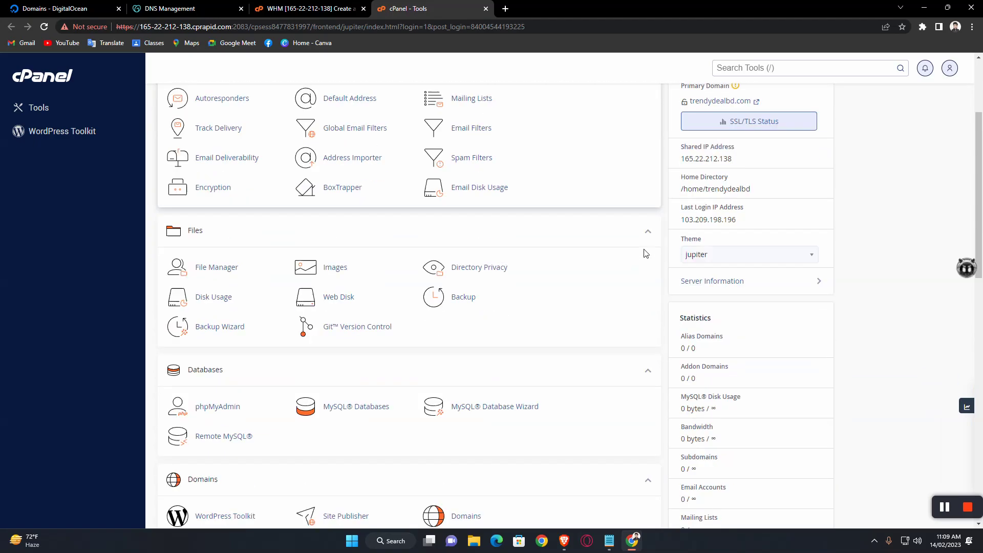
scroll(624, 251, "up", 15)
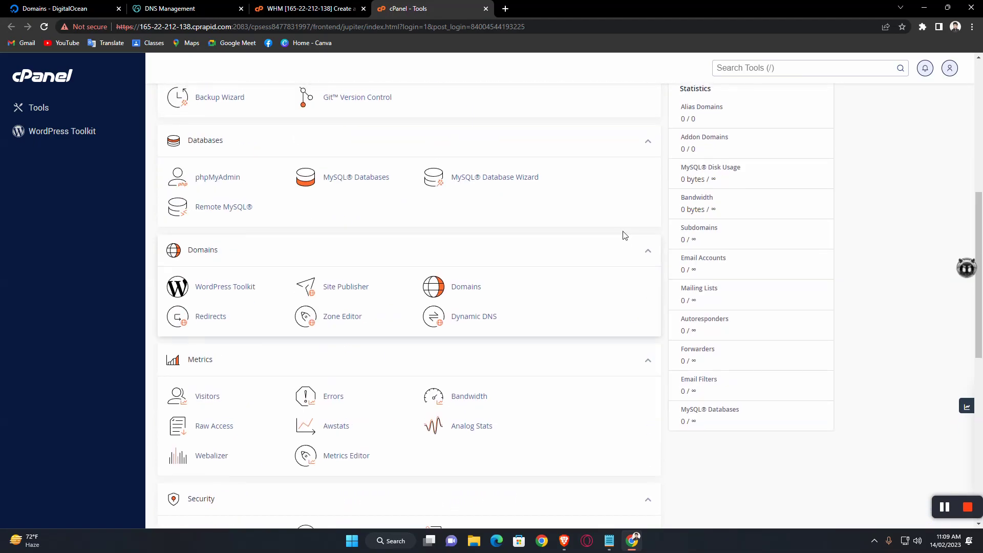
scroll(621, 249, "down", 7)
scroll(620, 248, "up", 7)
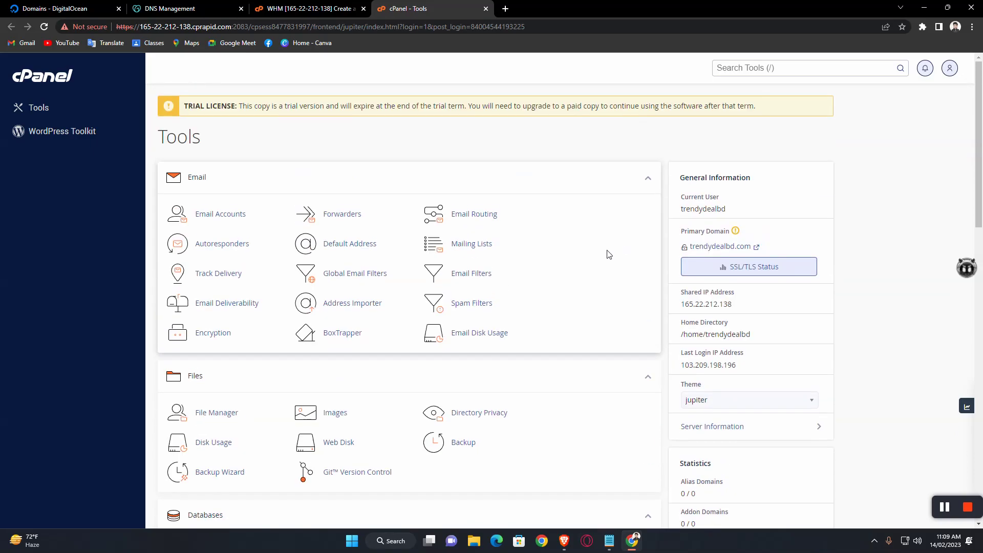
Step: Create an empty index.html file in public_html using File Manager
left_click(213, 413)
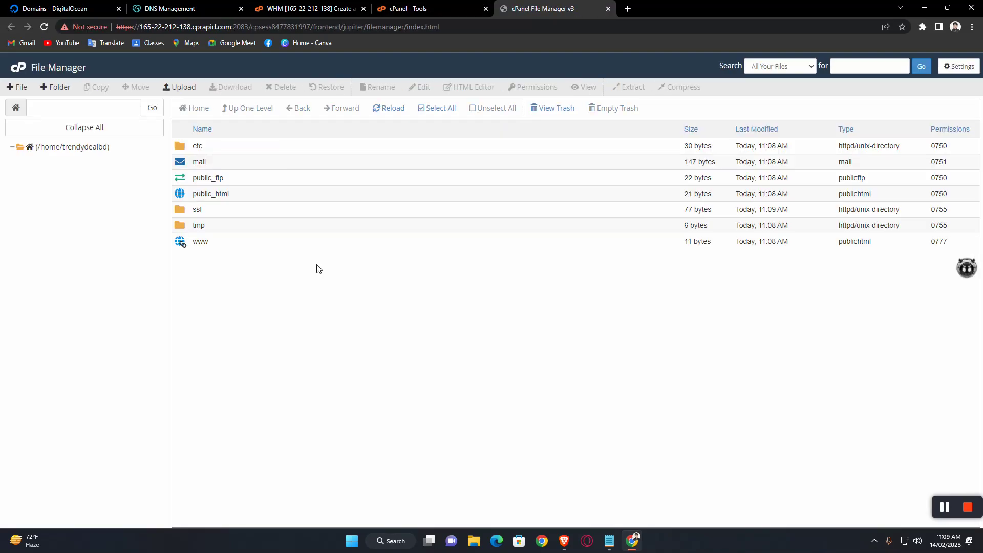
double_click(243, 195)
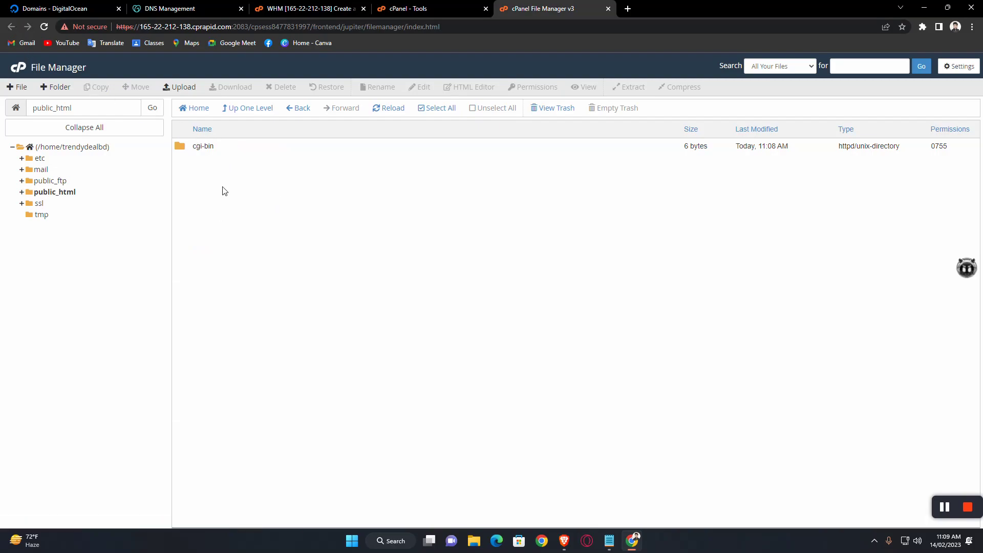
left_click(15, 88)
type("i")
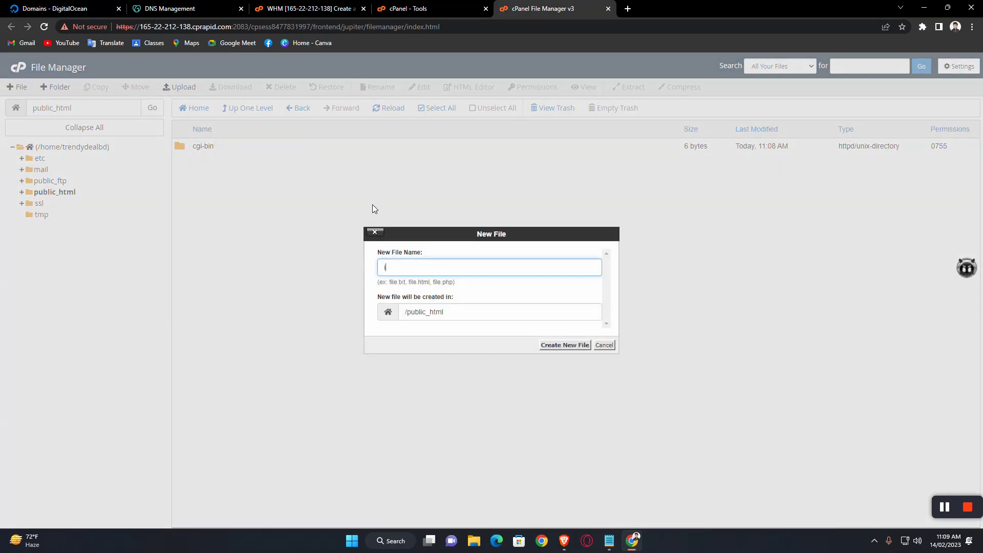
type("ndex.html")
left_click(575, 343)
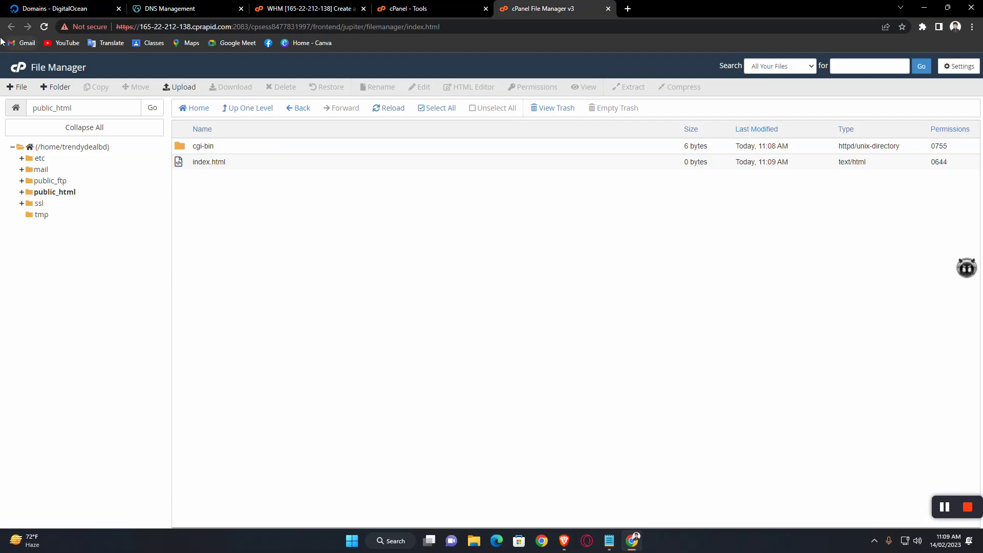
Step: Copy the shared IP 165.22.212.138 from cPanel Tools and go to DigitalOcean's Domains list
left_click(429, 5)
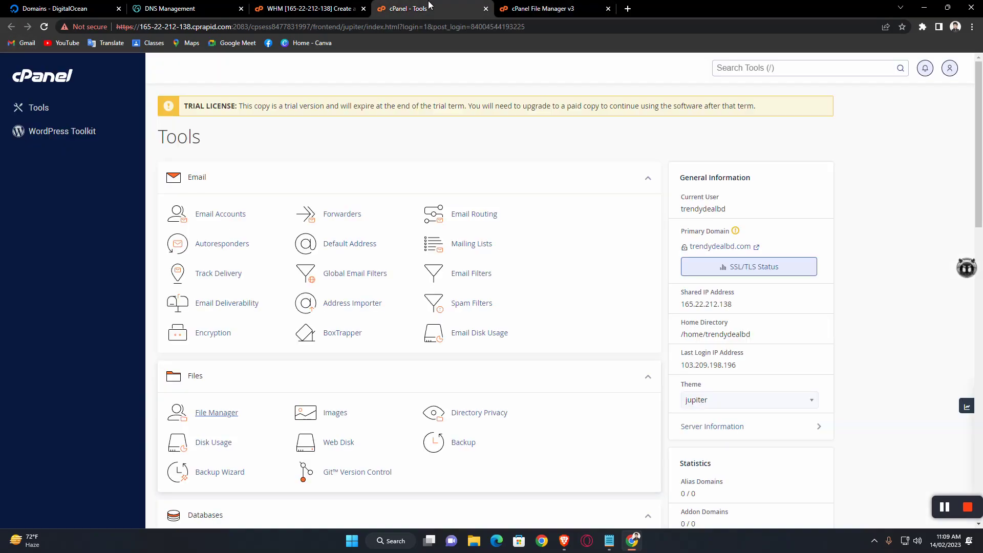
scroll(512, 204, "down", 3)
scroll(515, 211, "up", 2)
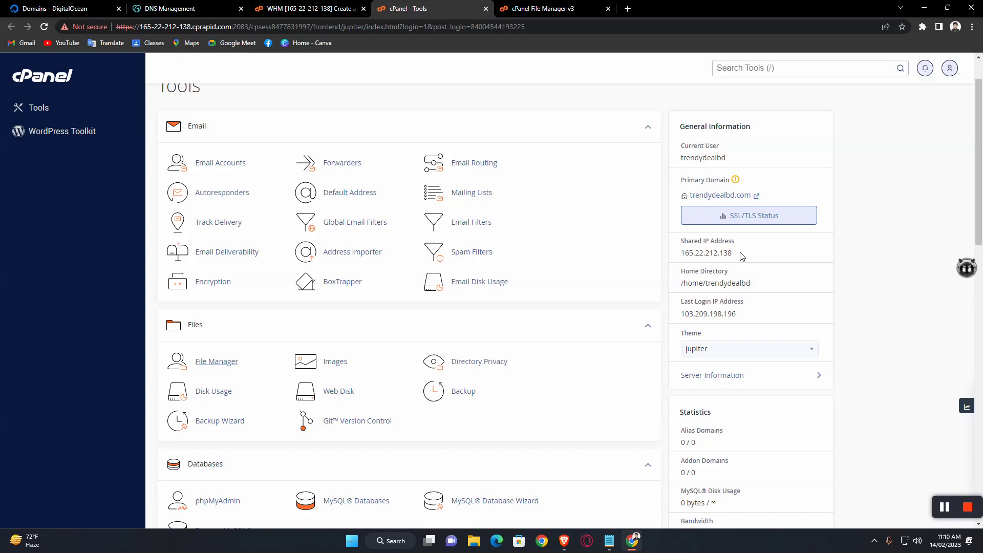
left_click_drag(736, 255, 686, 252)
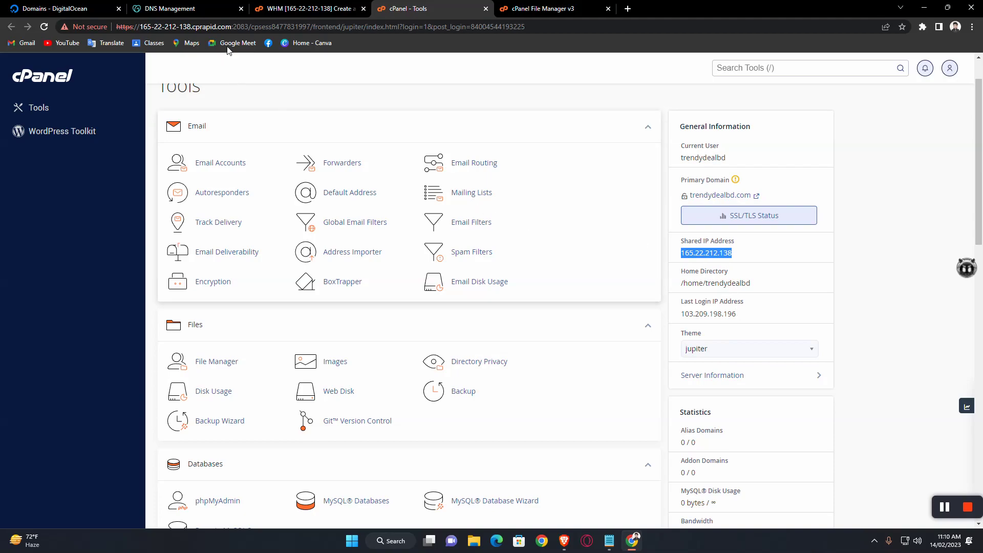
left_click(72, 8)
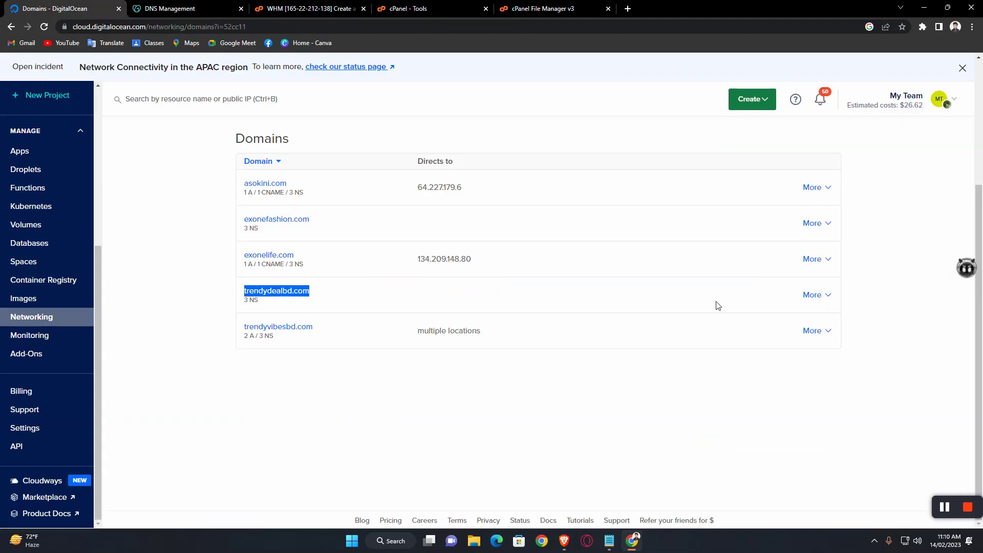
Step: Look over the DNS pages of trendydealbd.com and trendyvibesbd.com in DigitalOcean
left_click(269, 291)
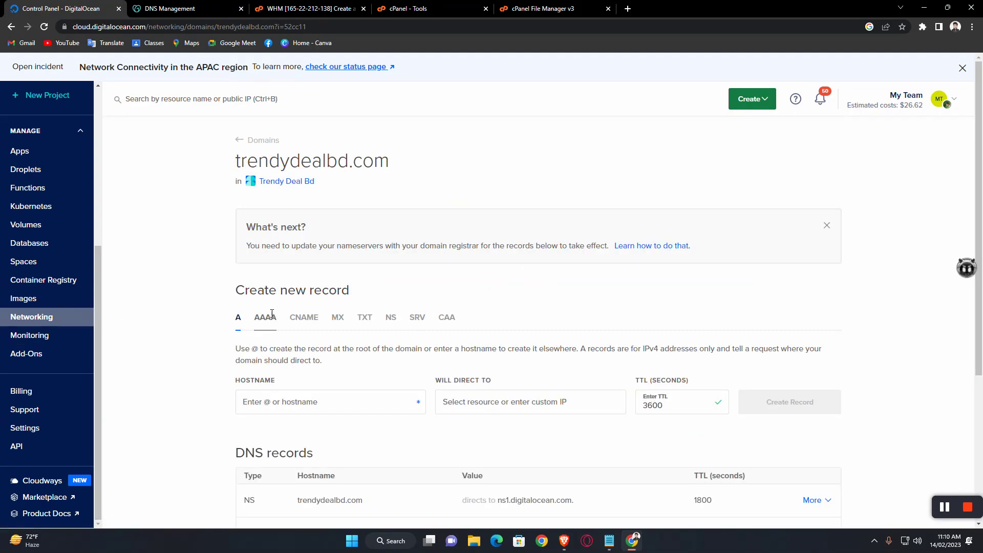
scroll(307, 290, "down", 4)
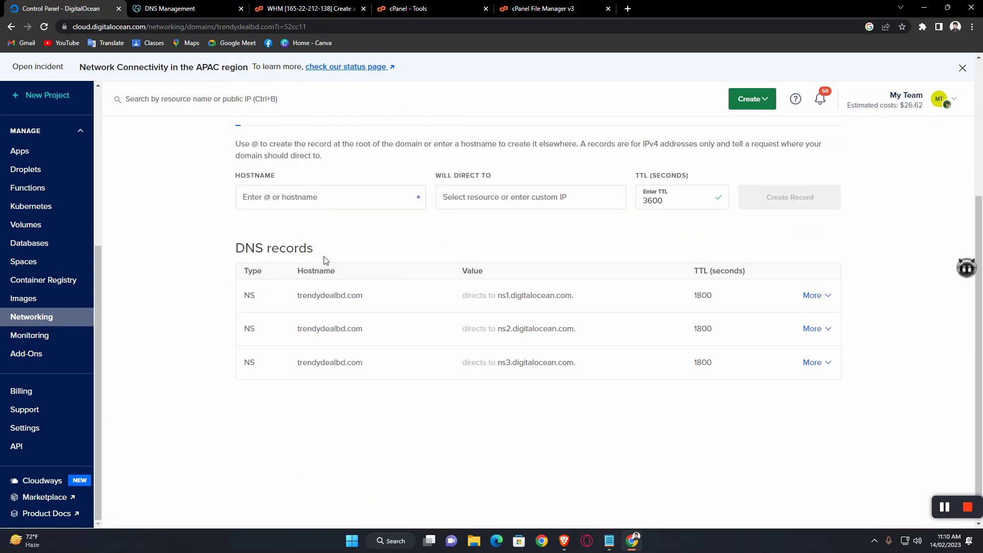
left_click(35, 319)
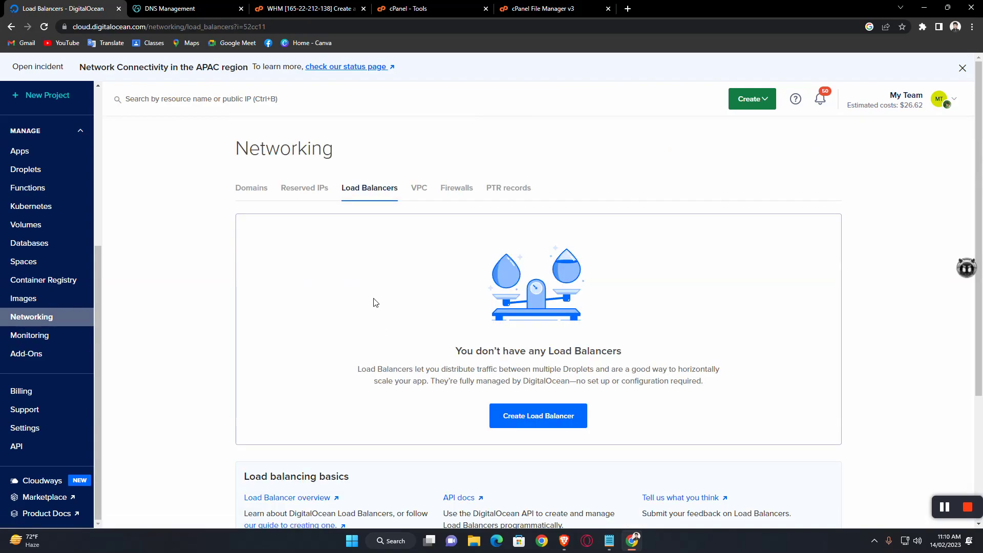
left_click(244, 201)
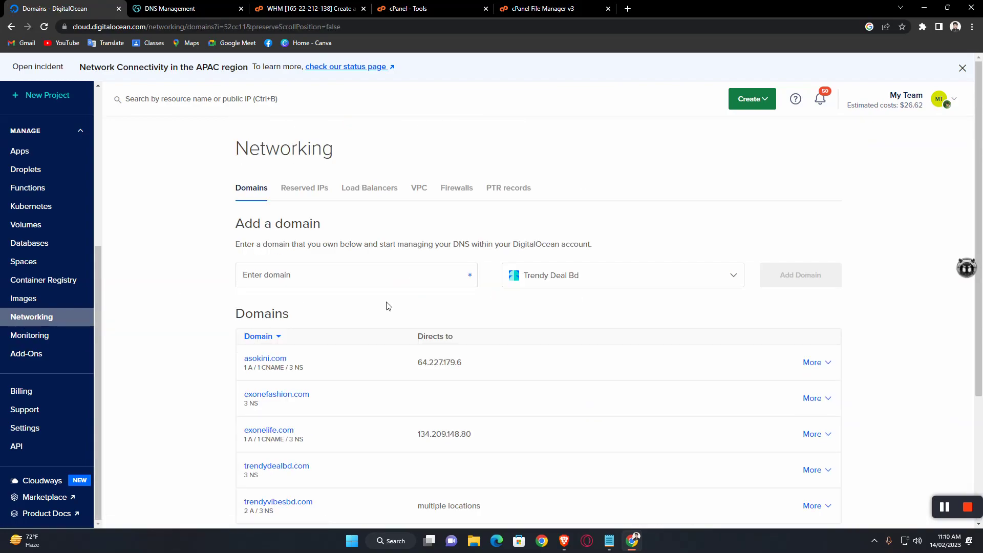
scroll(318, 300, "down", 2)
left_click(293, 401)
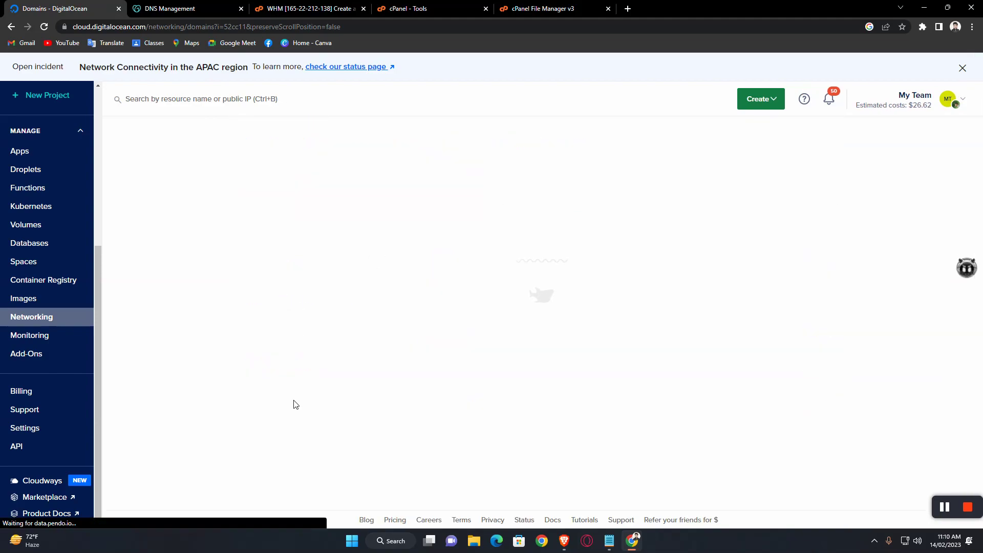
scroll(461, 240, "down", 3)
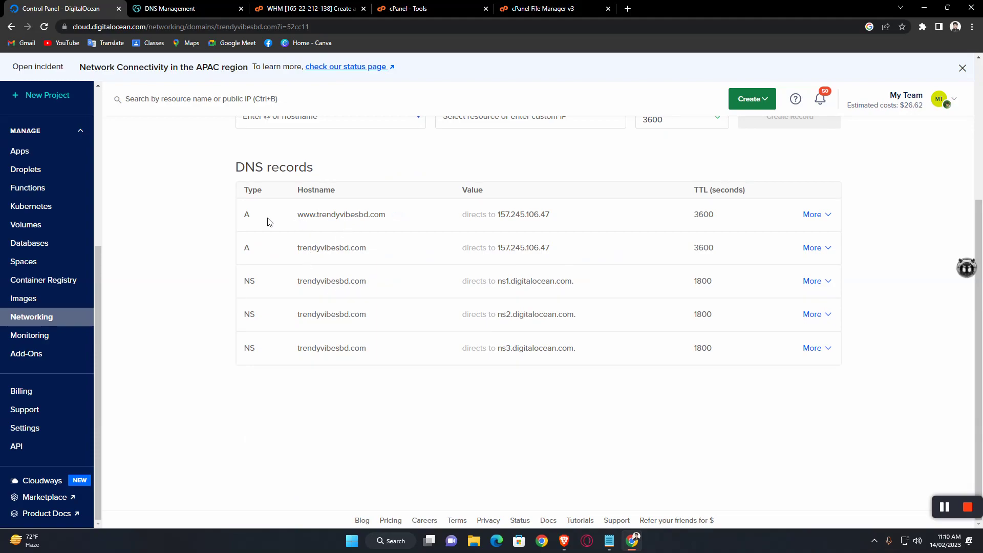
mouse_move(329, 249)
scroll(419, 245, "up", 1)
mouse_move(301, 275)
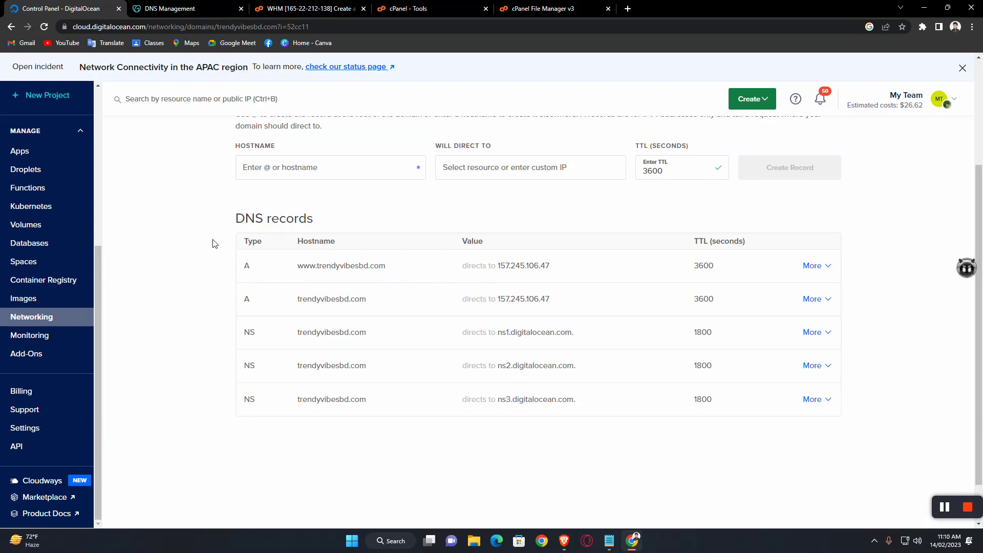
scroll(215, 225, "up", 3)
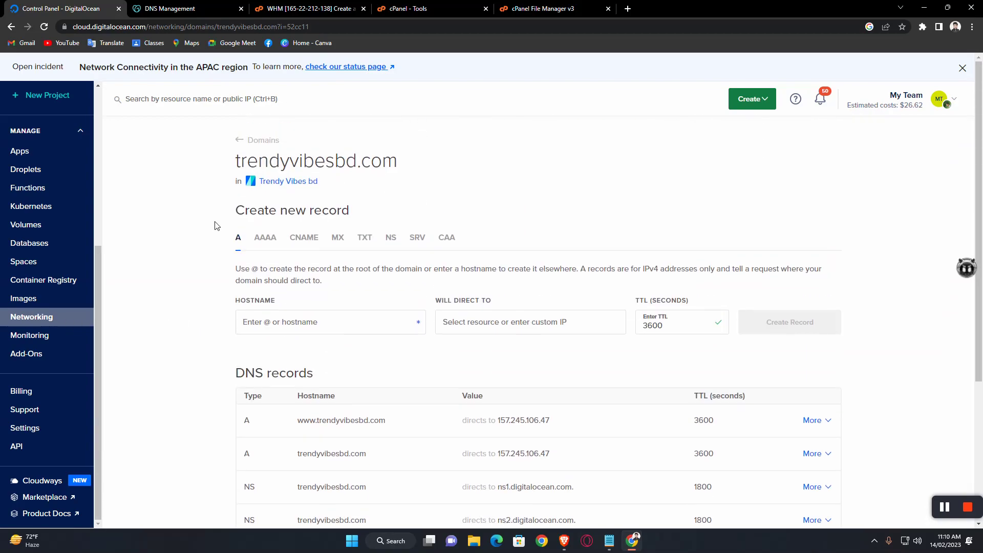
Step: Go back through Networking > Domains to trendydealbd.com's DNS records page
left_click(44, 318)
scroll(276, 246, "down", 5)
scroll(281, 256, "up", 5)
left_click(255, 187)
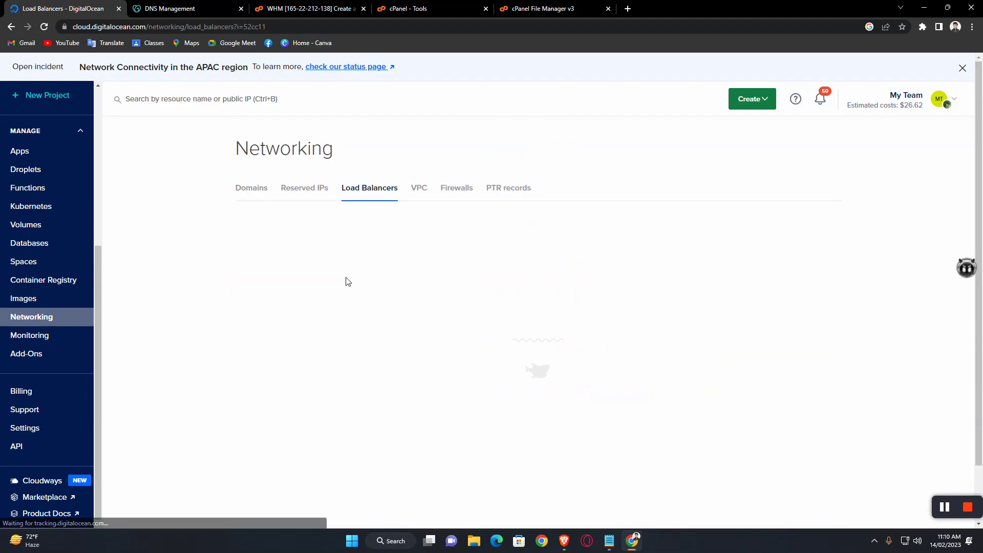
scroll(307, 256, "down", 2)
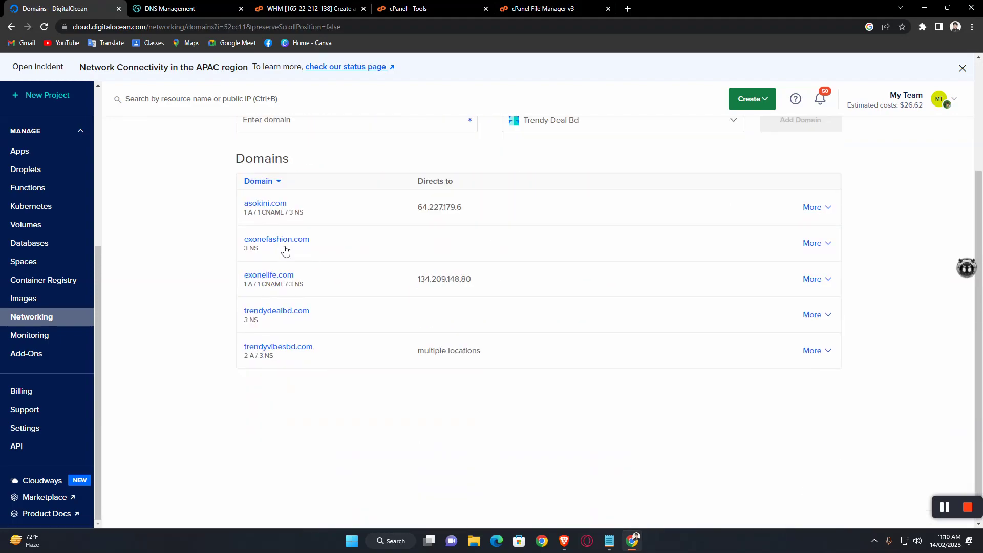
left_click(275, 316)
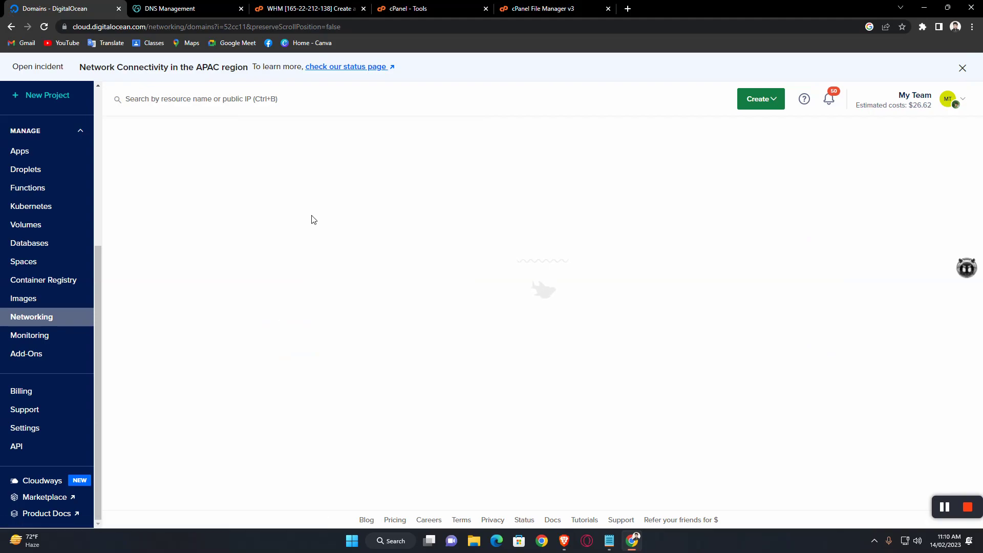
scroll(320, 223, "down", 3)
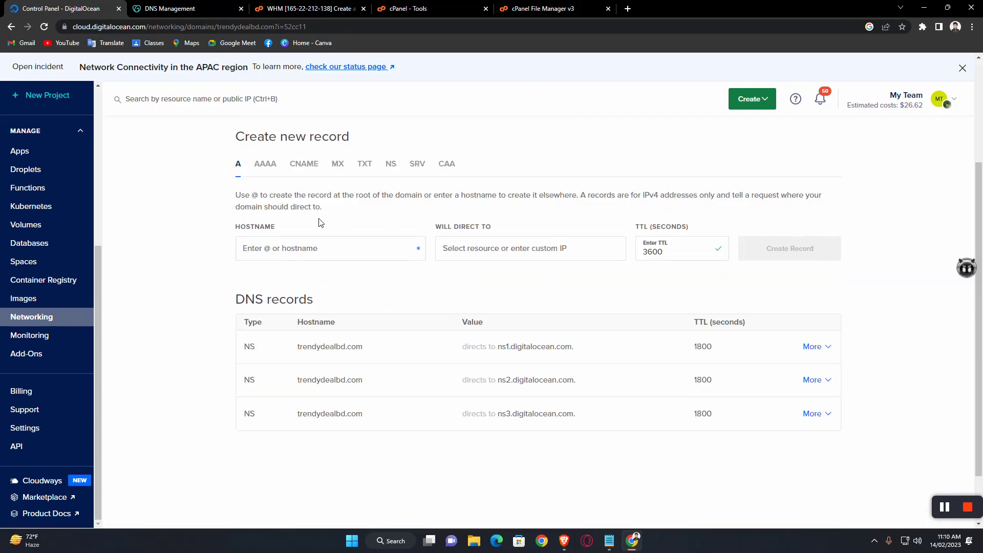
Step: Preview the AAAA, CNAME, MX and TXT record forms, then settle on the A record form
left_click(258, 165)
left_click(239, 165)
left_click(263, 164)
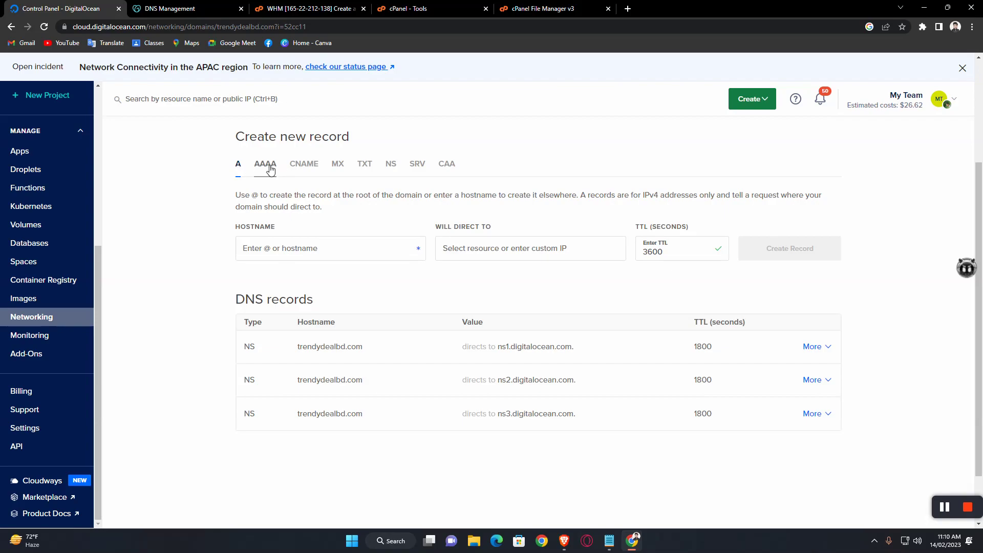
left_click(238, 165)
left_click(303, 167)
left_click(338, 169)
left_click(364, 165)
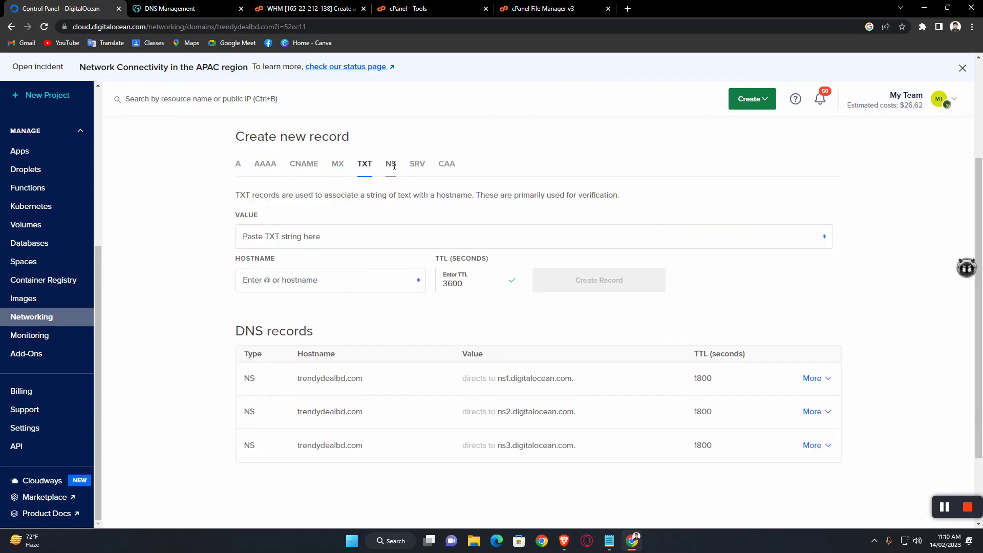
left_click(239, 165)
scroll(318, 225, "down", 2)
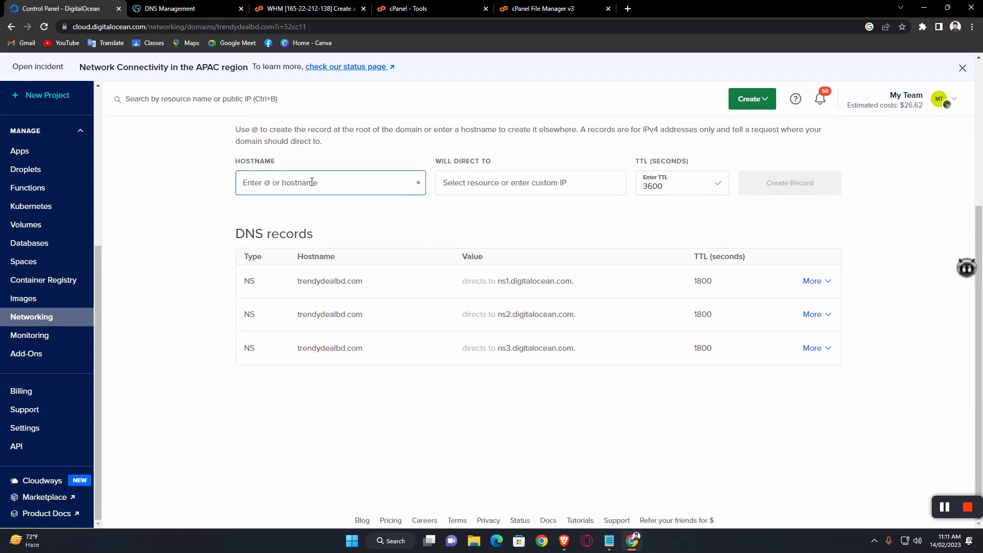
Step: Add an A record with hostname @ pointing to the cpanel-trendydeals droplet (165.22.212.138)
type("@")
left_click(471, 183)
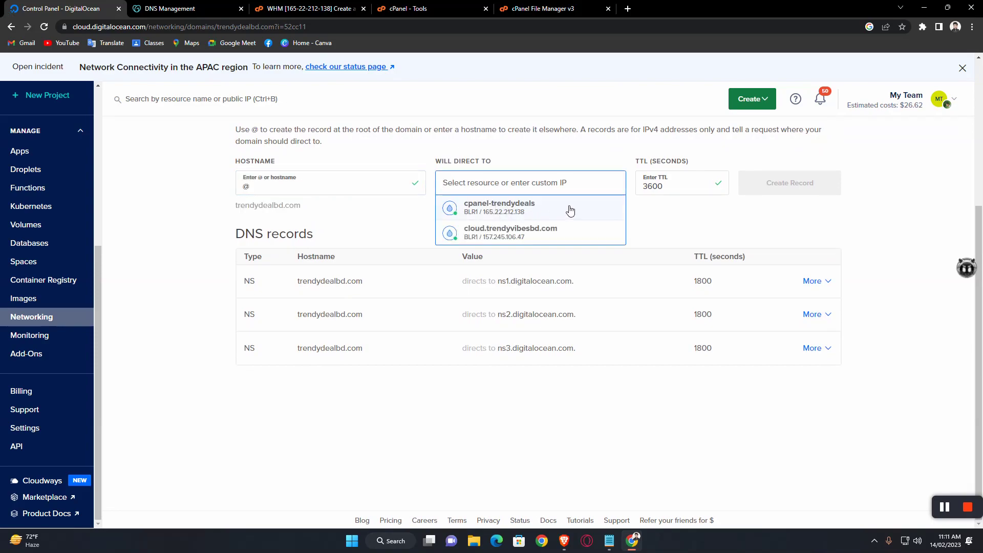
left_click(528, 210)
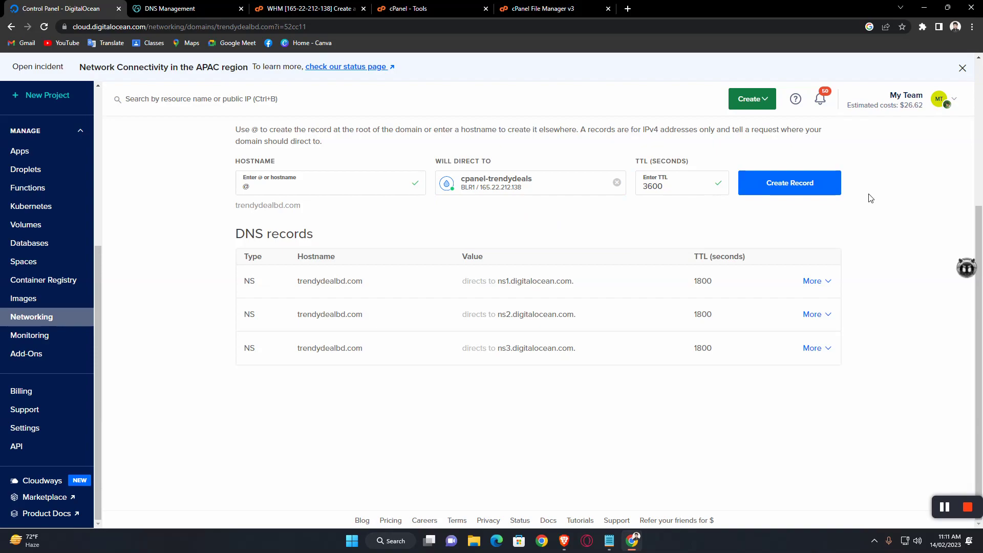
left_click(811, 189)
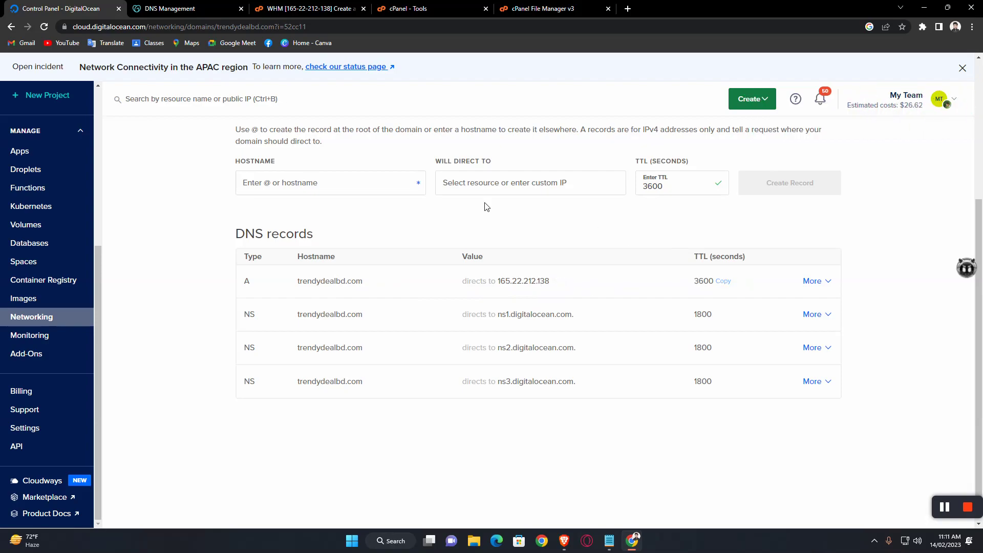
Step: Add a www A record pointing to cpanel-trendydeals, then return to WHM
scroll(343, 200, "up", 1)
left_click(308, 230)
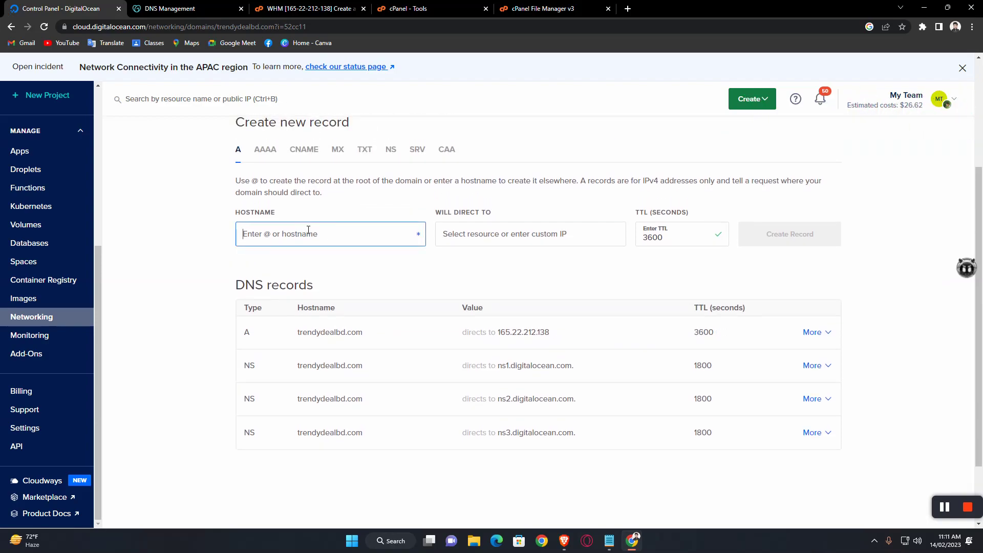
type("www")
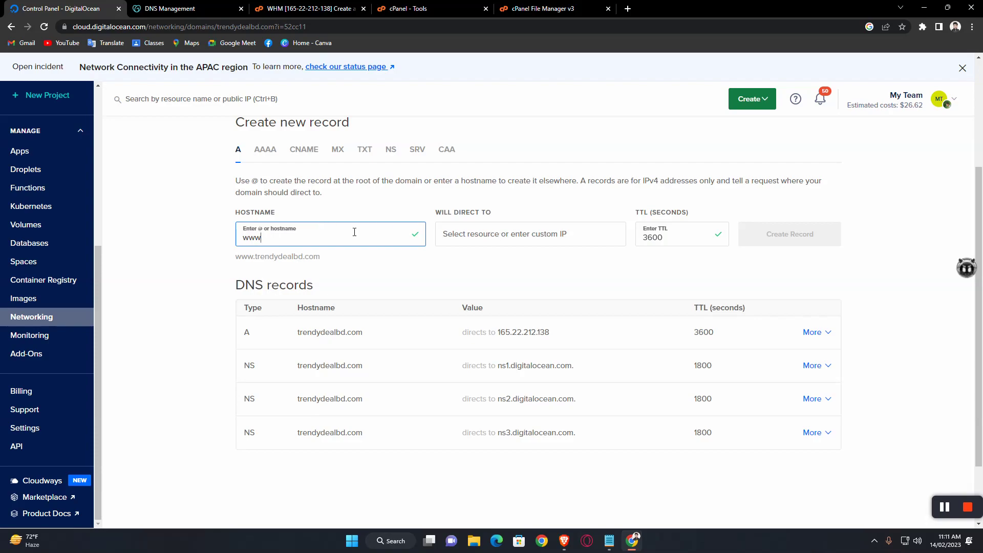
type(".trendydea")
key("BackSpace")
key("BackSpace")
key("BackSpace")
key("BackSpace")
key("BackSpace")
key("BackSpace")
key("BackSpace")
key("BackSpace")
key("BackSpace")
left_click(503, 237)
left_click(546, 261)
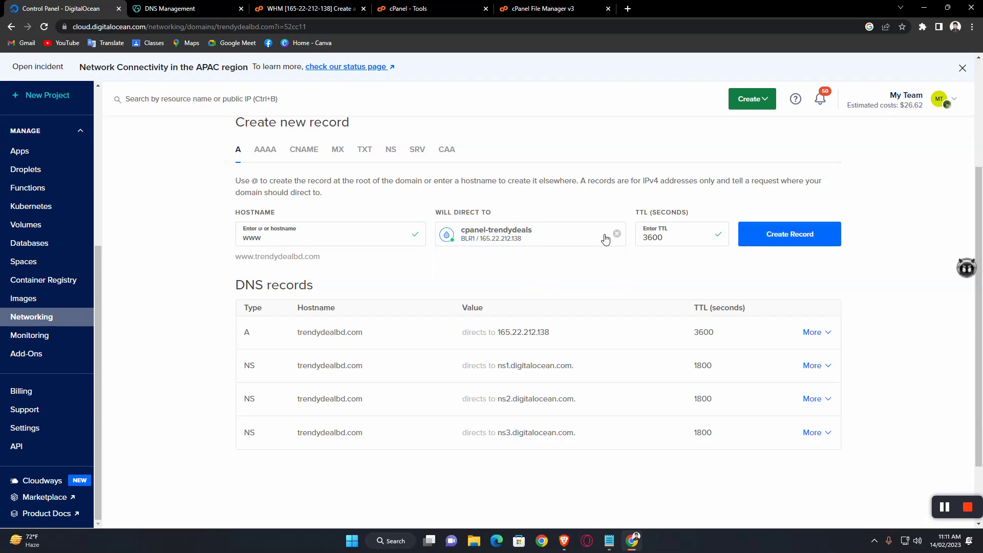
left_click(793, 240)
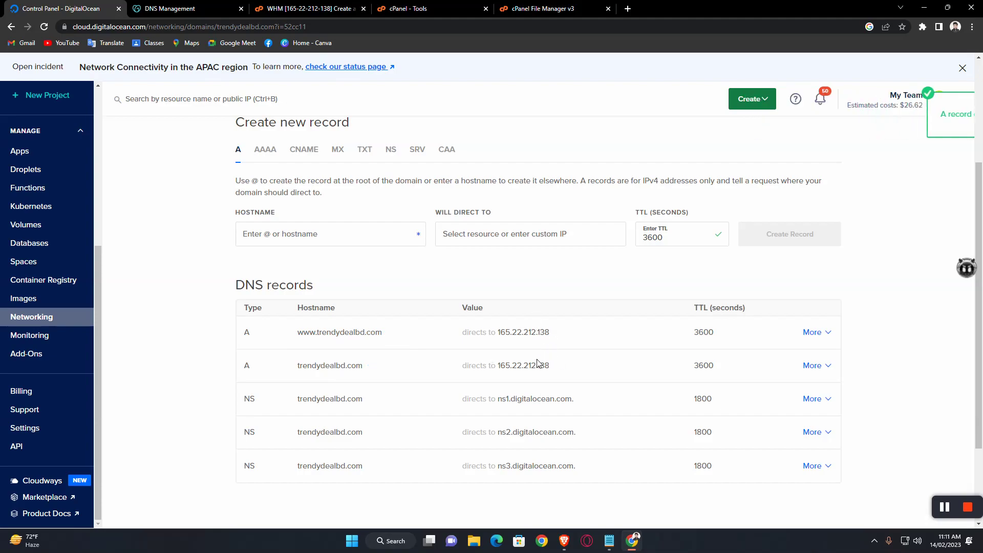
left_click(314, 6)
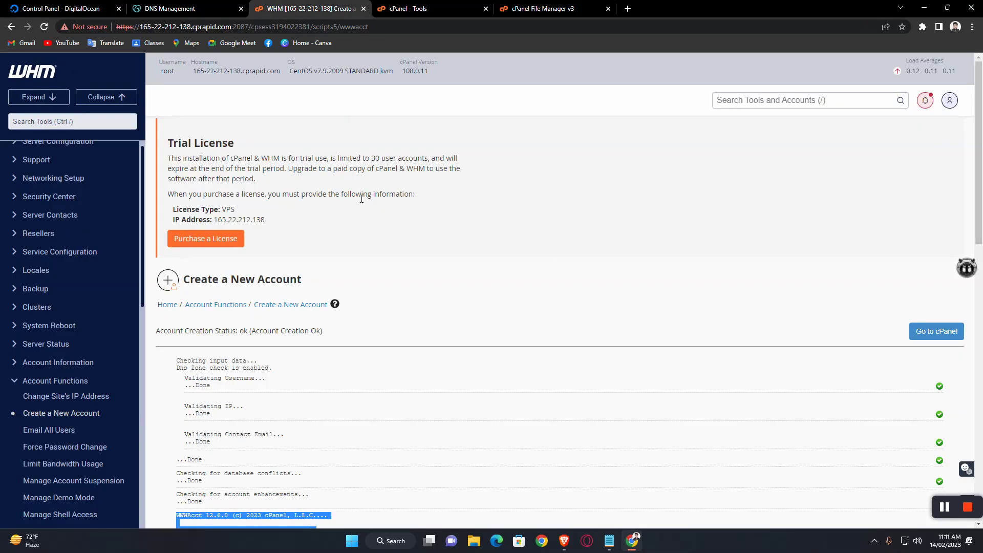
Step: Open public_html/index.html in the File Manager's code editor
left_click(381, 7)
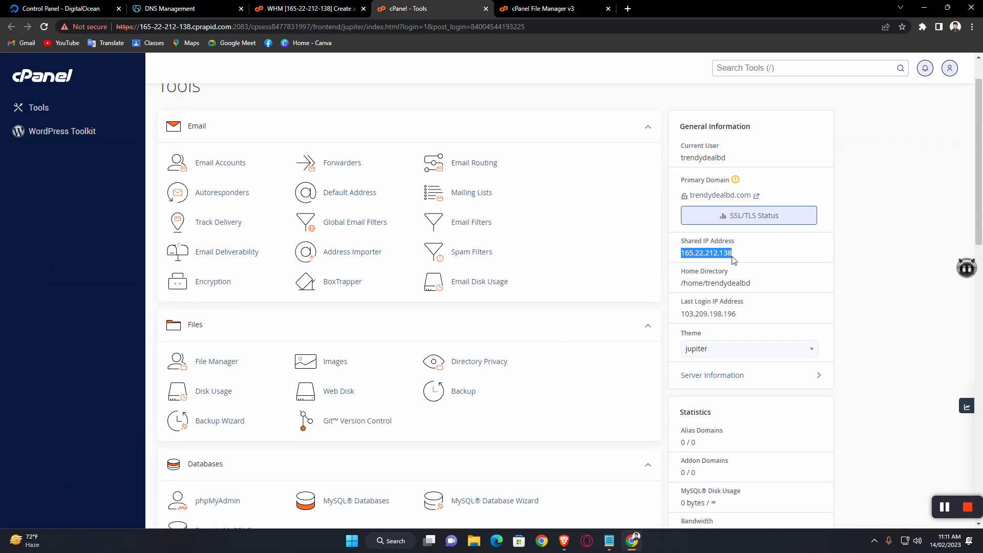
left_click(539, 6)
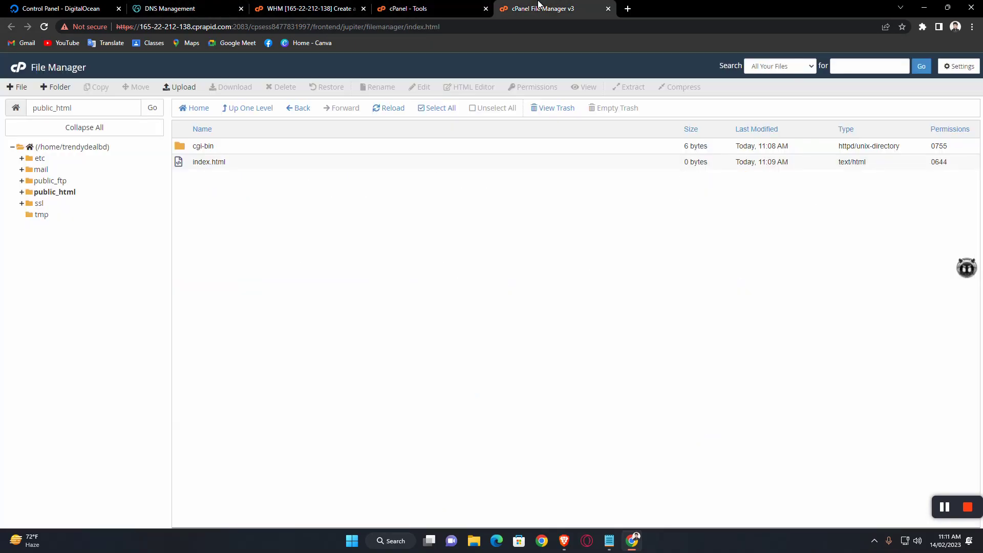
left_click(228, 163)
left_click(421, 91)
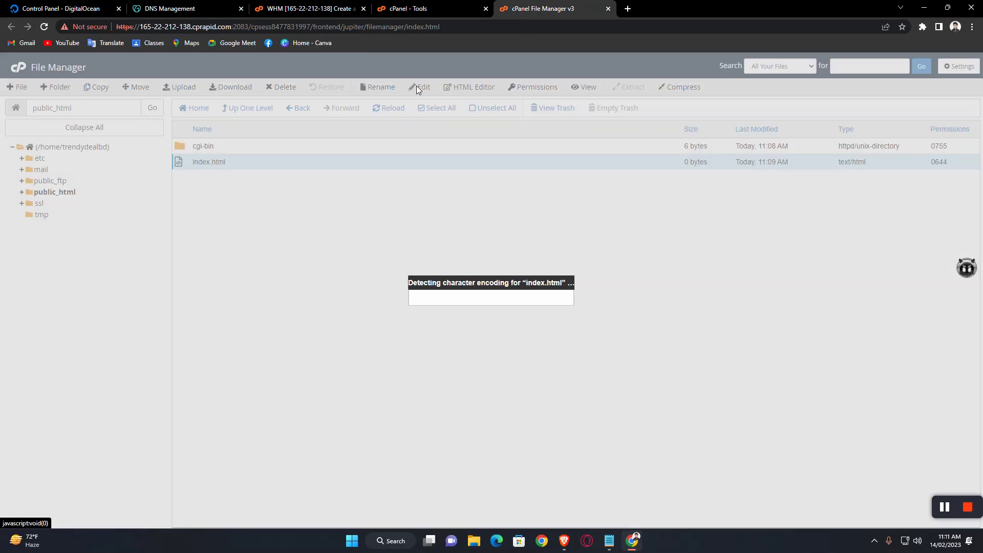
left_click(584, 369)
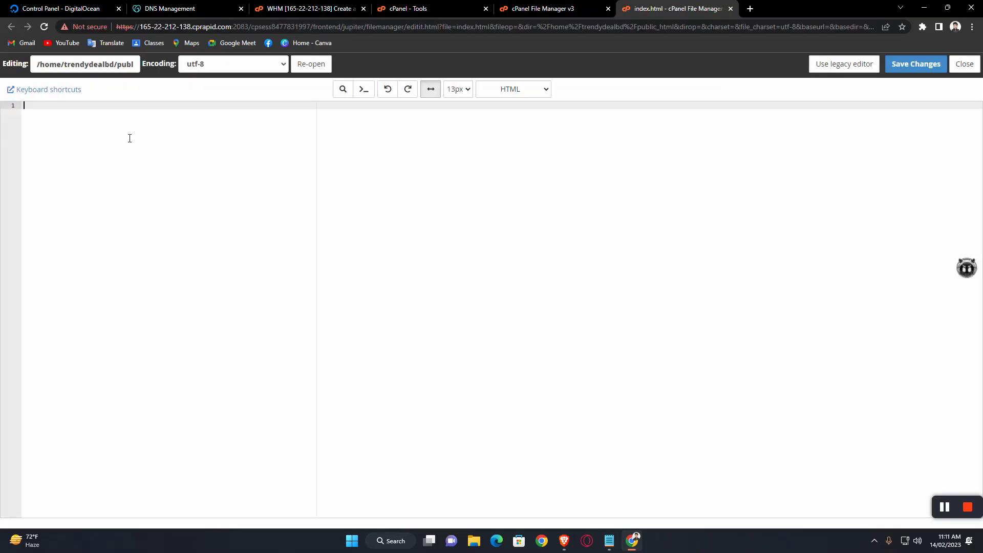
Step: Set the file's content to 'Hi Trendy' and save the changes
type("Hi Trendy")
left_click(919, 65)
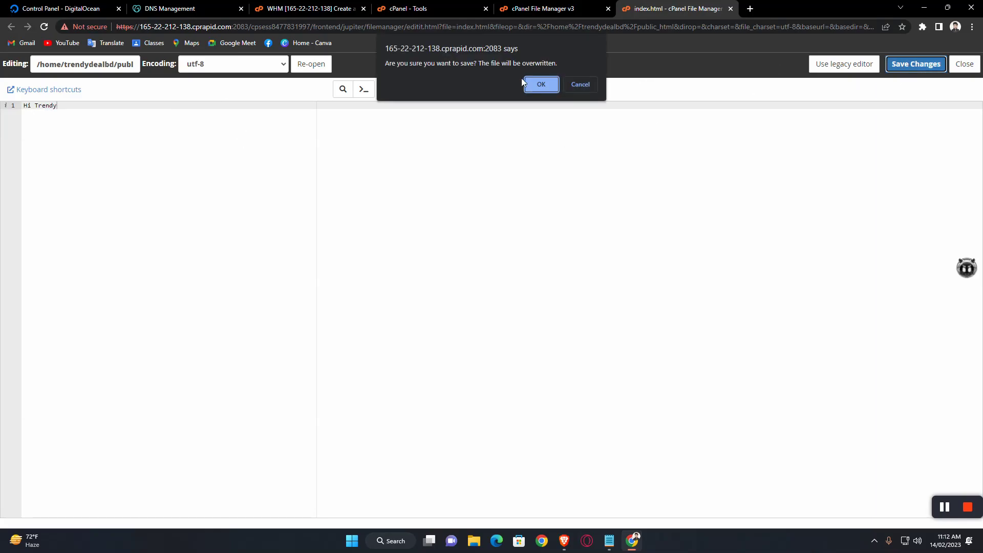
left_click(541, 85)
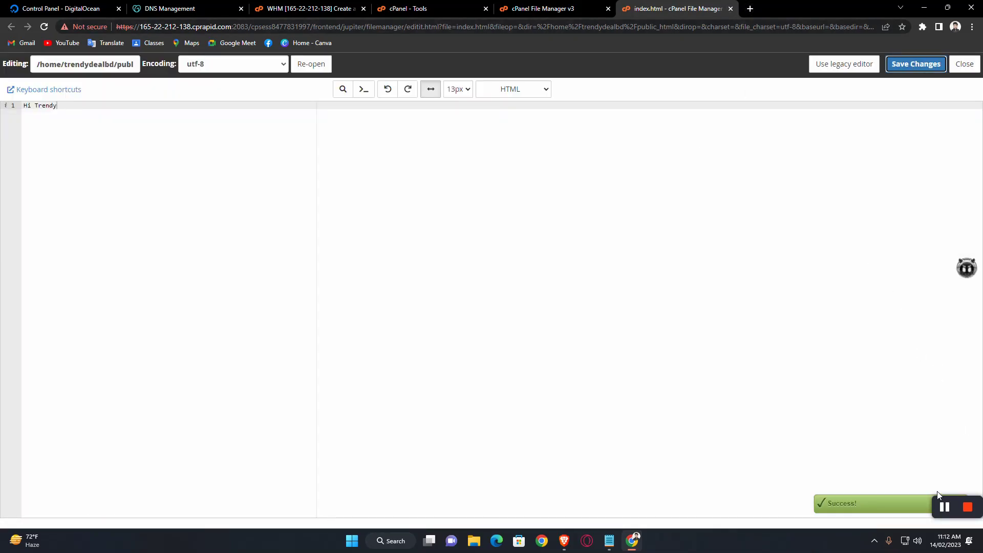
left_click(947, 511)
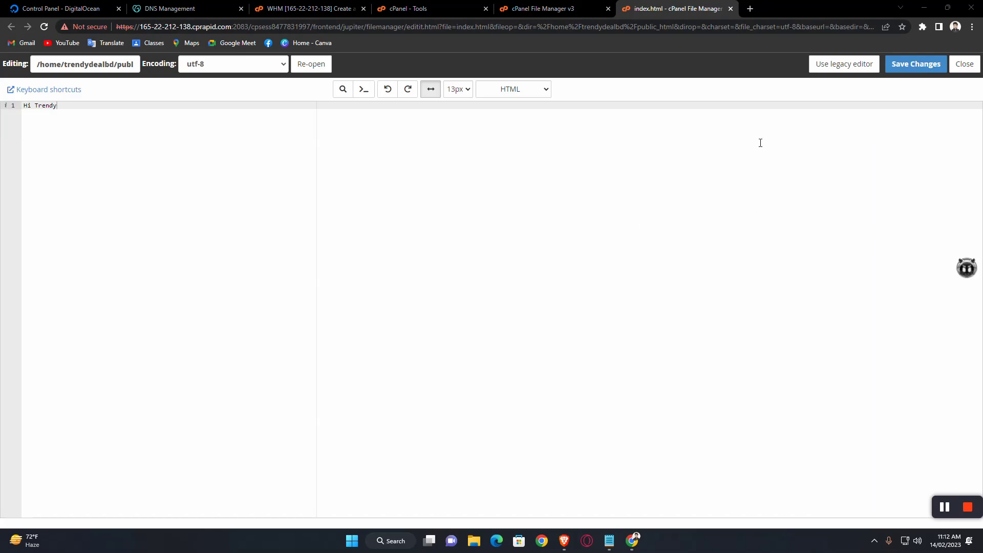
left_click(751, 9)
left_click(702, 30)
type("http://trendydealbd.com/")
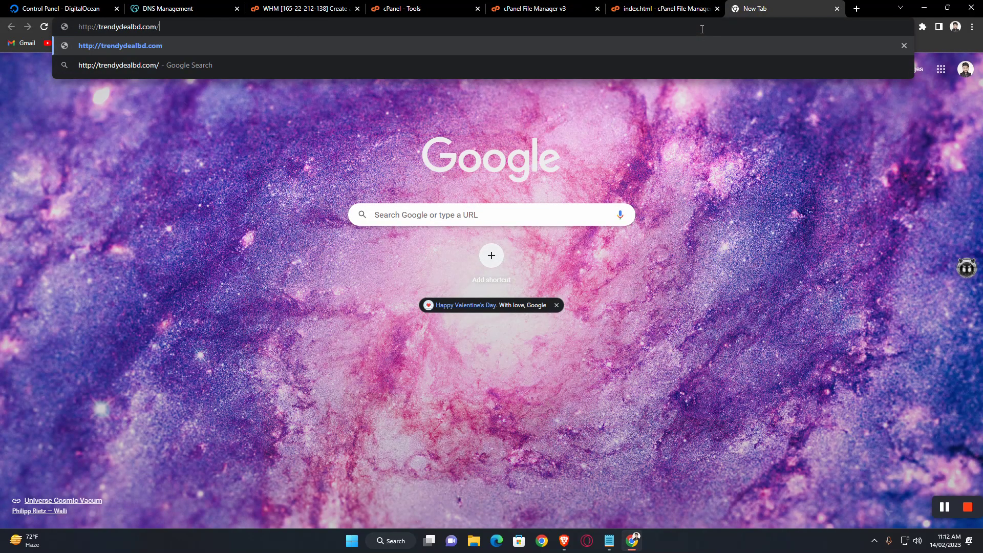
key("Return")
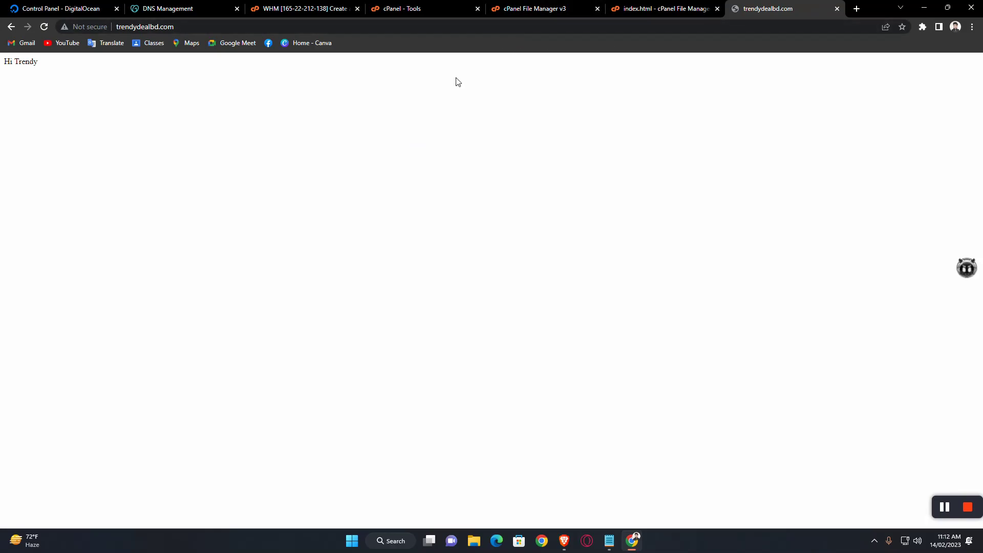
left_click(837, 9)
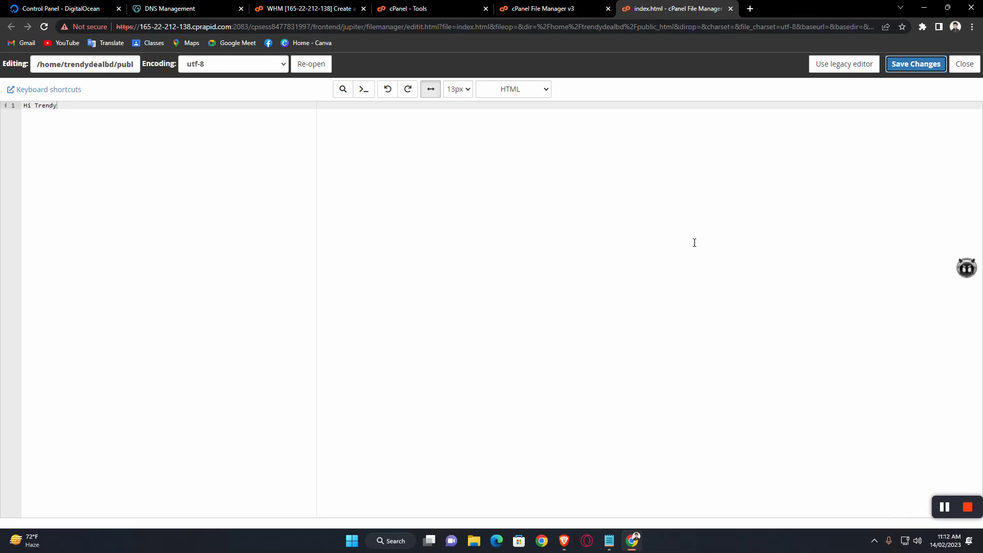
left_click(731, 8)
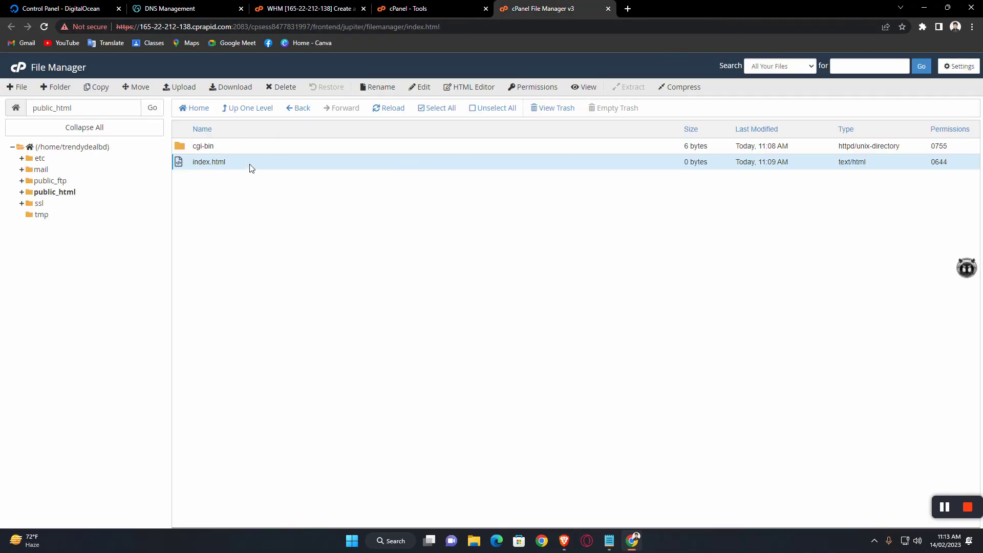
Step: Search Google for 'zero ssl' and open the ZeroSSL website
left_click(626, 9)
left_click(582, 32)
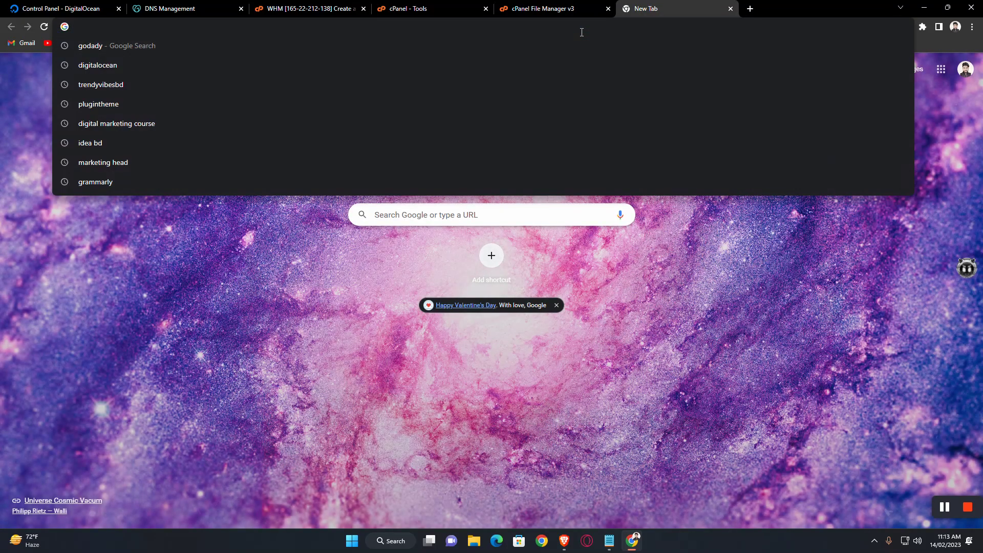
type("z")
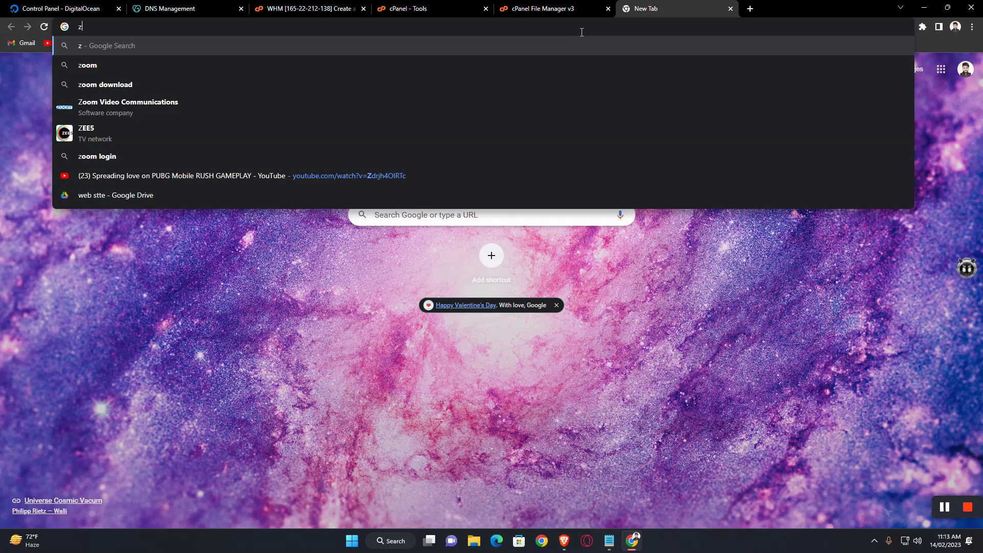
type("ero")
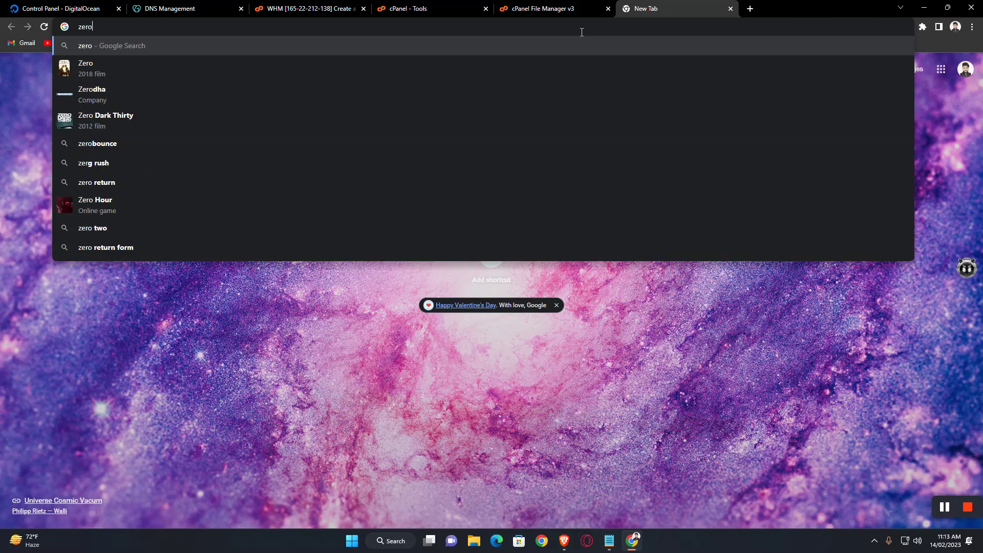
type(" ssl")
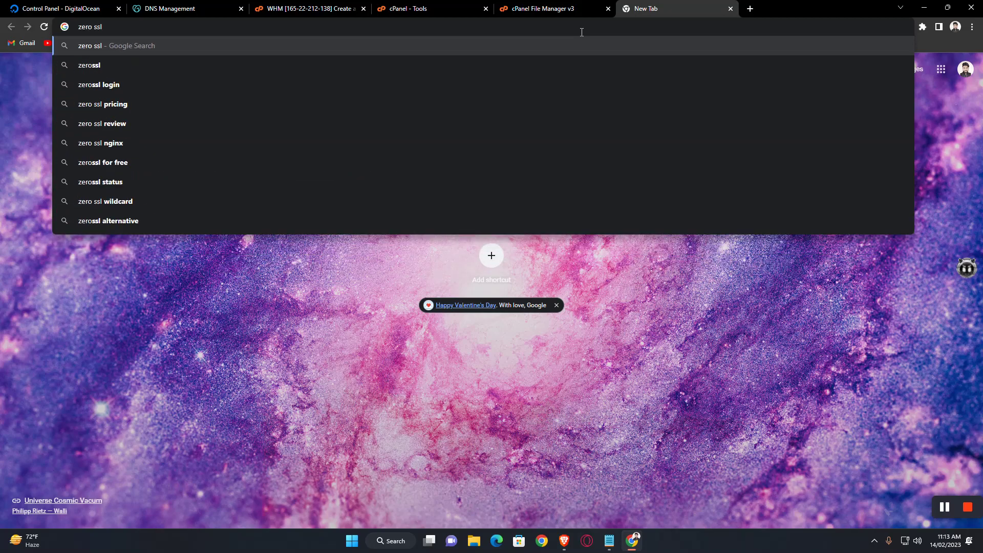
key("Return")
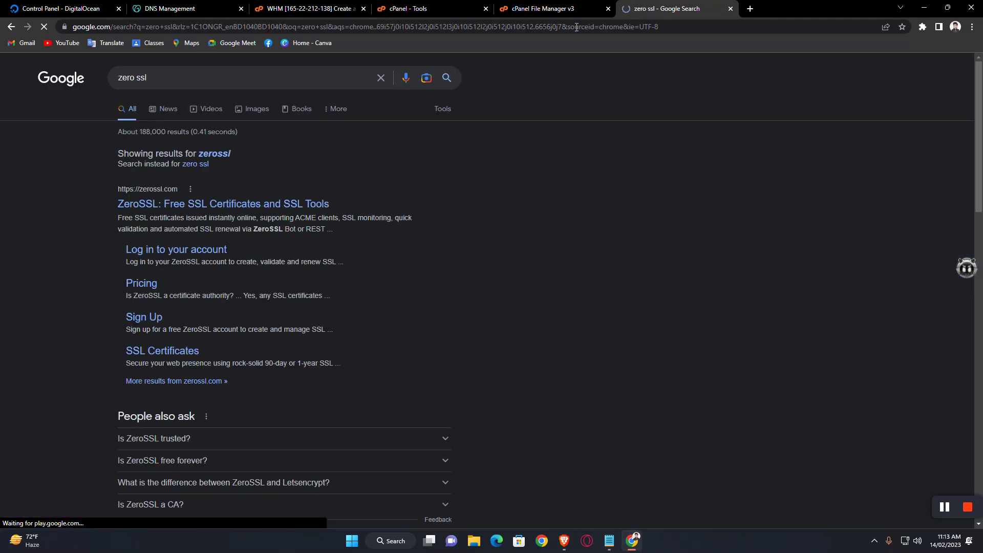
left_click(229, 203)
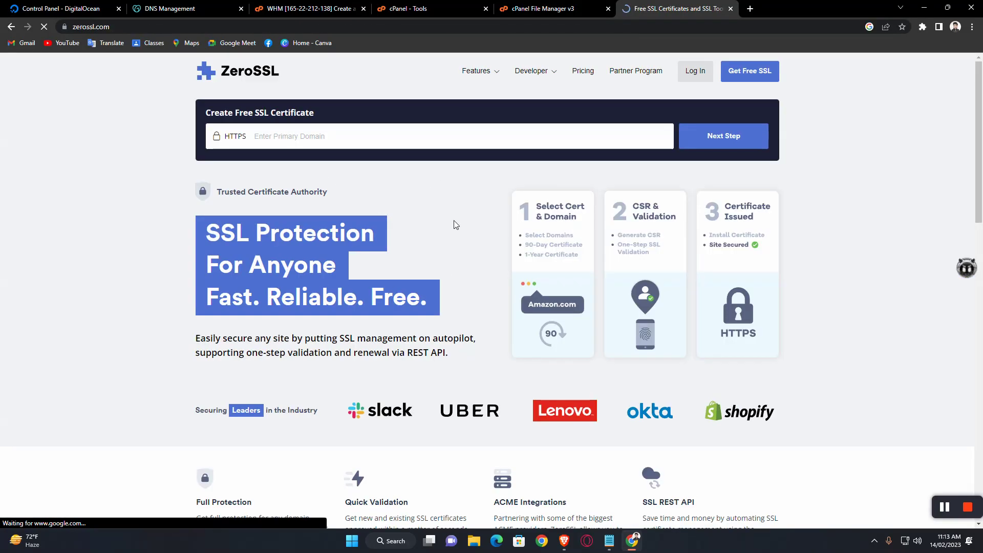
Step: Log in to ZeroSSL with the account e-mail and password
left_click(692, 75)
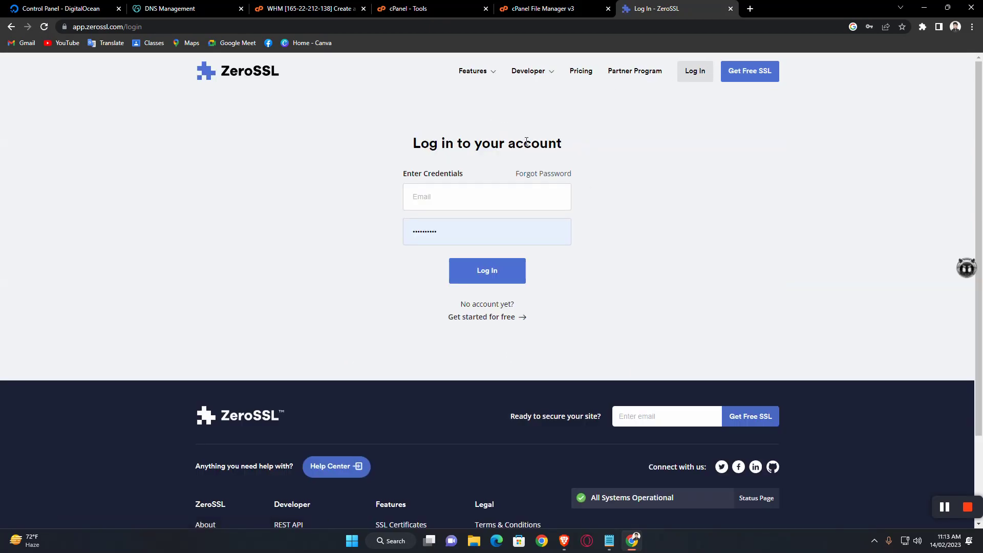
left_click(457, 197)
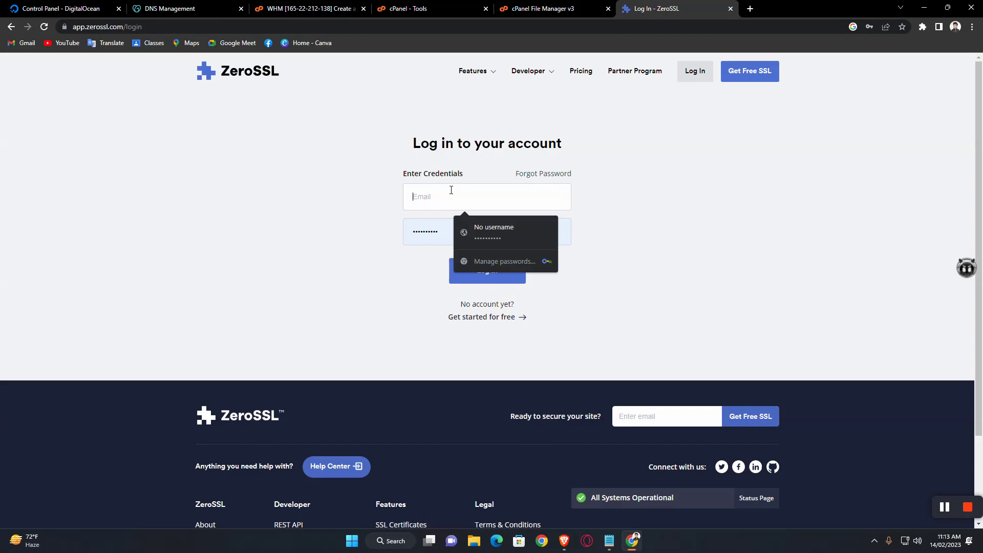
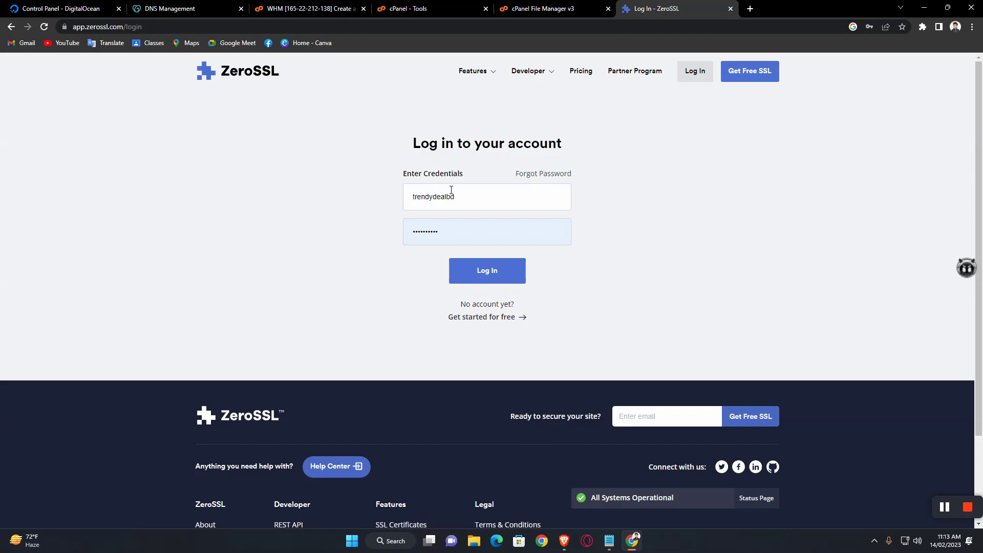
left_click(506, 279)
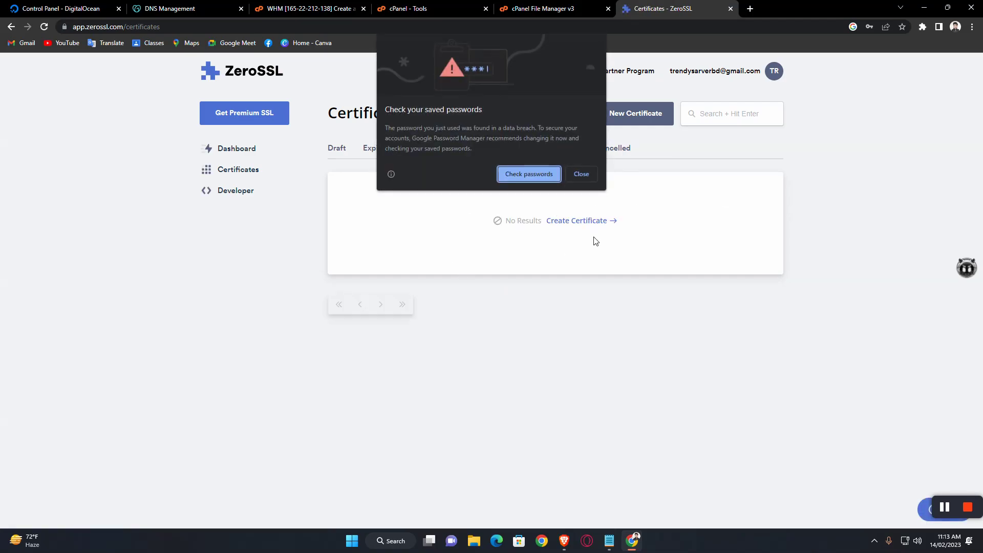
Step: Dismiss Chrome's password prompts and start a New Certificate from the Draft list
left_click(587, 175)
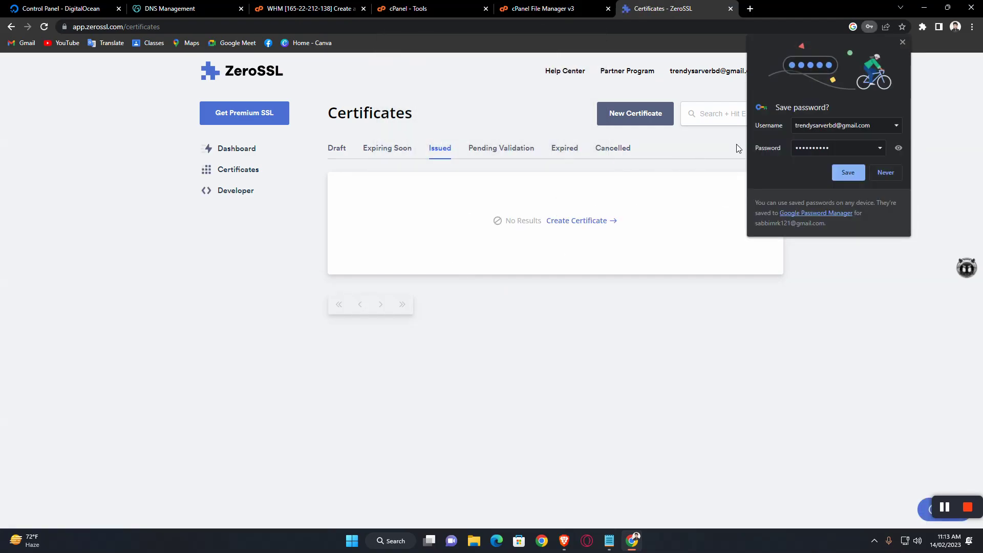
left_click(882, 176)
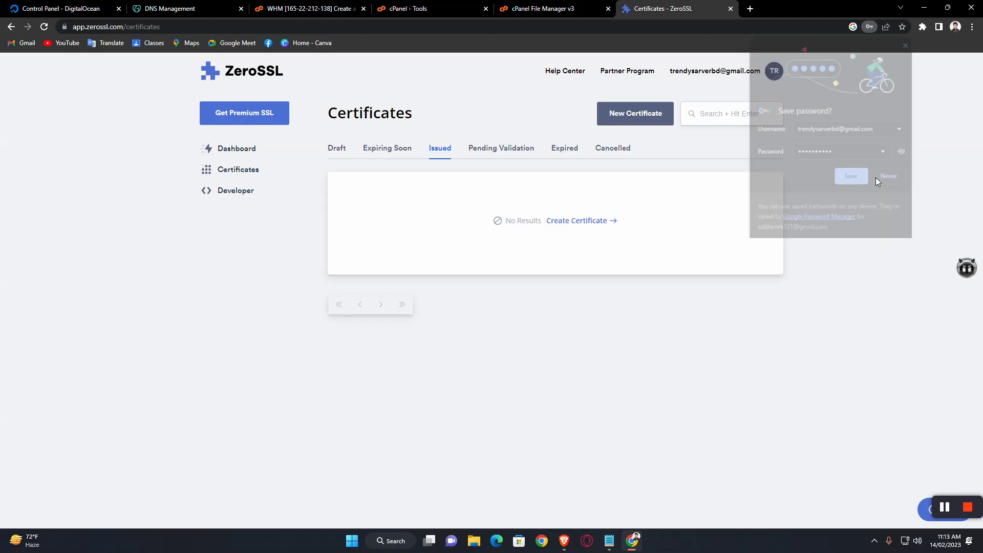
left_click(338, 153)
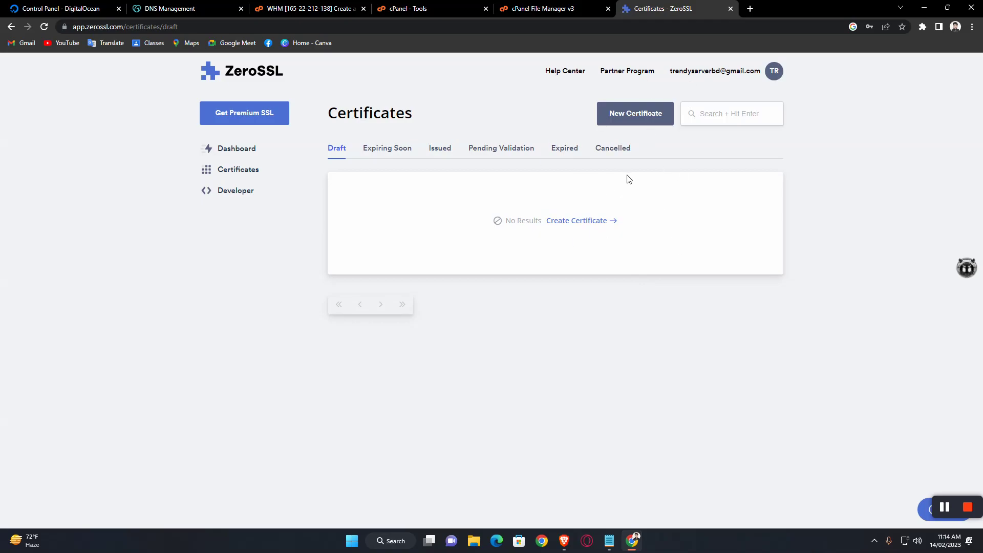
left_click(620, 118)
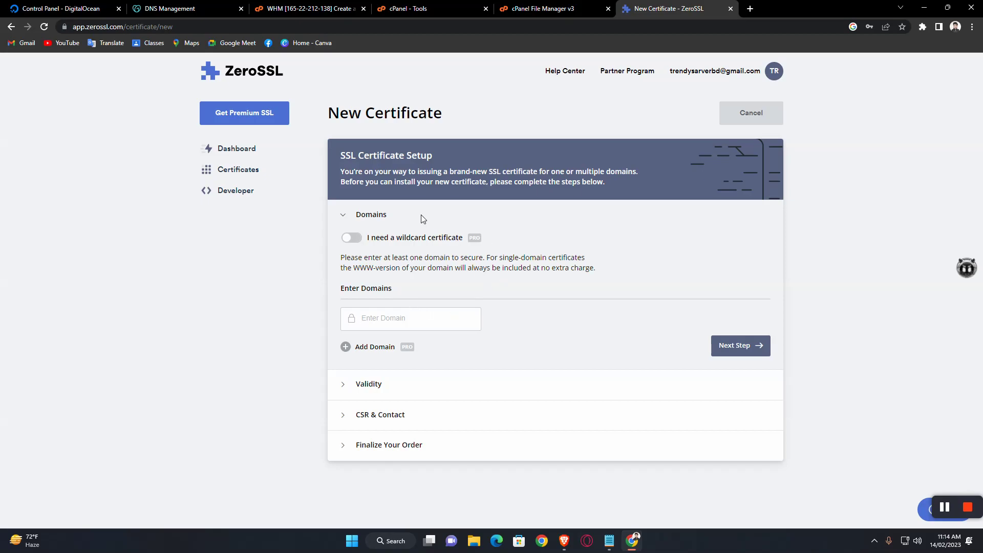
Step: Enter trendydealbd.com, choose the 90-Day certificate, and keep the auto-generated CSR
type("t")
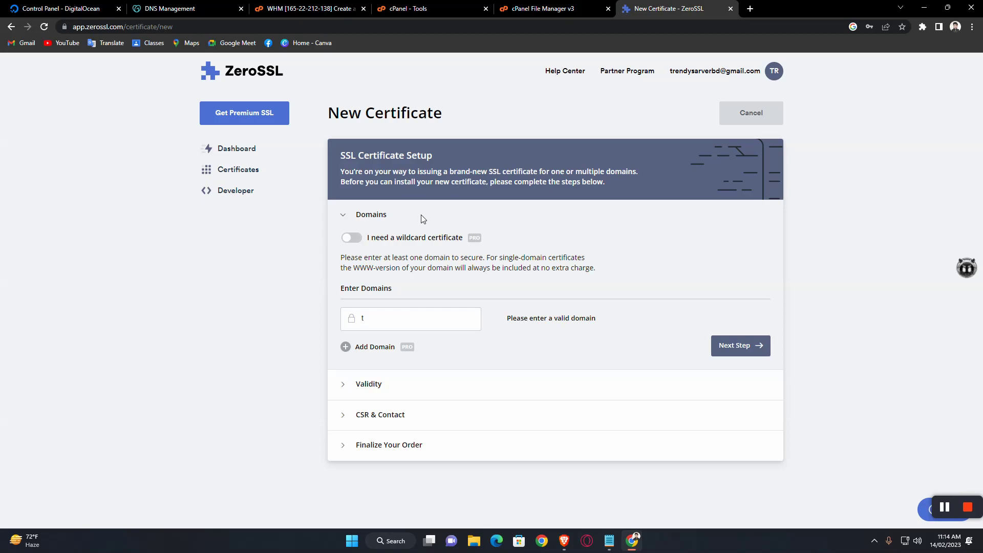
type("rendydealbd.com")
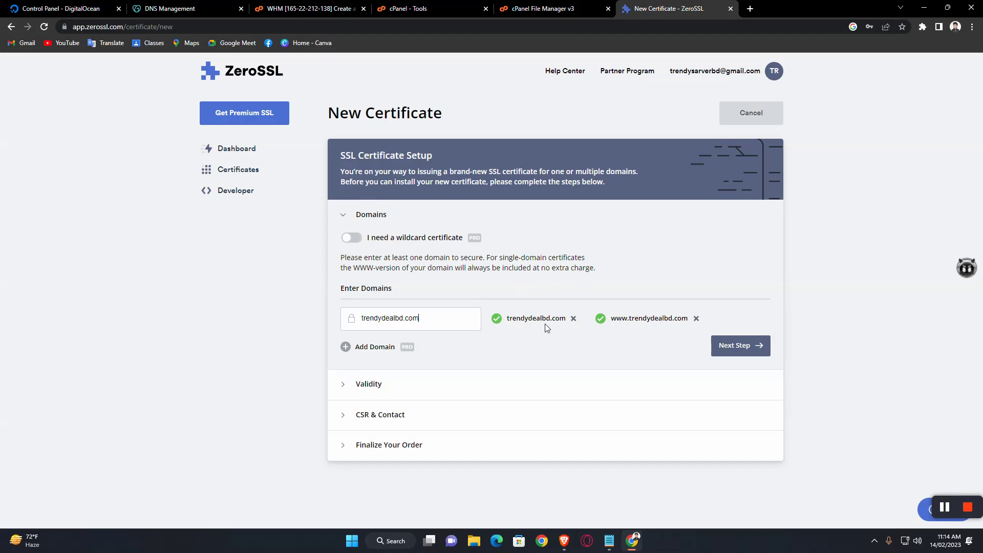
left_click(742, 345)
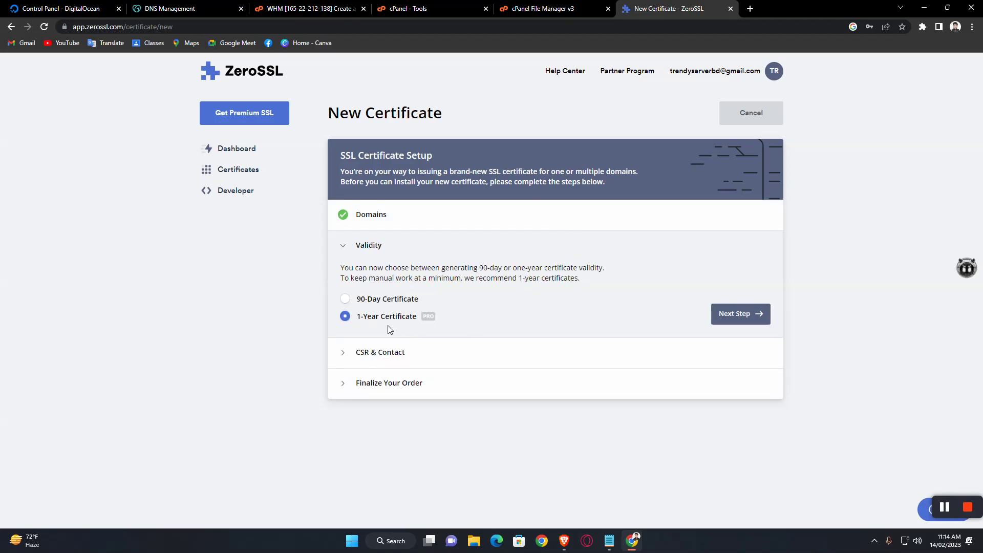
mouse_move(429, 318)
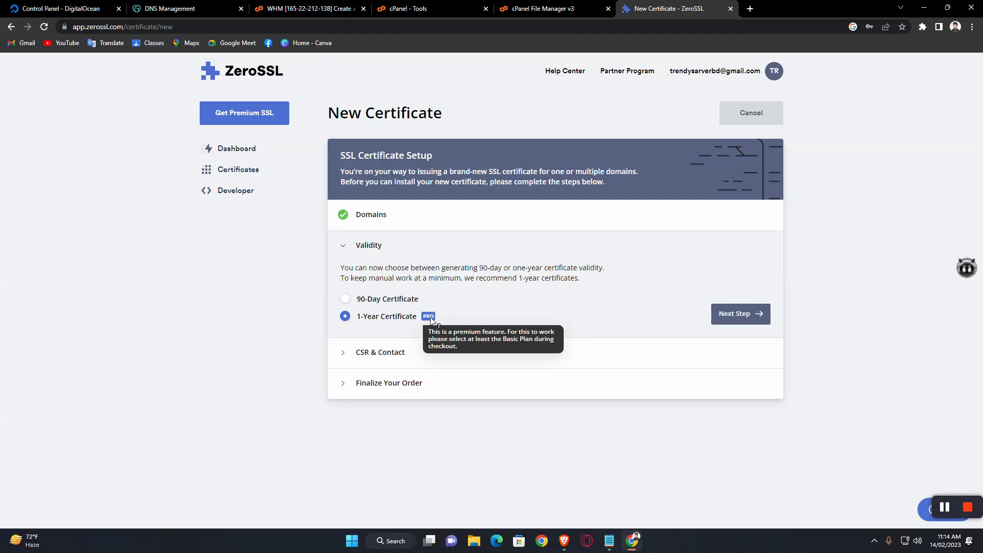
left_click(353, 301)
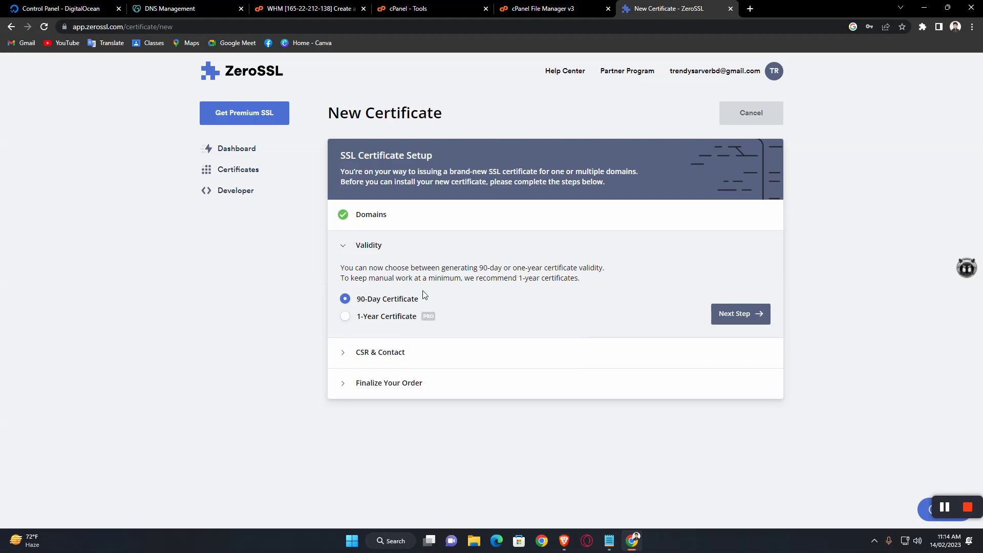
left_click(745, 314)
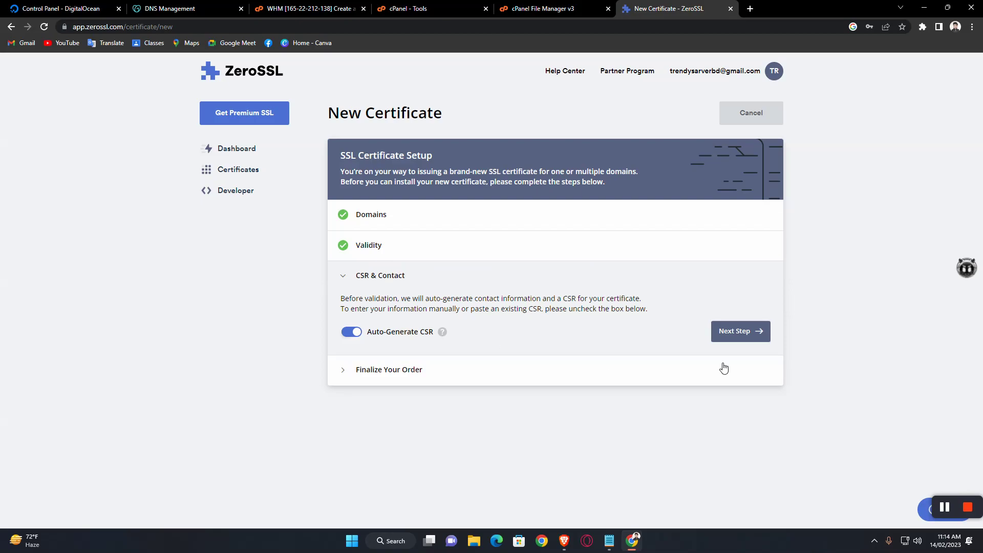
left_click(752, 333)
scroll(655, 332, "down", 3)
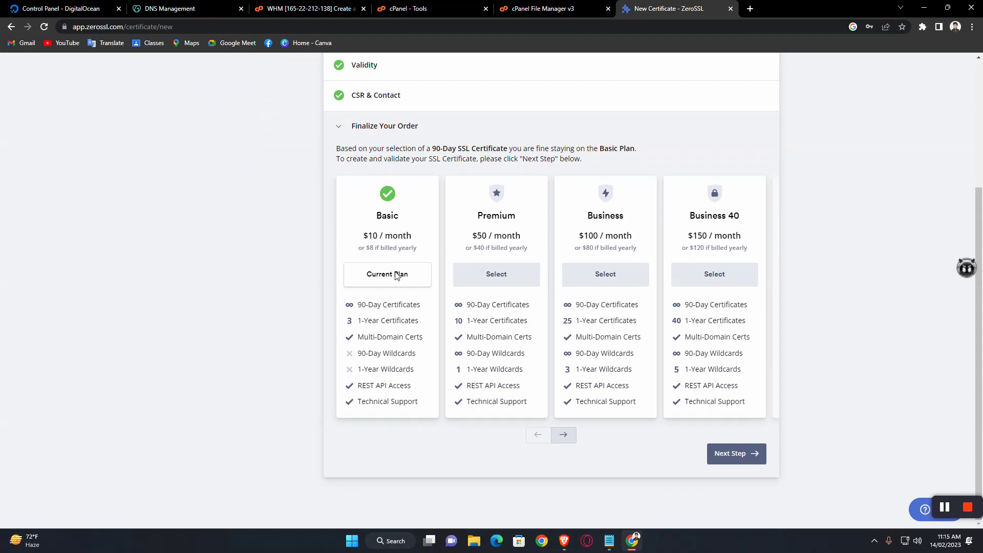
Step: Finalize the order to create the certificate and review the e-mail verification options
left_click(752, 455)
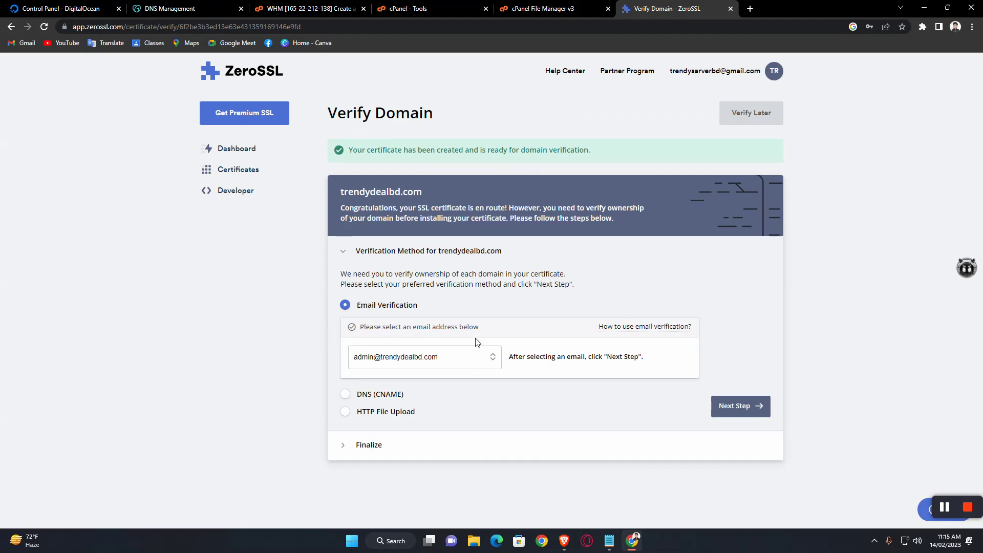
left_click(480, 357)
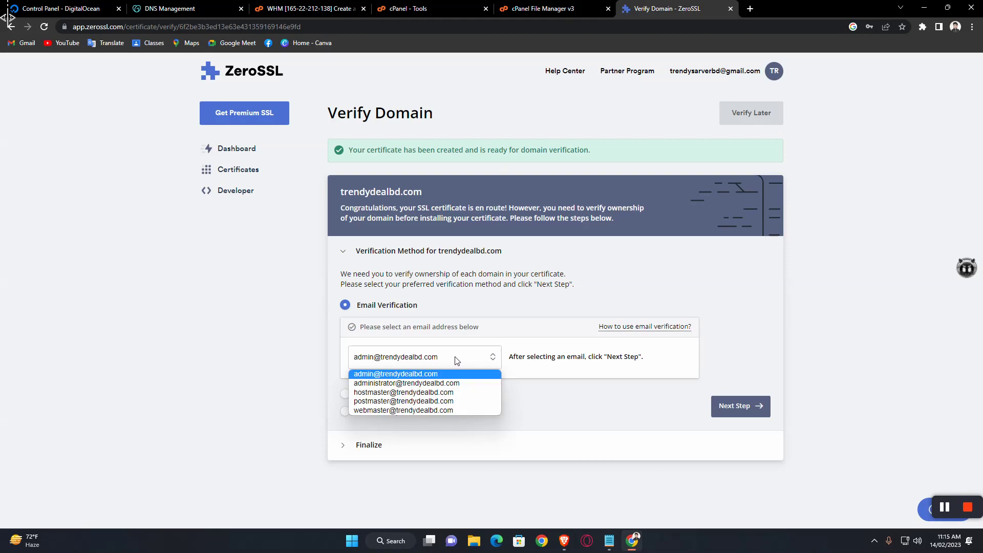
left_click(433, 349)
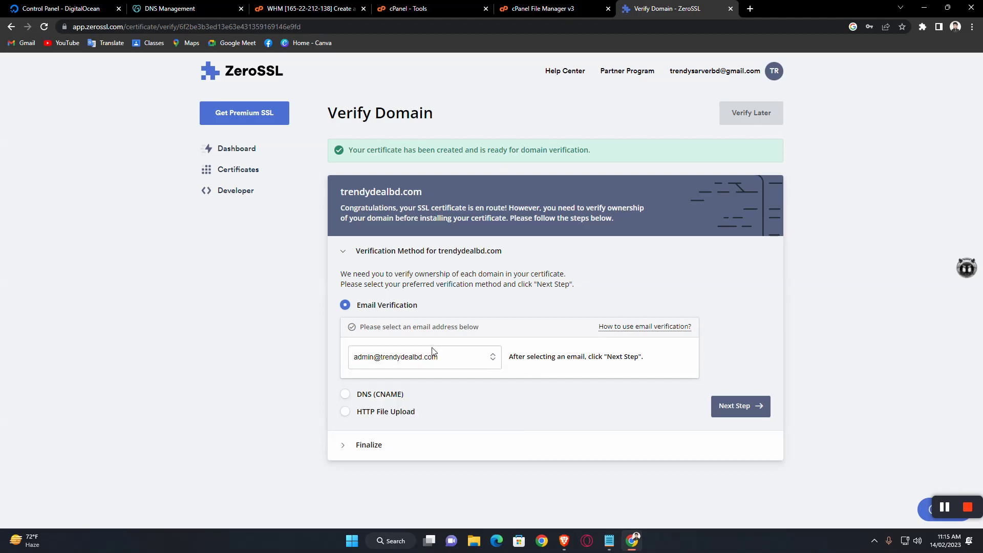
Step: Choose HTTP File Upload and save auth file 61470B95BEC137CAD17ED2F7F7083930 to Downloads
left_click(345, 412)
scroll(502, 337, "down", 2)
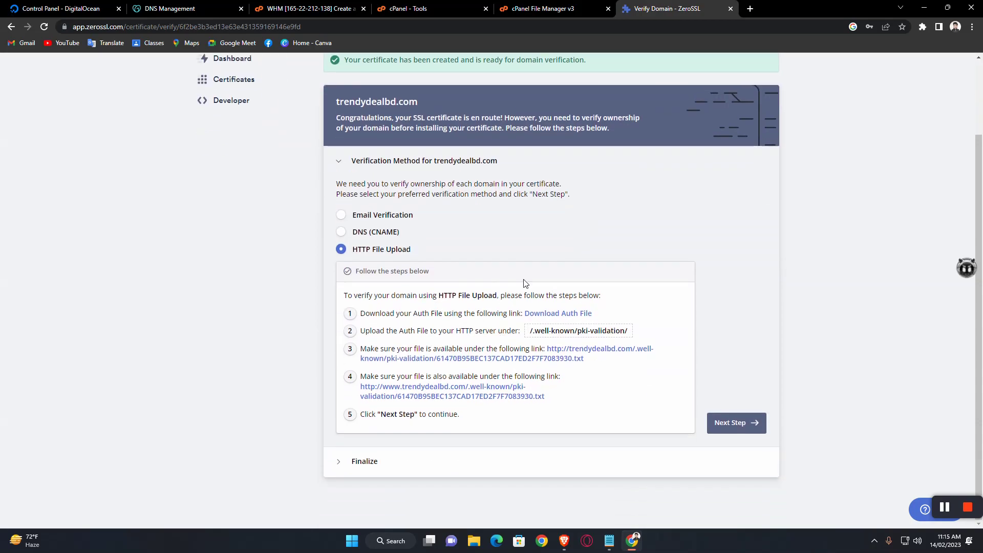
left_click(544, 313)
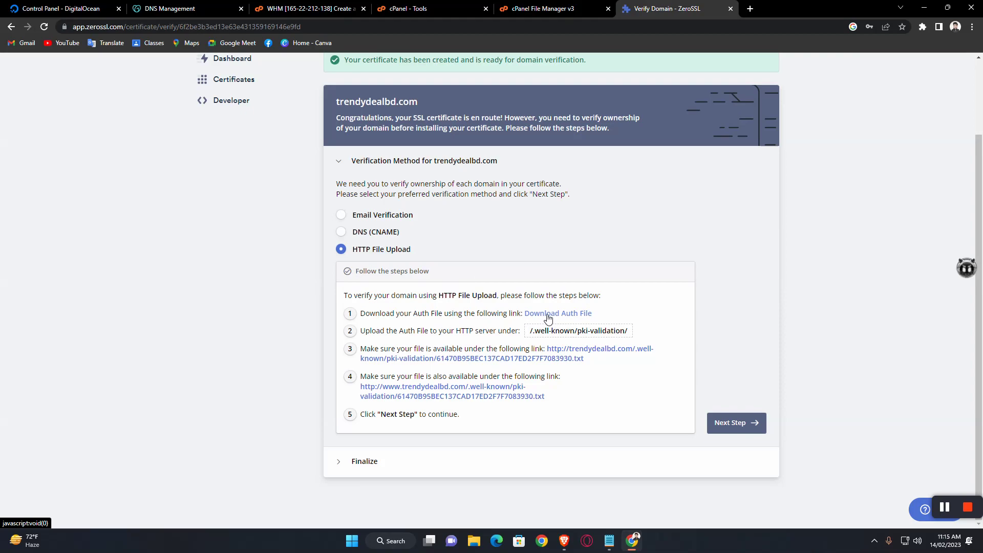
scroll(44, 128, "up", 1)
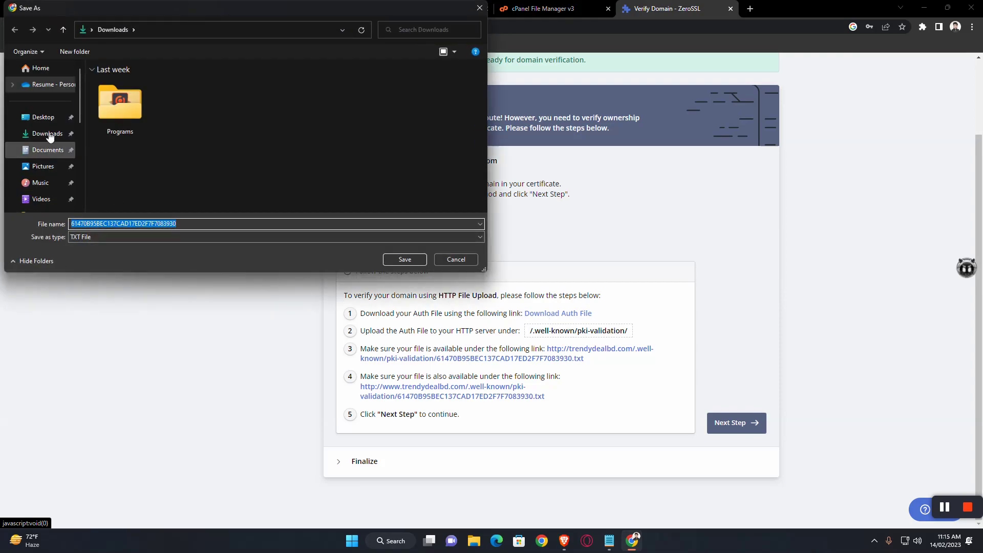
left_click(405, 259)
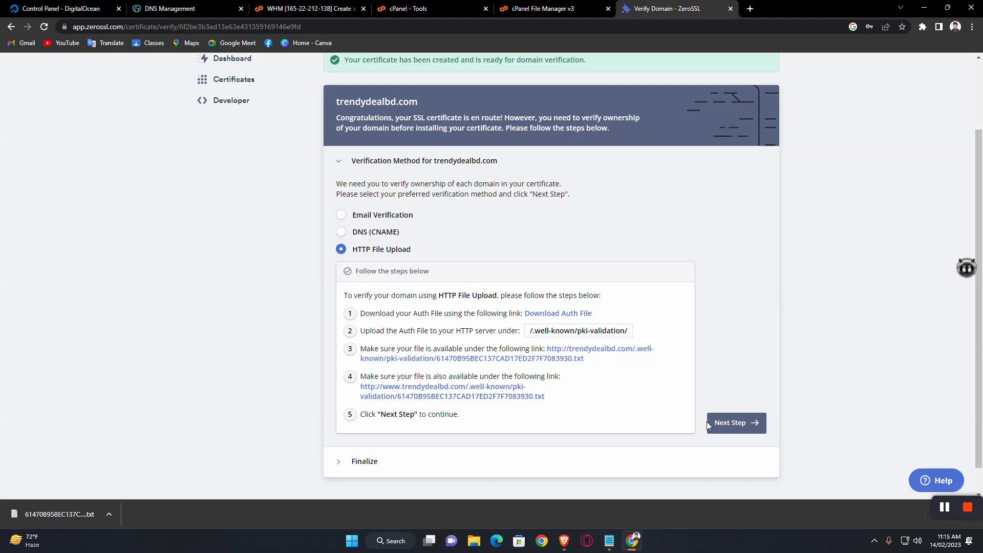
left_click(548, 8)
Step: Turn on Show Hidden Files in the File Manager settings
double_click(237, 149)
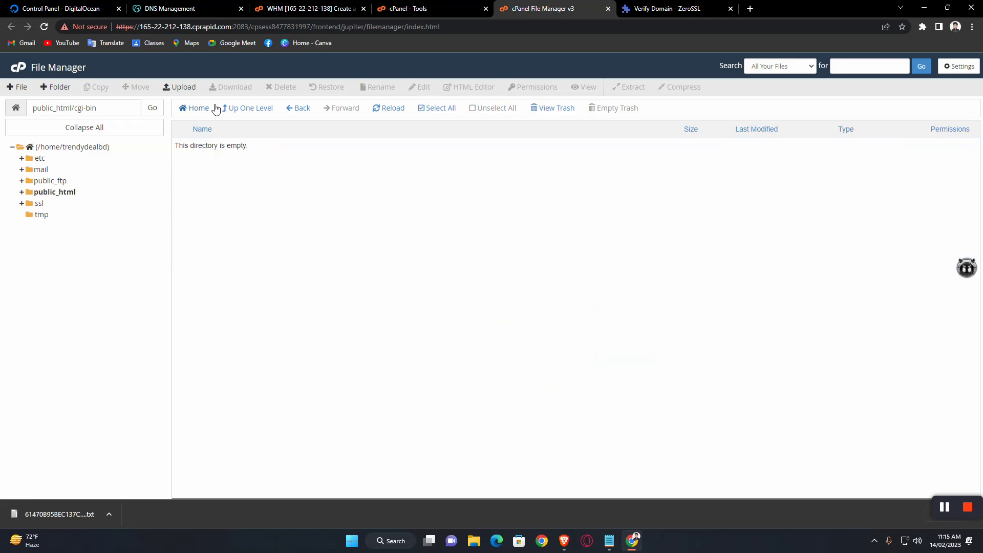
left_click(234, 109)
left_click(957, 66)
left_click(381, 312)
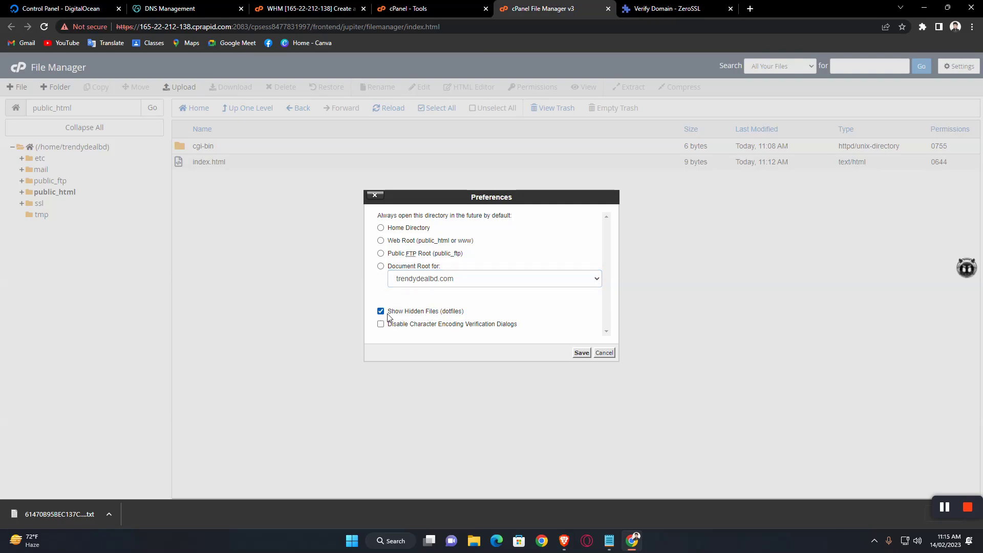
left_click(582, 353)
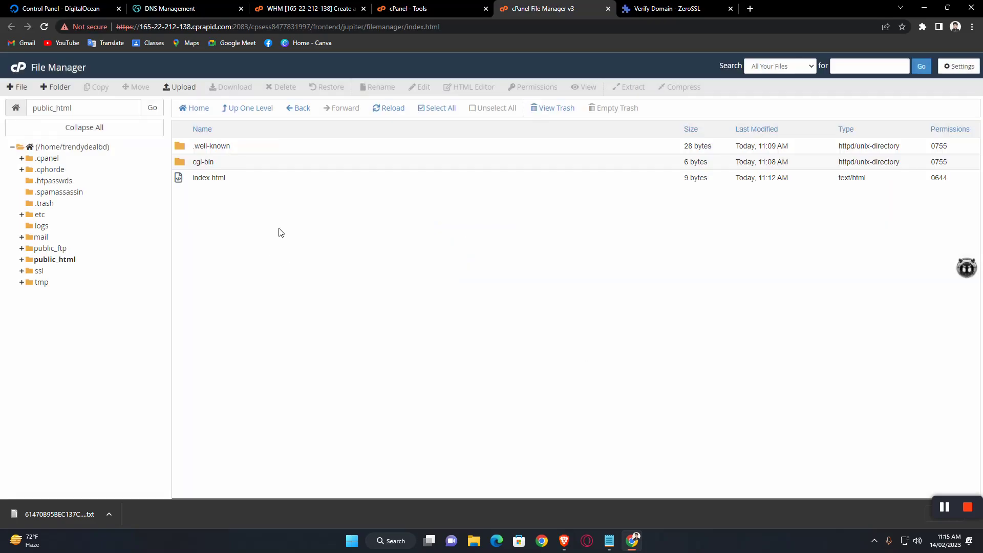
Step: Upload the downloaded auth txt file into public_html/.well-known/pki-validation
double_click(249, 147)
double_click(259, 148)
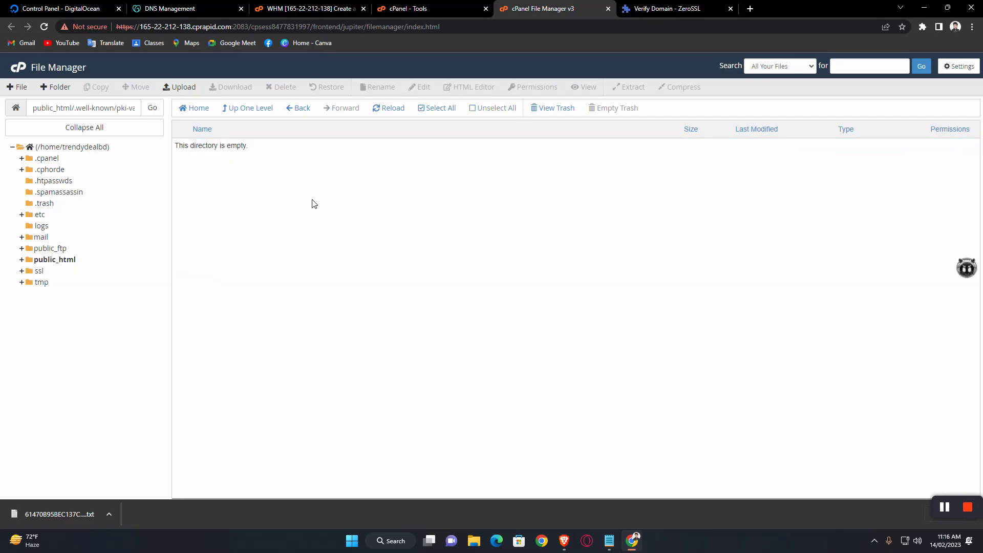
left_click(176, 87)
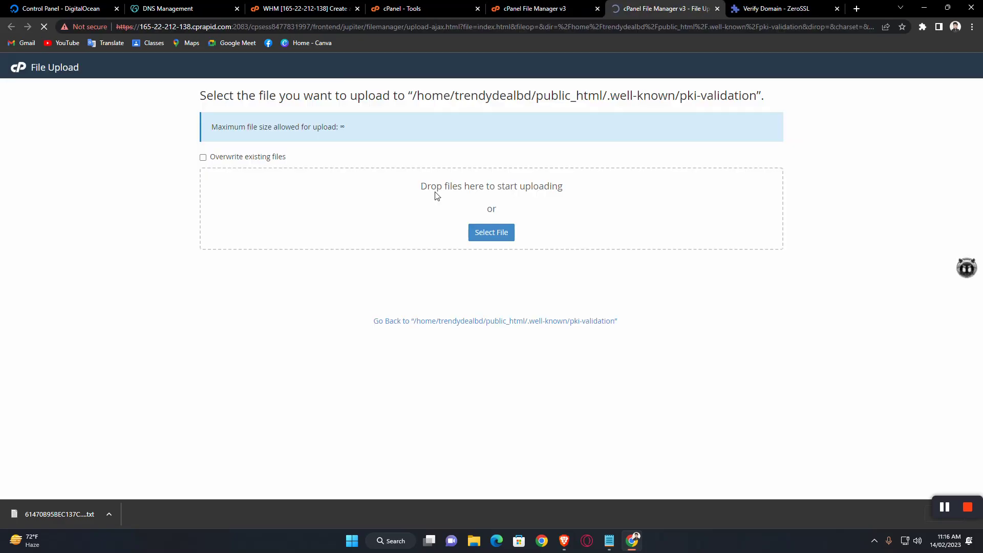
left_click(492, 231)
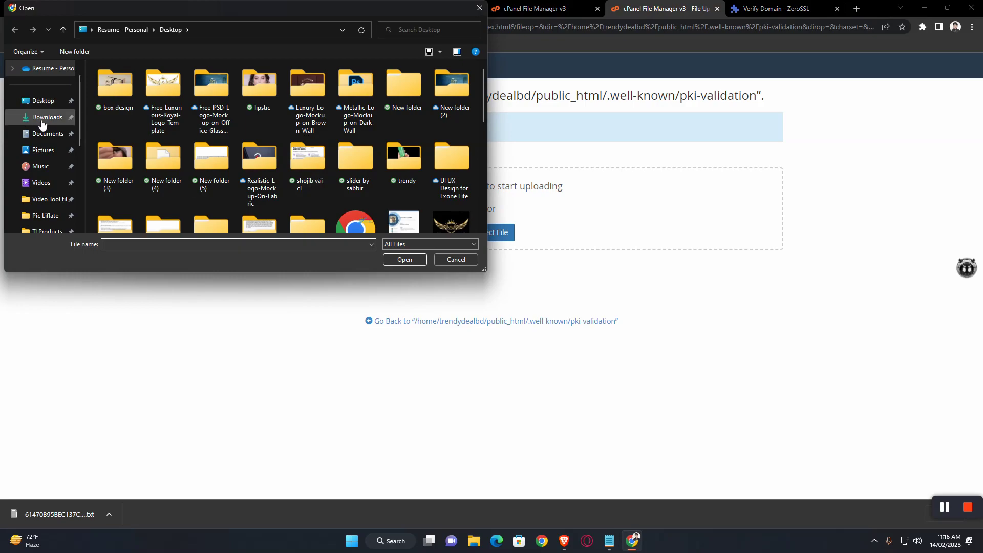
left_click(45, 119)
left_click(128, 120)
left_click(404, 260)
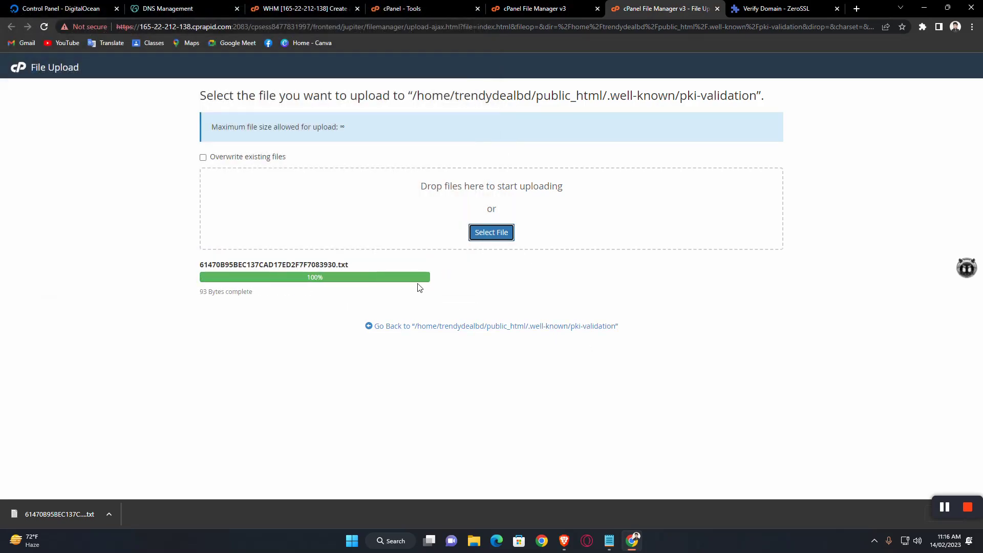
left_click(485, 327)
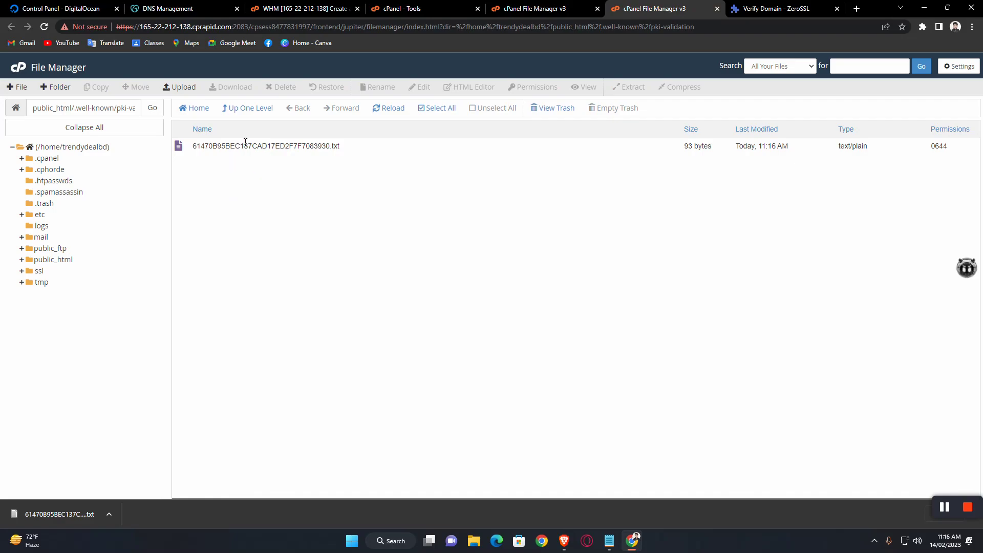
left_click(241, 108)
Step: Check that the validation file loads at the trendydealbd.com link
left_click(248, 107)
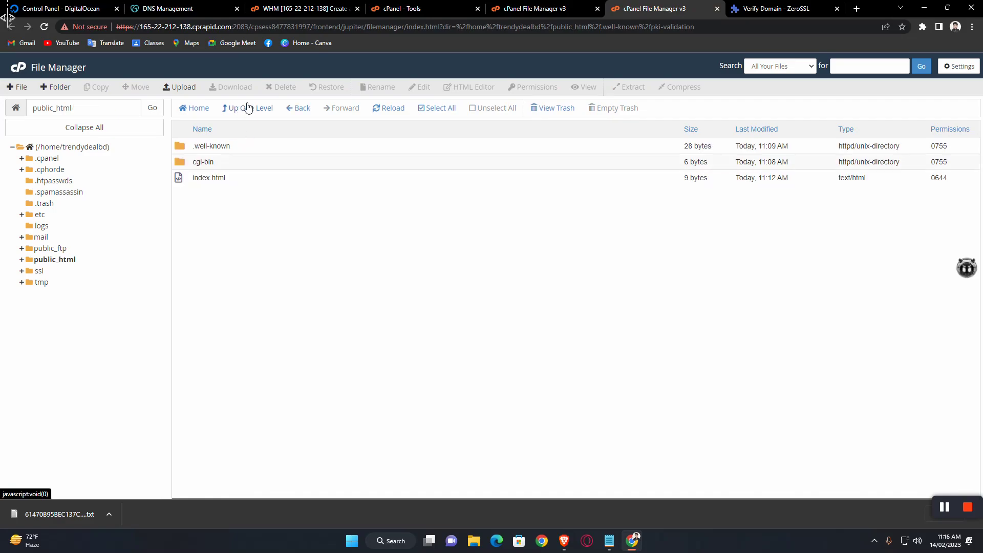
left_click(789, 9)
scroll(533, 315, "down", 1)
right_click(589, 323)
left_click(612, 332)
left_click(820, 5)
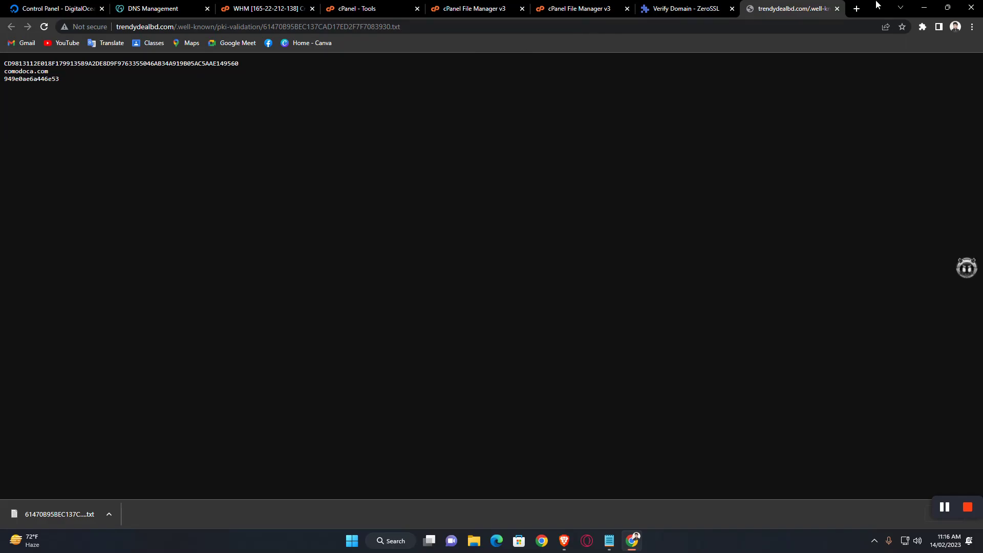
left_click(841, 9)
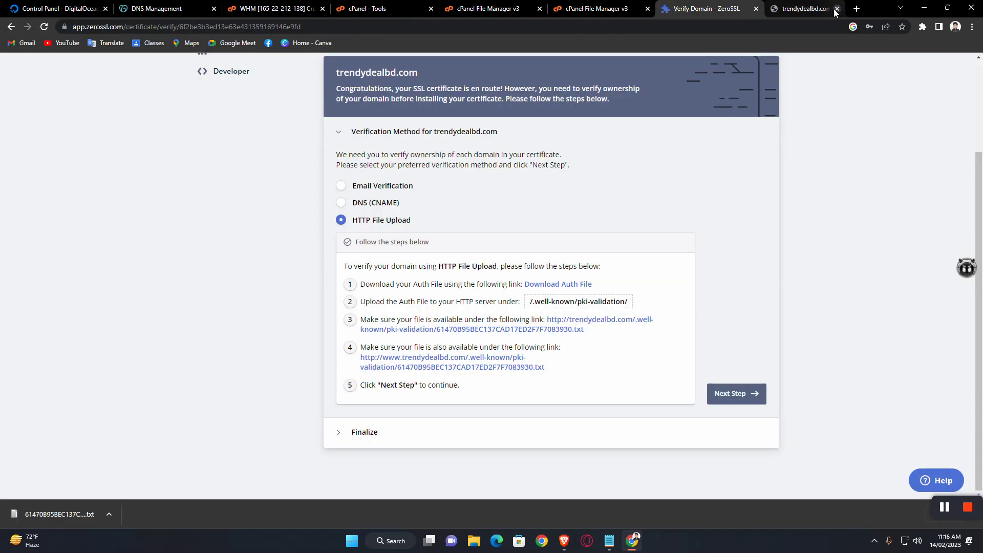
Step: Confirm it also loads at the www address, then advance ZeroSSL to Finalize
right_click(477, 362)
left_click(508, 374)
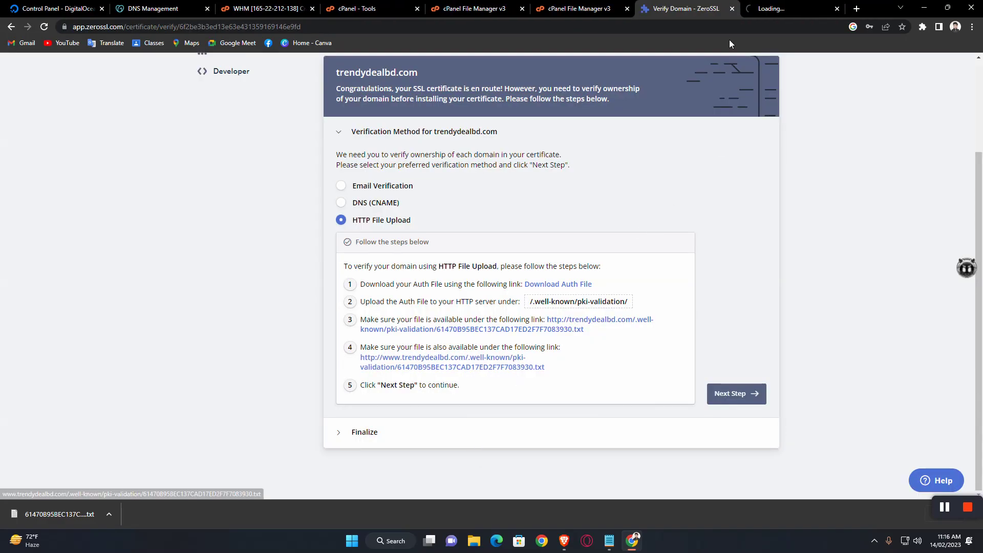
left_click(777, 6)
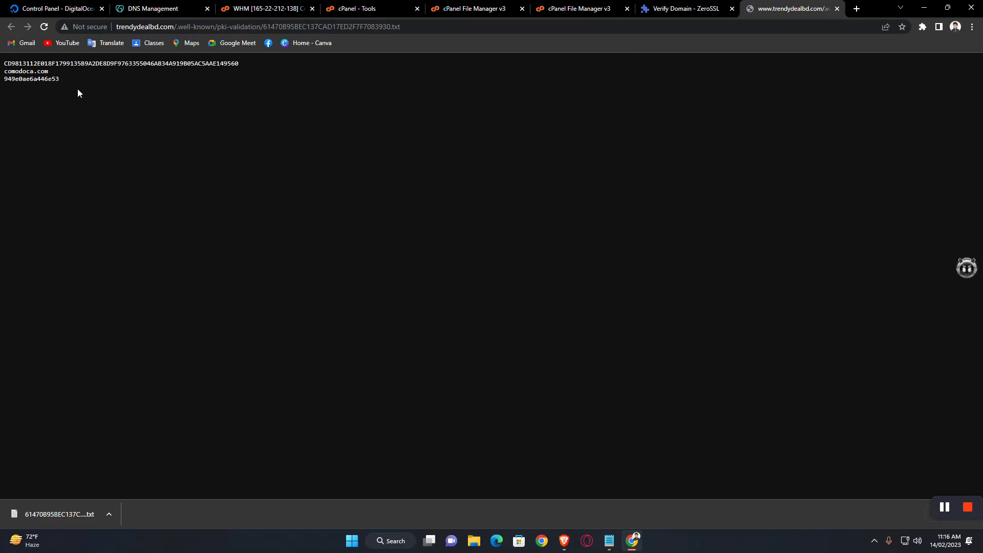
left_click(836, 9)
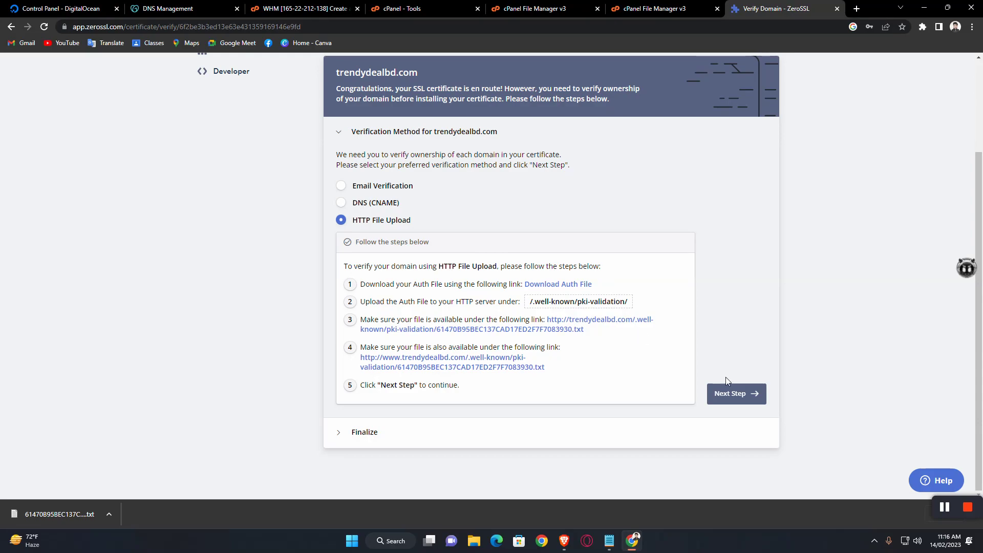
left_click(743, 396)
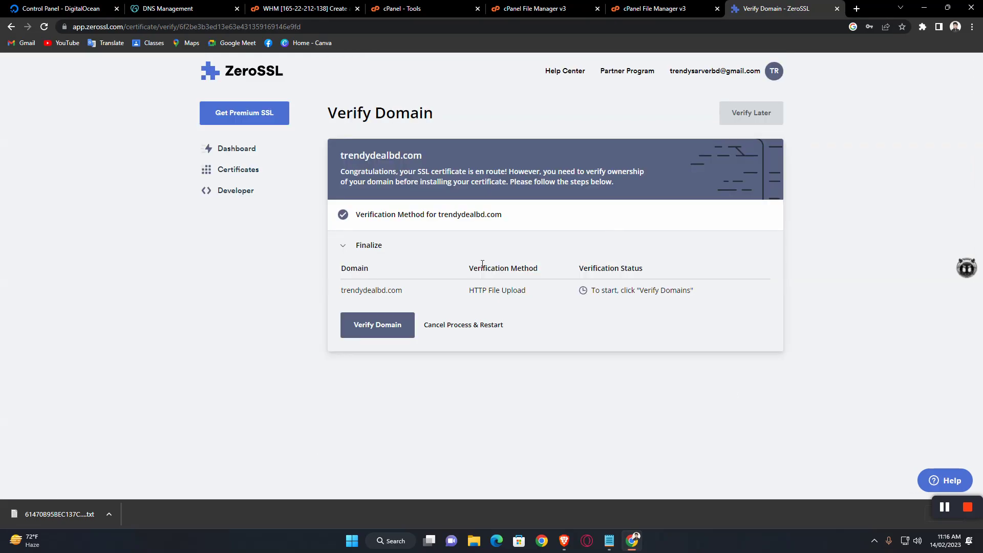
Step: Verify the trendydealbd.com domains in ZeroSSL so the certificate is issued for download
left_click(384, 327)
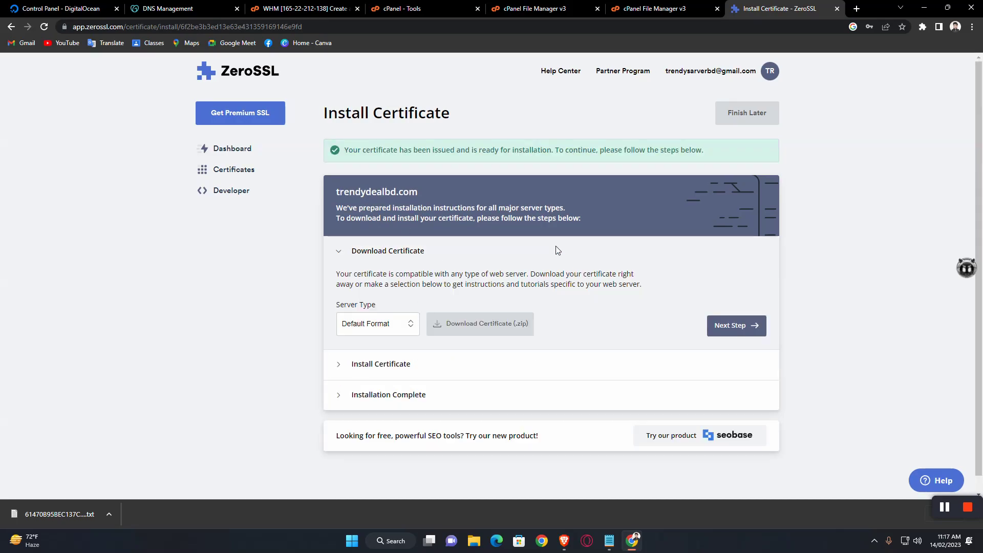
scroll(412, 307, "down", 1)
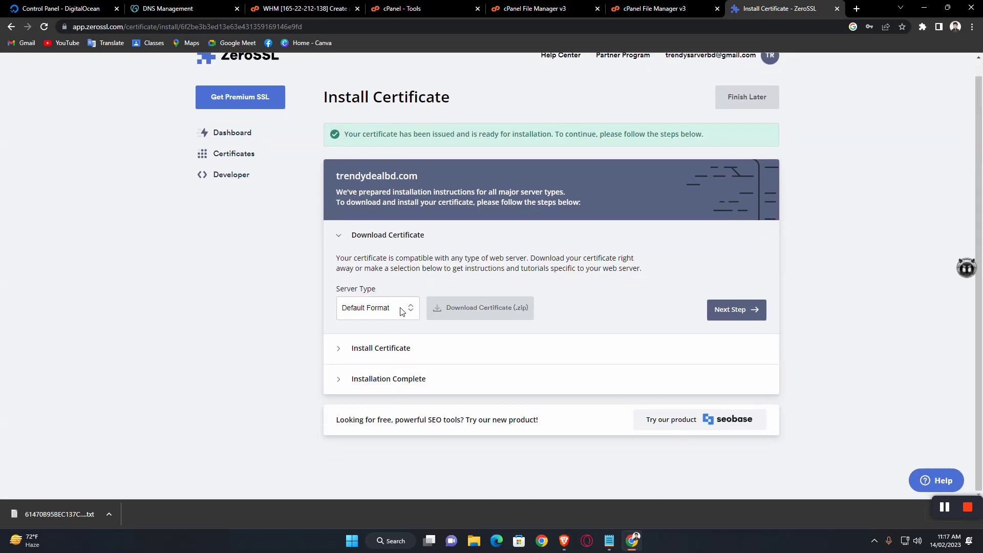
Step: Save the certificate as trendydealbd.com.zip in Default Format to Downloads and advance to Install Certificate
left_click(401, 310)
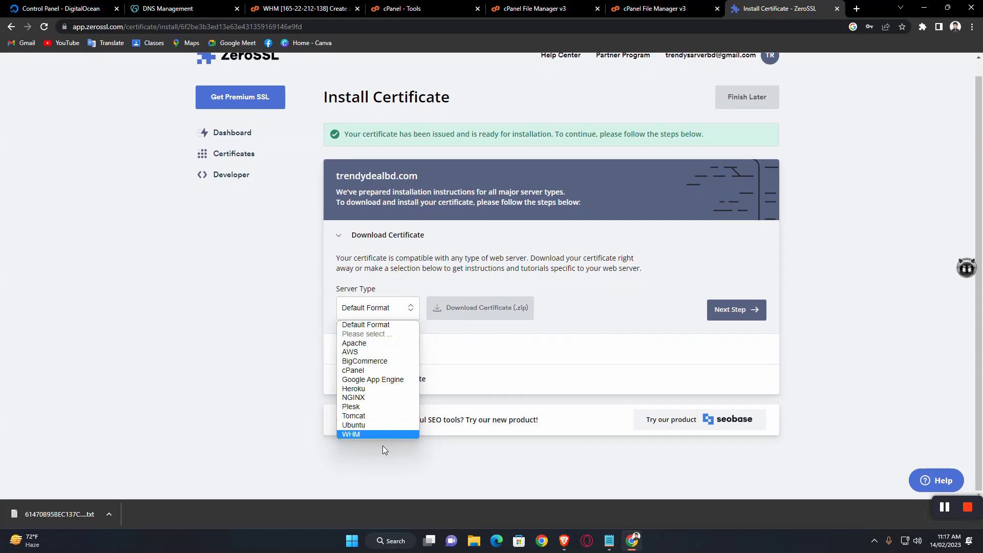
left_click(483, 377)
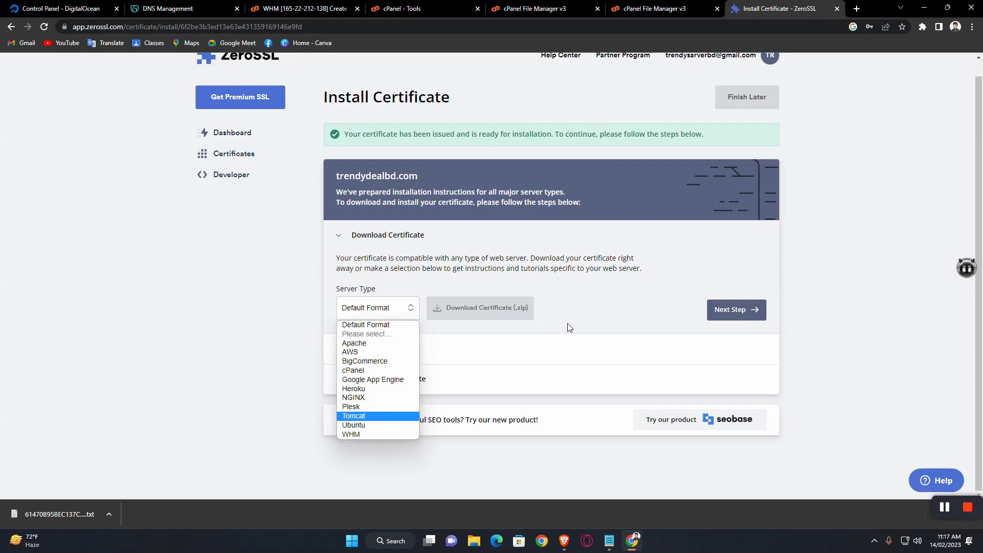
left_click(491, 308)
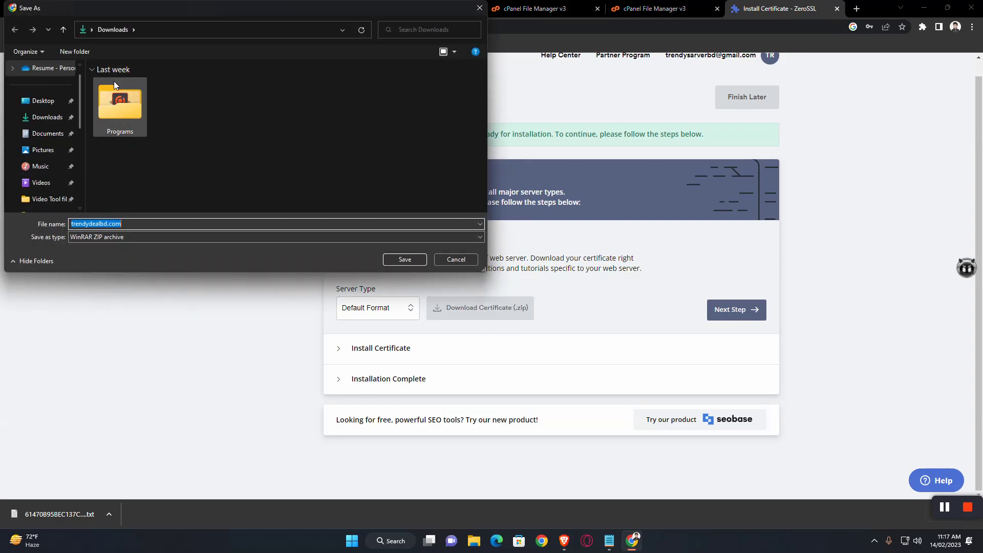
left_click(406, 259)
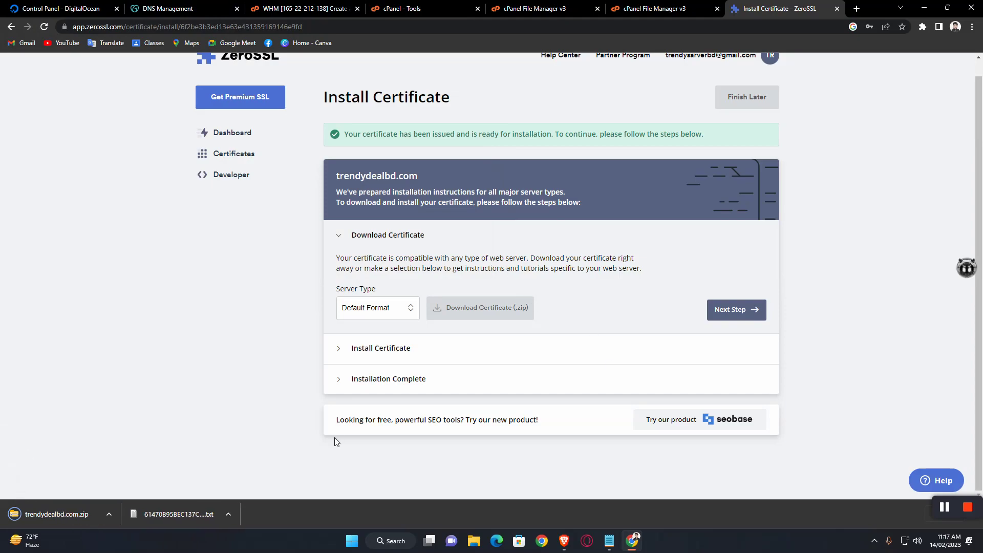
left_click(726, 312)
scroll(584, 294, "down", 2)
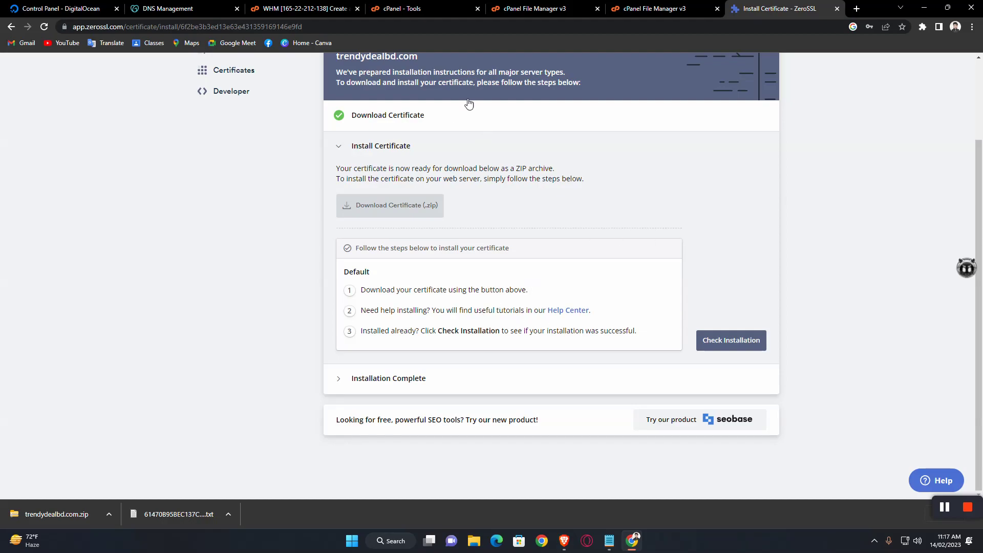
Step: Close both File Manager tabs showing the empty pki-validation folder
left_click(656, 8)
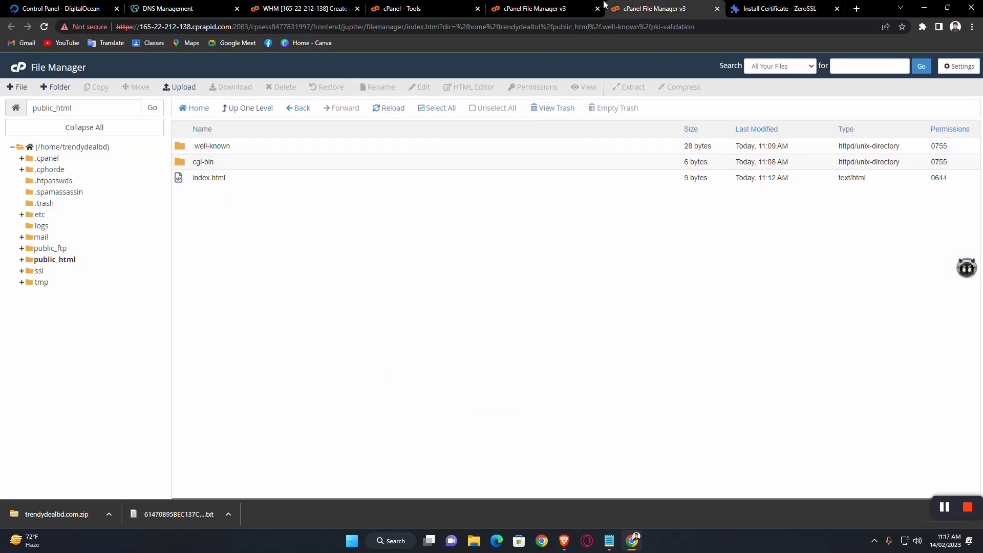
left_click(566, 4)
key("ctrl+shift+Tab")
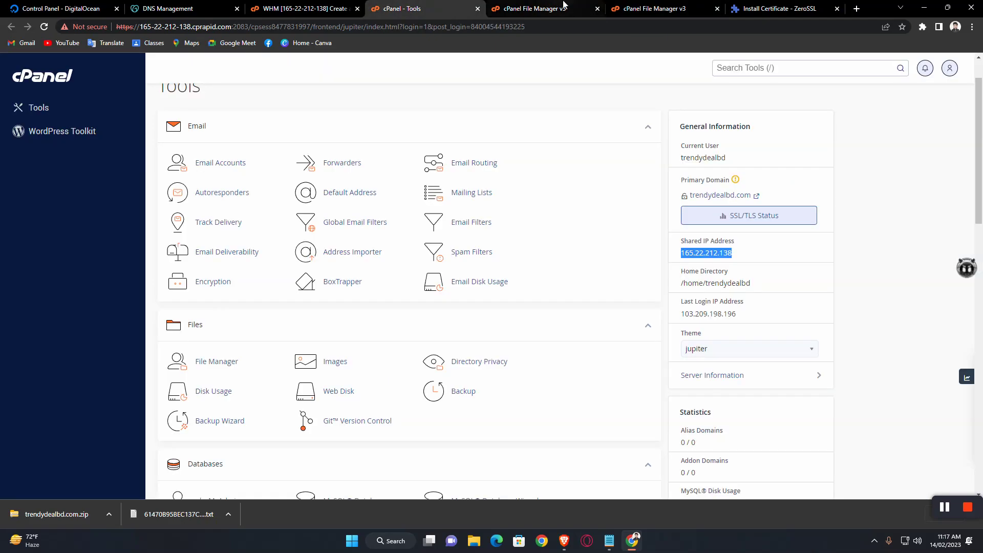
key("ctrl+Tab")
key("ctrl+Tab")
key("ctrl+shift+Tab")
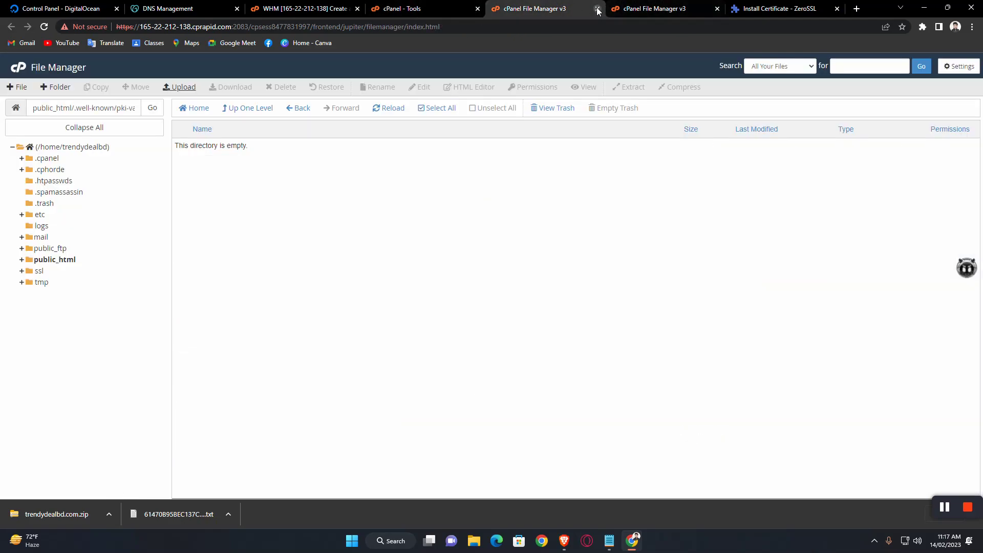
left_click(597, 8)
left_click(598, 8)
Step: Review SSL/TLS Status, showing all 8 trendydealbd.com domains self-signed, then return to Tools
left_click(405, 8)
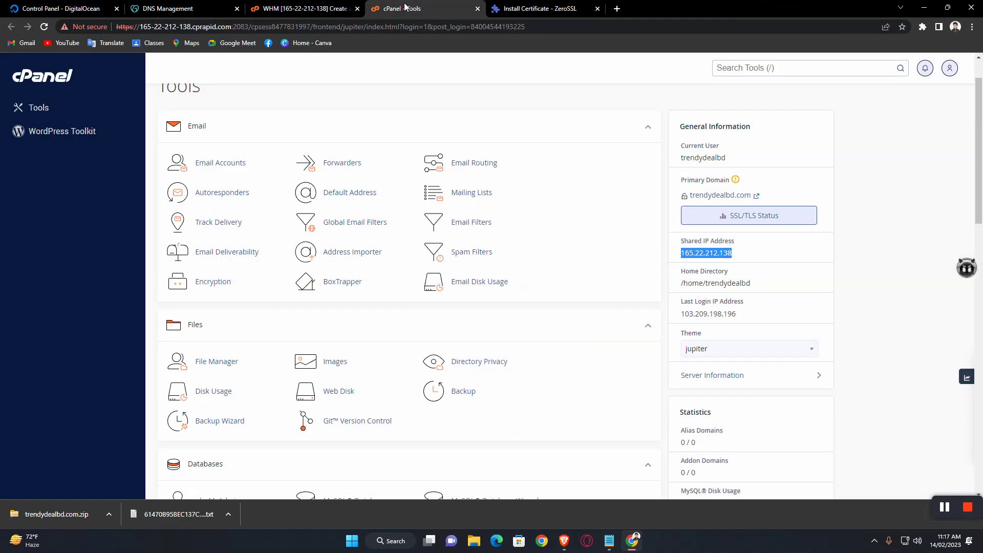
scroll(373, 193, "down", 10)
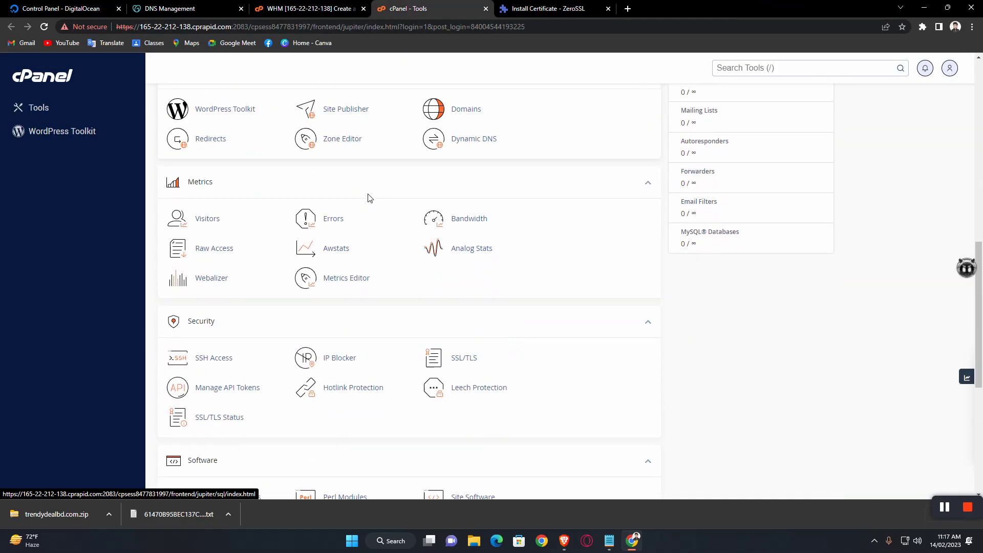
scroll(369, 199, "down", 1)
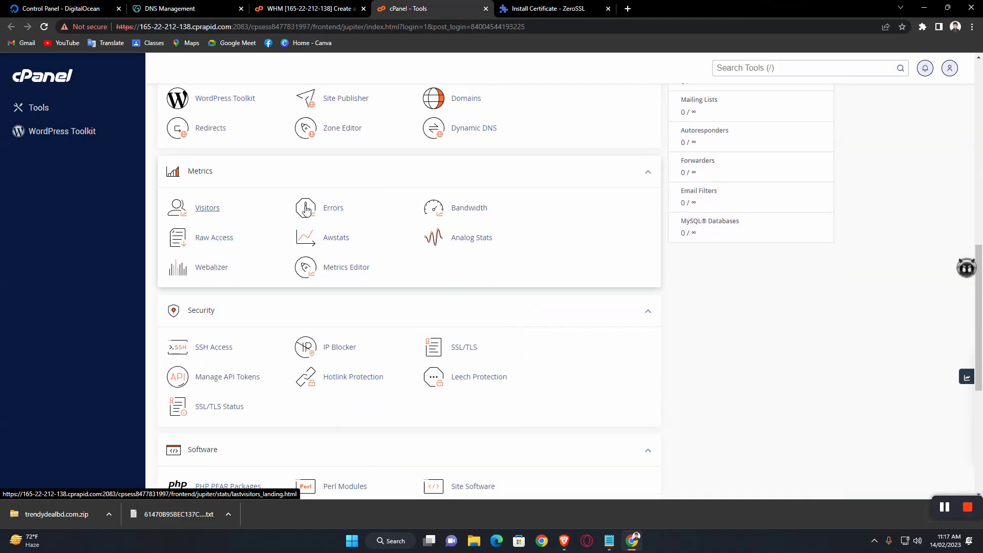
scroll(351, 274, "down", 2)
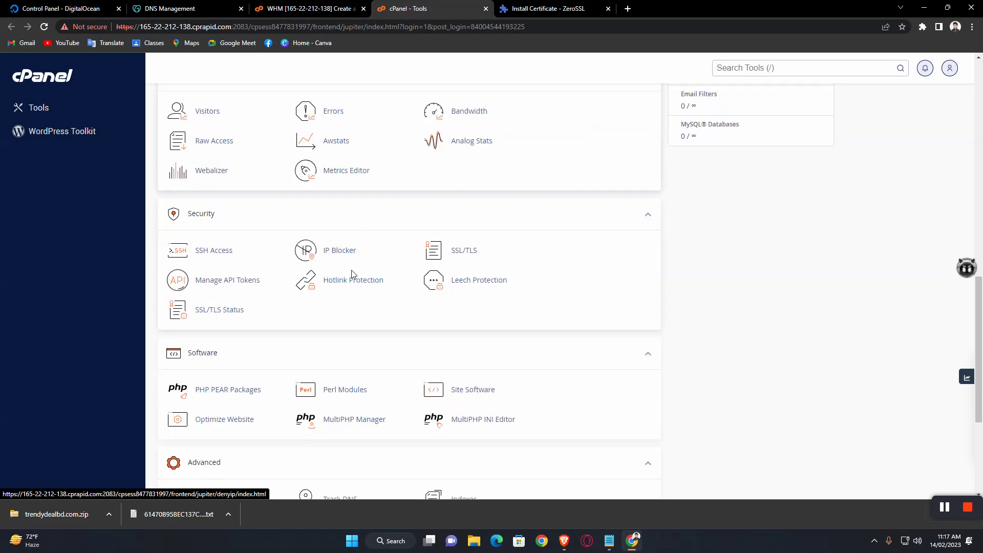
left_click(217, 307)
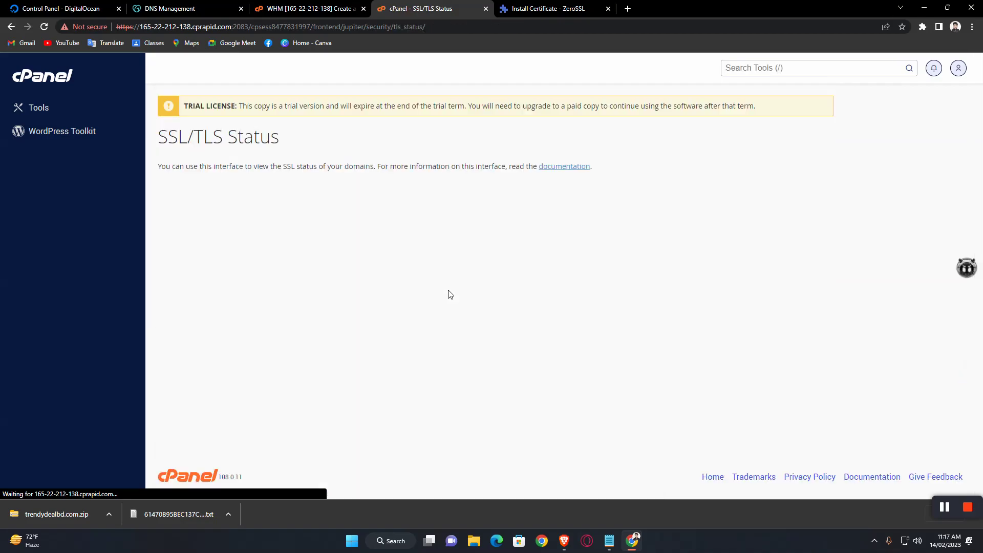
scroll(573, 314, "down", 3)
scroll(571, 310, "down", 3)
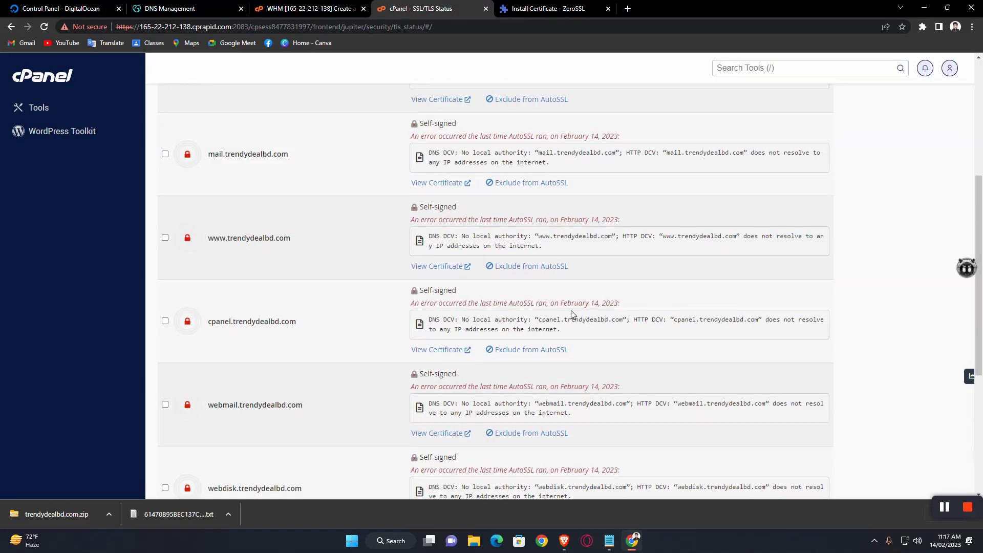
scroll(403, 346, "down", 6)
scroll(402, 346, "down", 4)
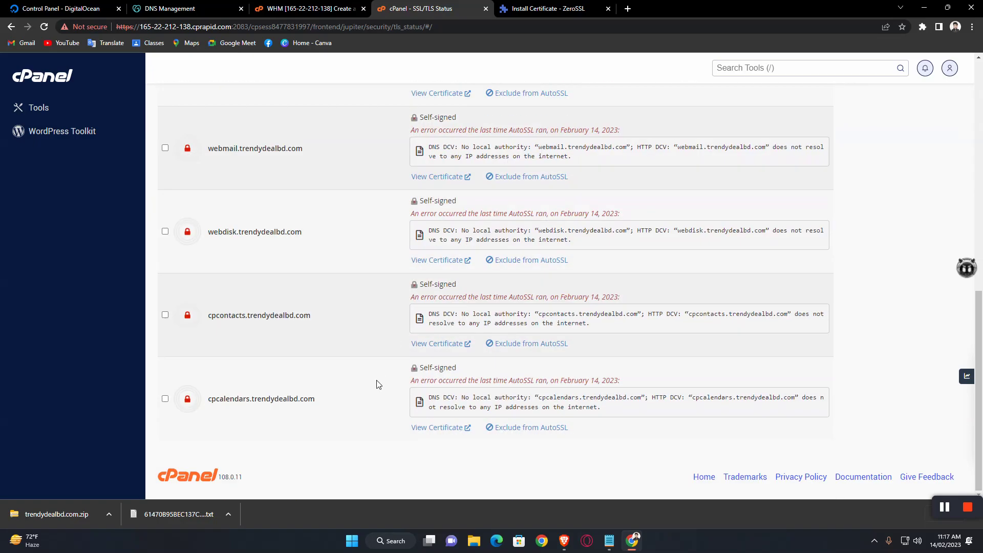
scroll(385, 359, "up", 9)
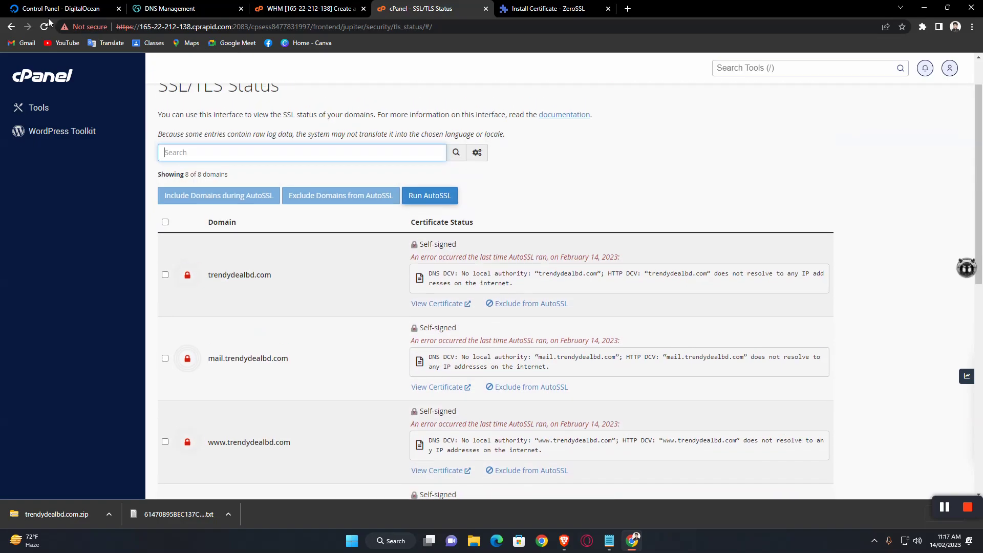
left_click(11, 26)
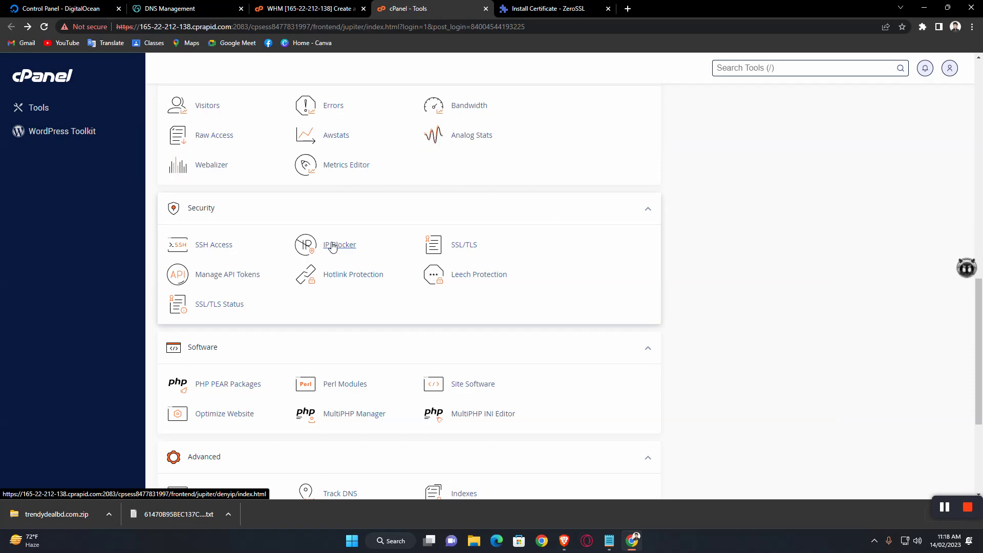
scroll(332, 246, "down", 4)
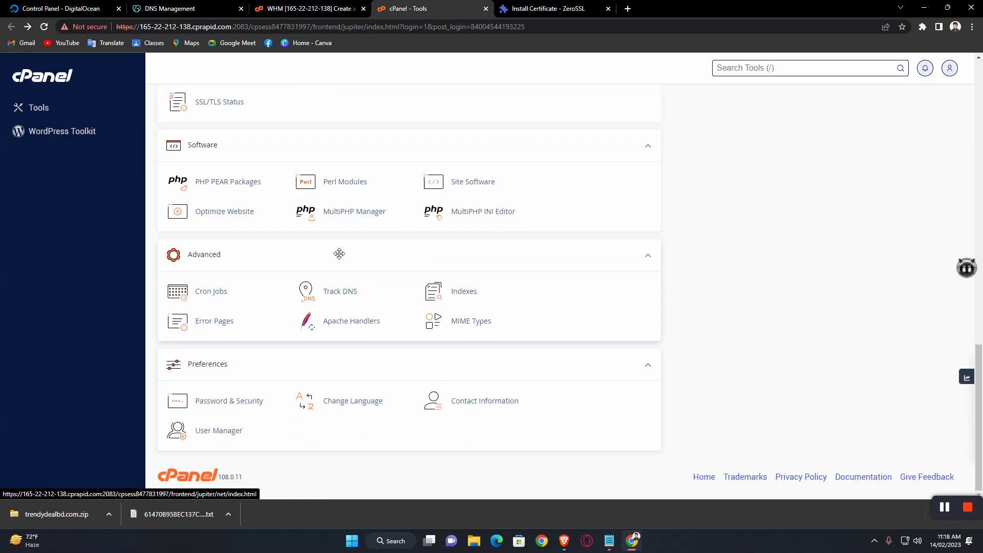
scroll(339, 253, "up", 4)
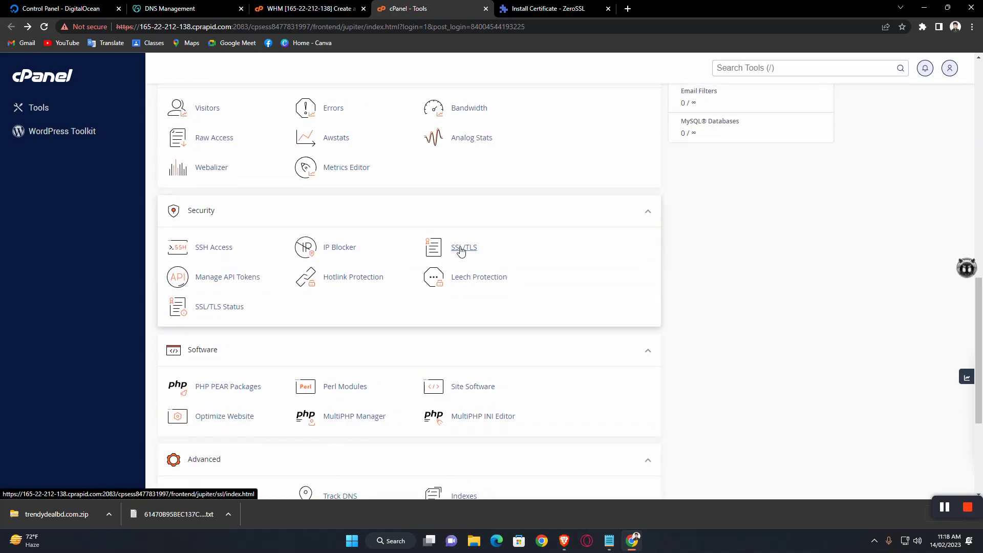
Step: In the SSL/TLS manager, delete the existing trendydealbd.com SSL host
left_click(460, 250)
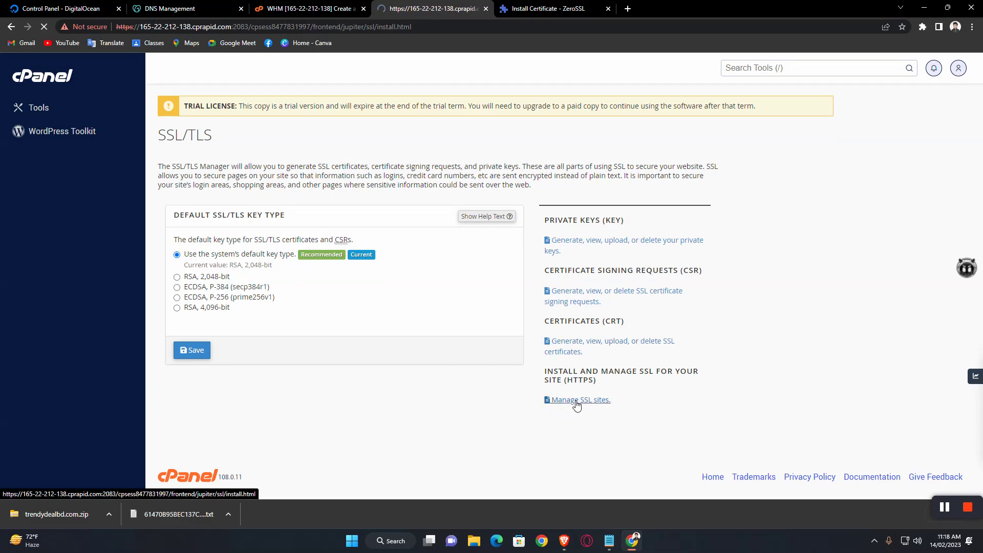
scroll(446, 336, "down", 6)
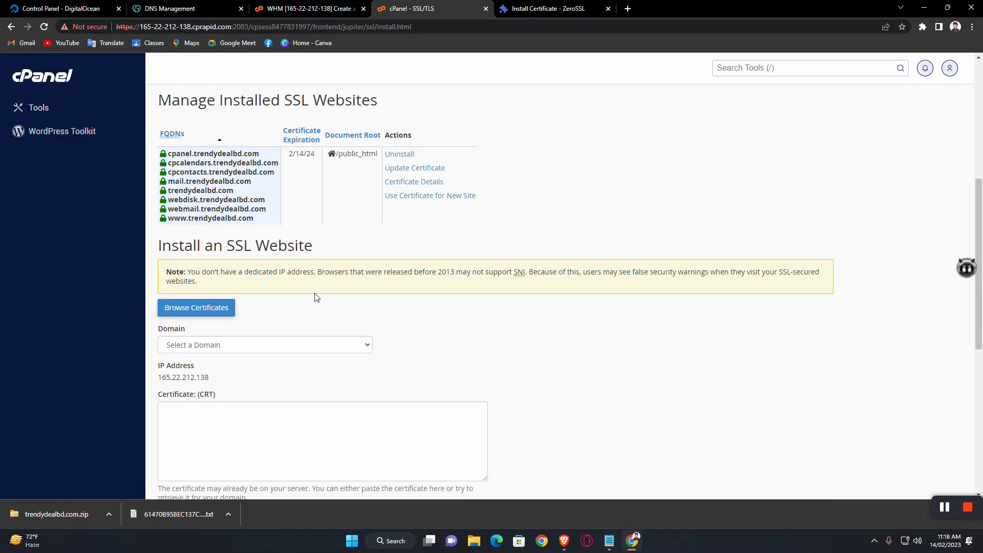
left_click(403, 155)
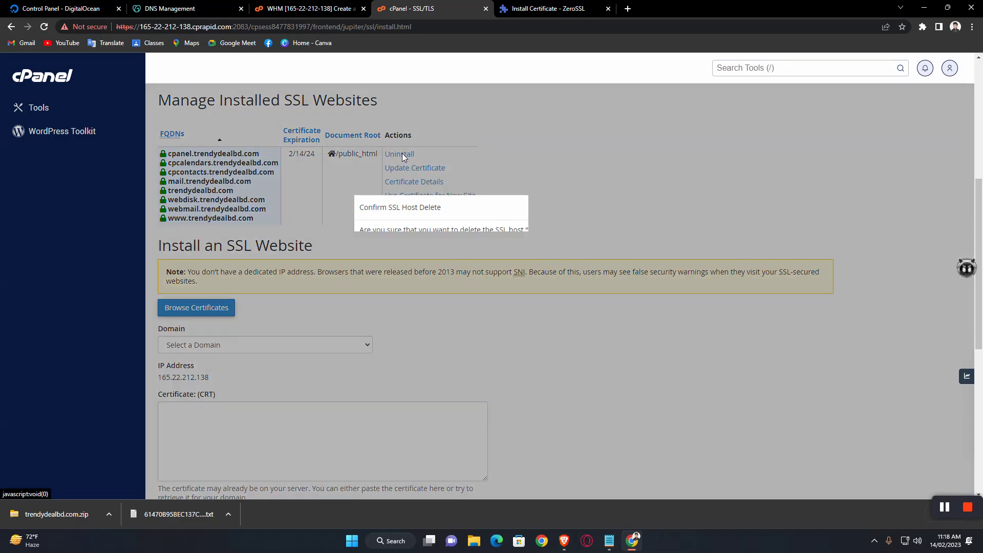
left_click(607, 303)
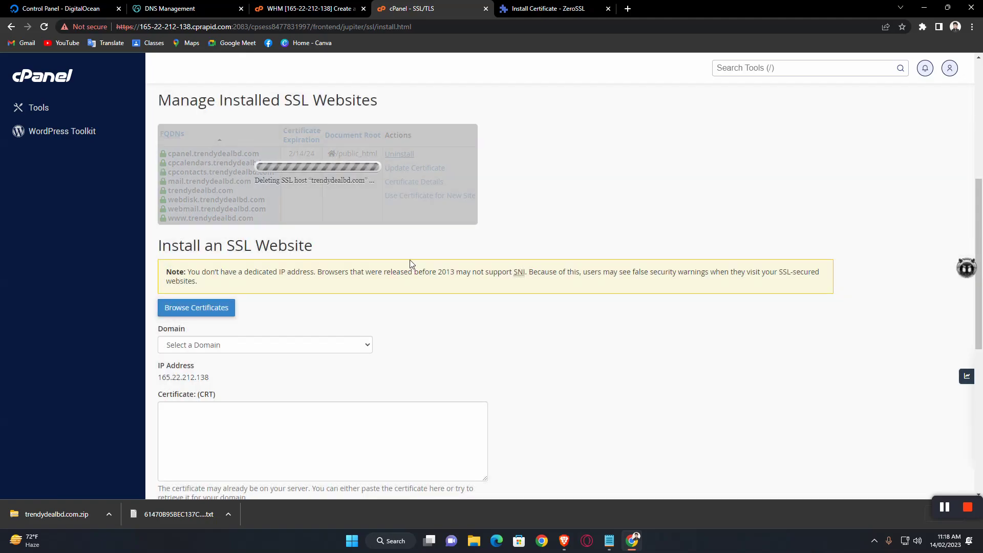
scroll(417, 253, "down", 3)
scroll(386, 224, "up", 2)
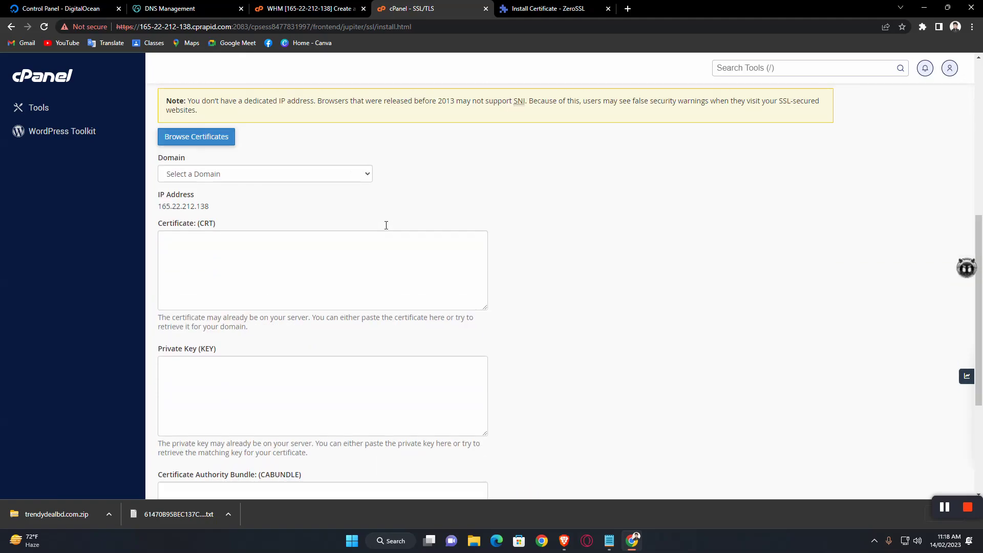
Step: Choose trendydealbd.com as the domain in the certificate install form
left_click(331, 180)
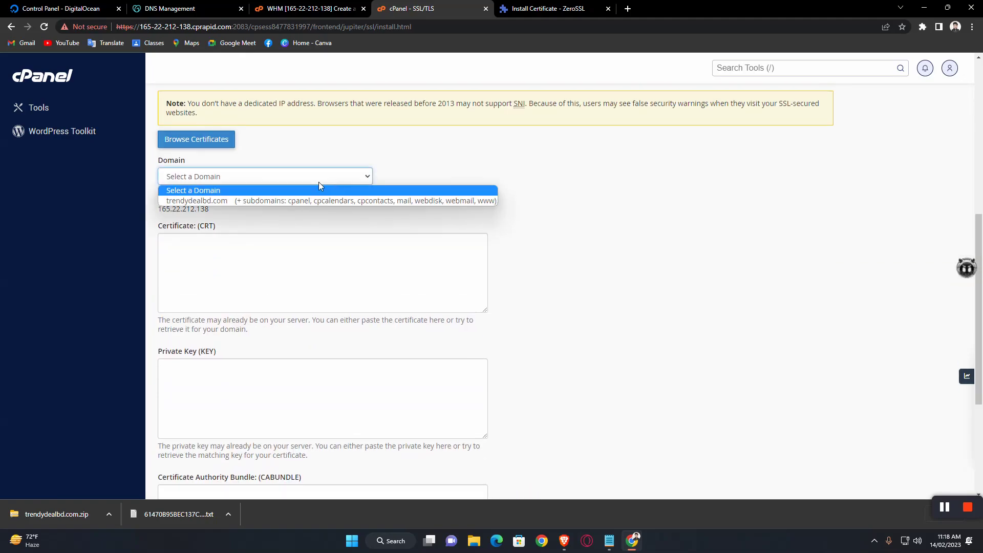
left_click(247, 201)
scroll(417, 208, "down", 2)
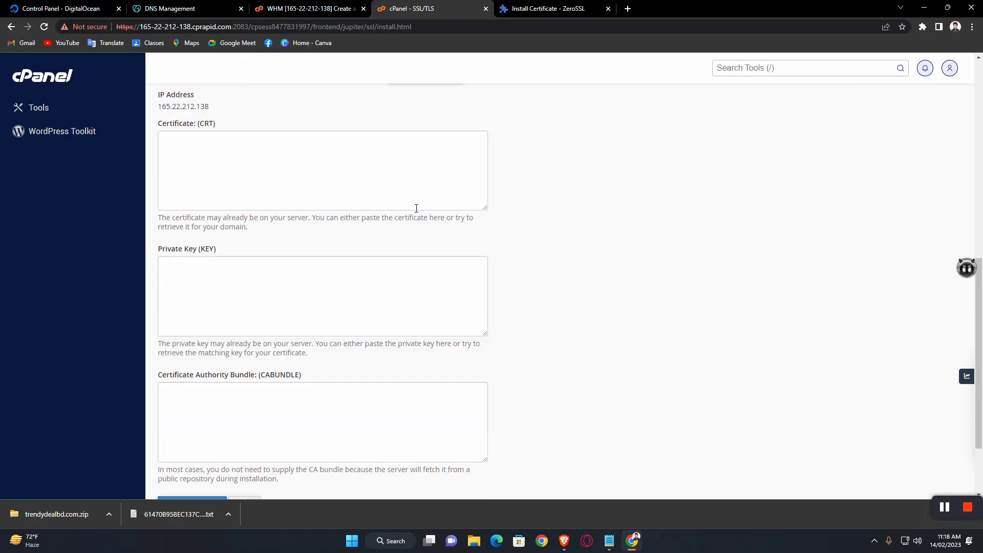
scroll(284, 316, "down", 2)
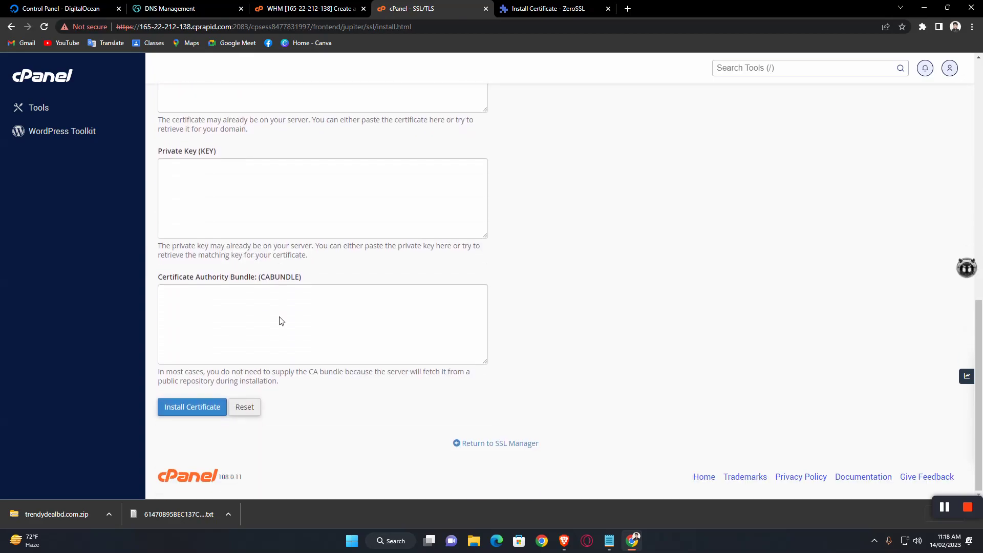
left_click(474, 540)
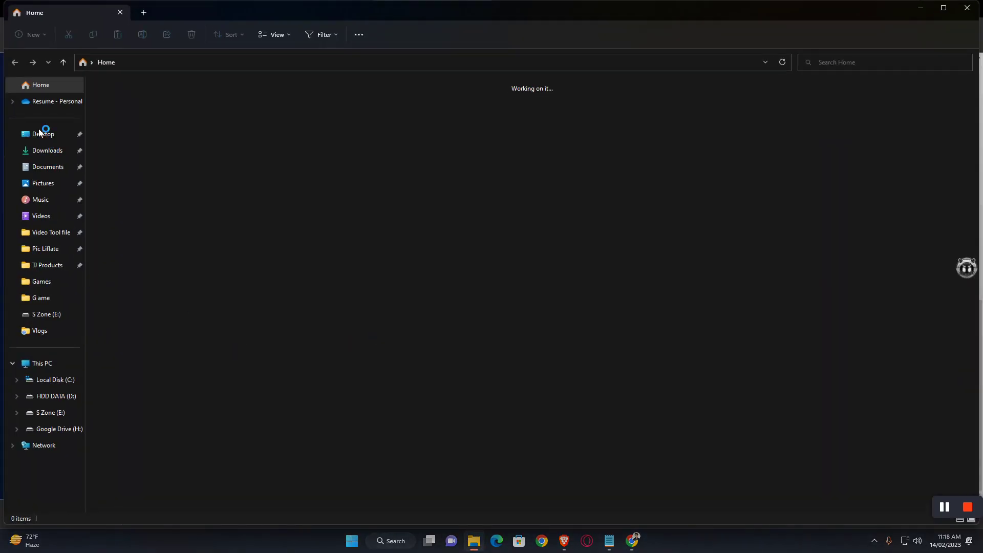
Step: In Downloads, make a zipped copy of the certificate archive named trendydealbd.com (2)
left_click(44, 152)
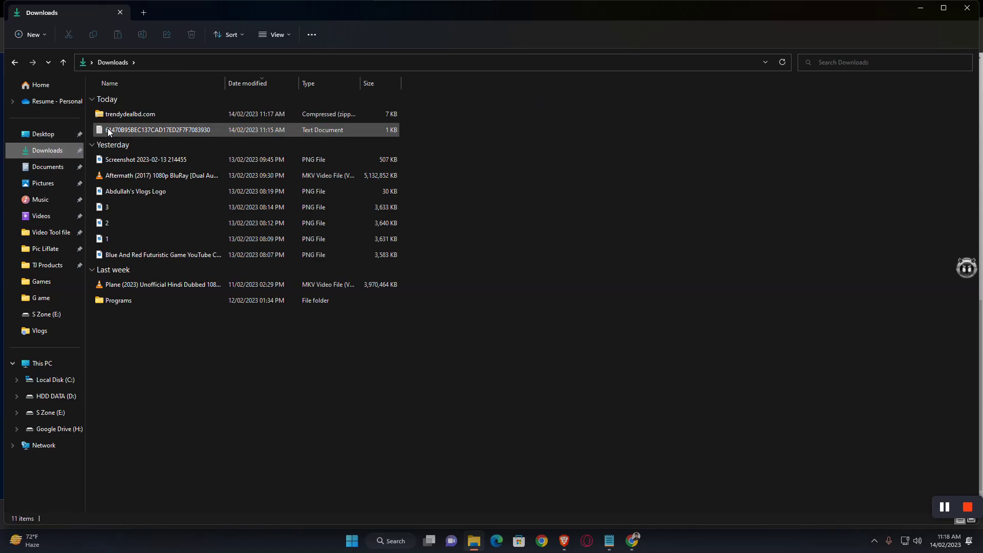
left_click(136, 113)
right_click(132, 114)
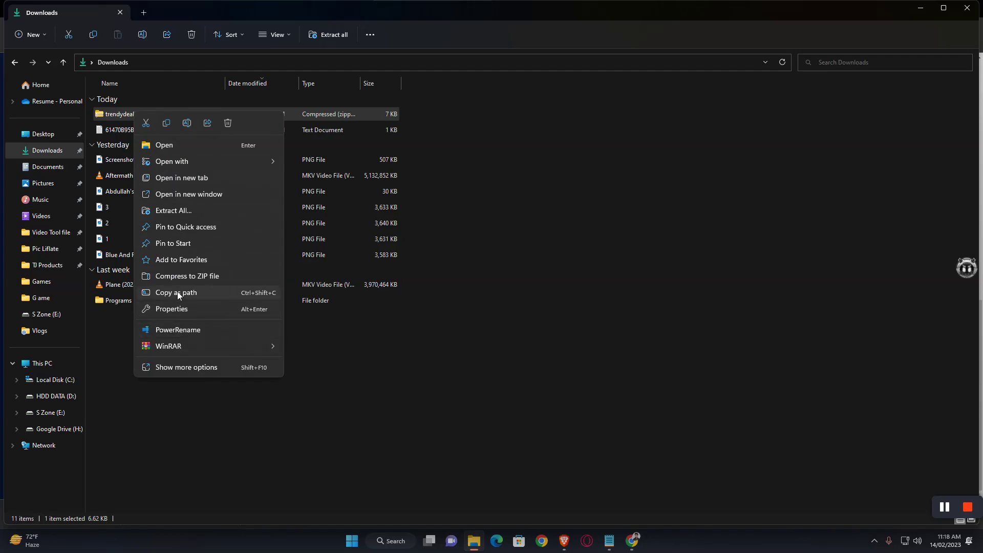
left_click(198, 275)
key("Return")
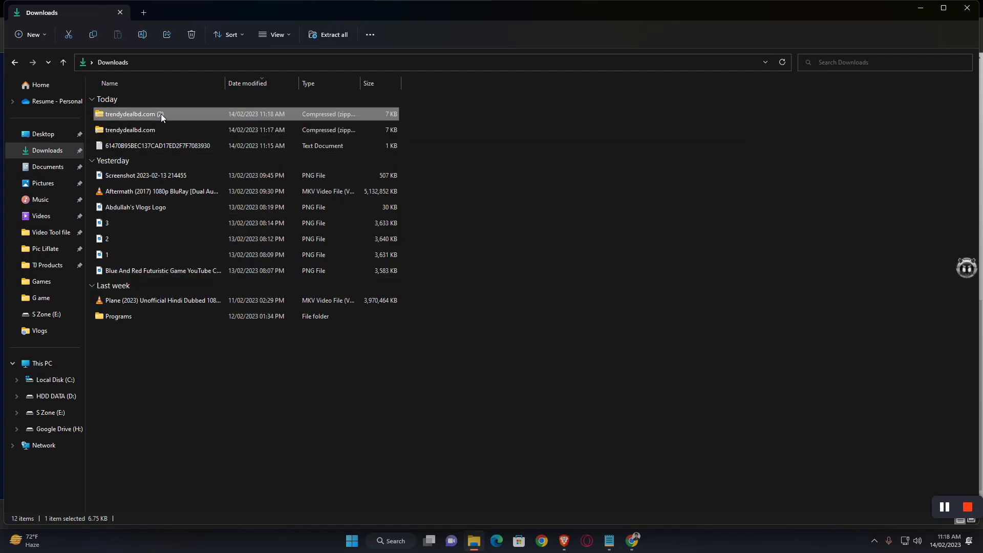
Step: Inspect the ca_bundle, certificate and private key files inside the trendydealbd.com (2) zip
double_click(161, 114)
left_click(162, 98)
double_click(161, 99)
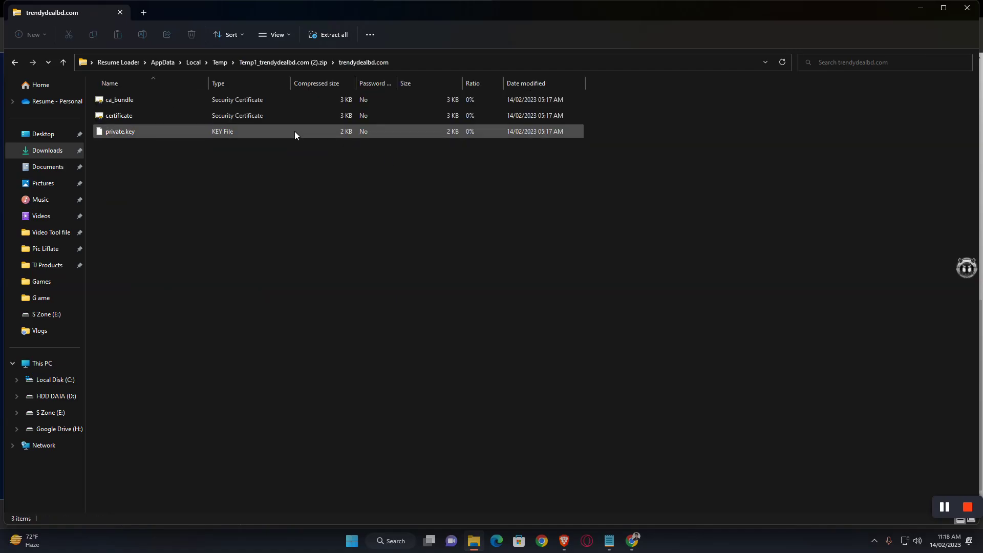
left_click_drag(108, 180, 161, 83)
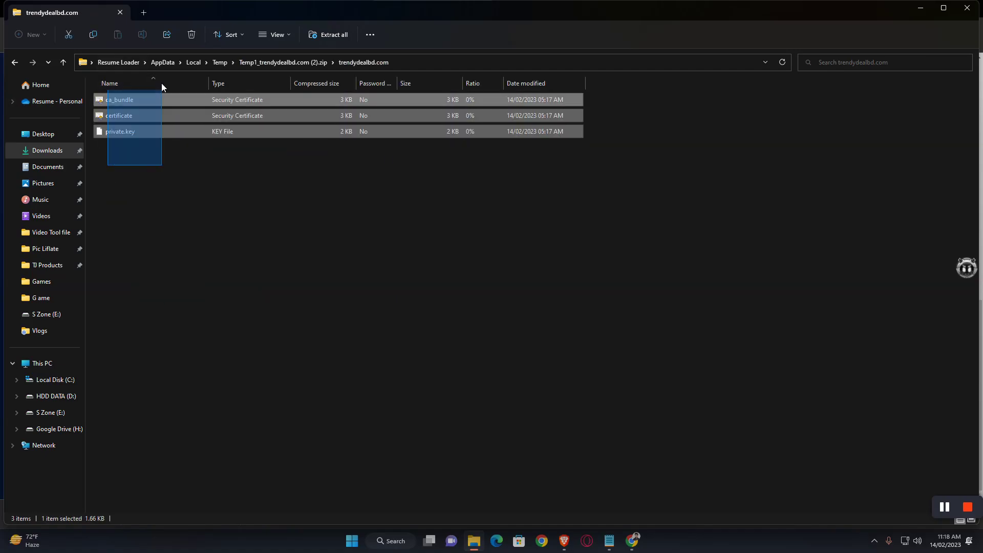
right_click(120, 105)
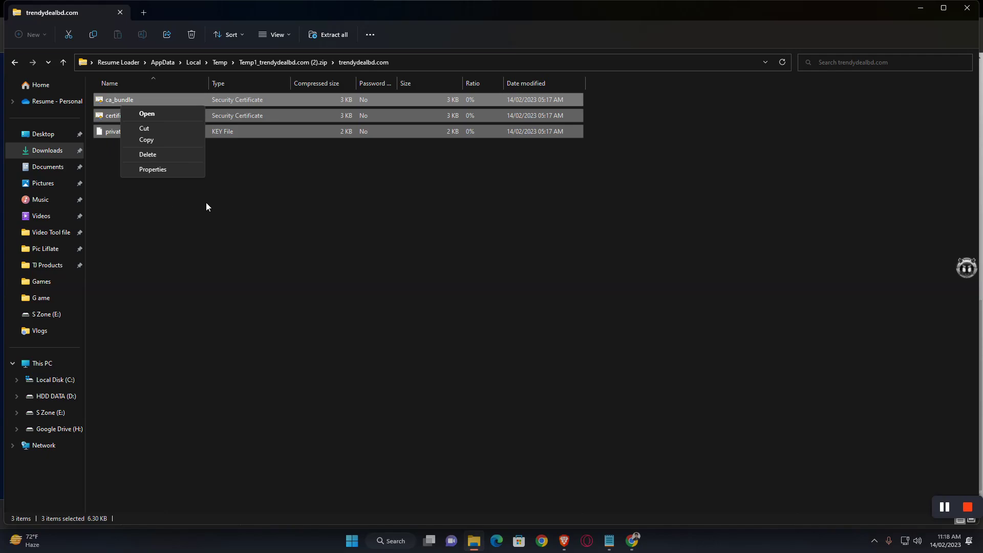
left_click(206, 207)
left_click(62, 62)
left_click(63, 62)
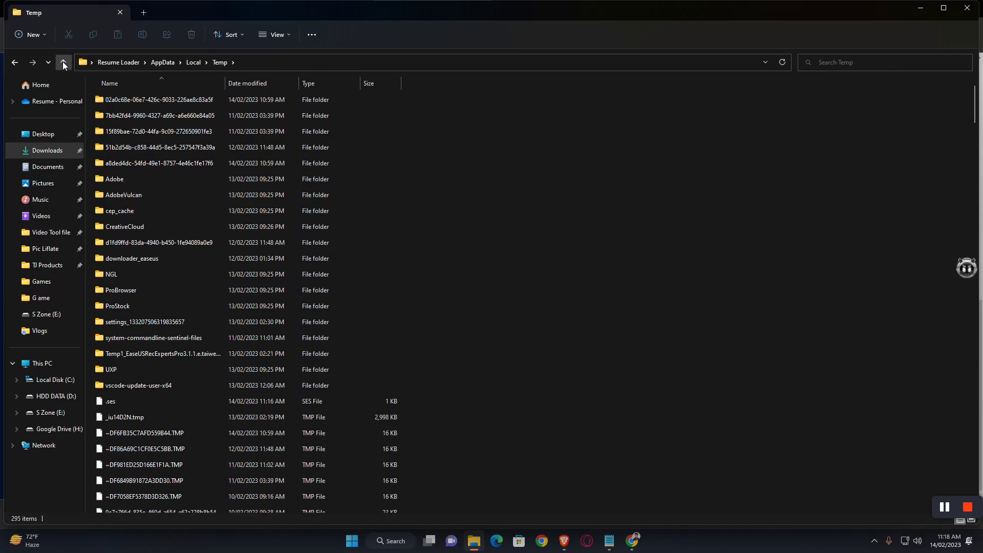
left_click(62, 62)
left_click(47, 150)
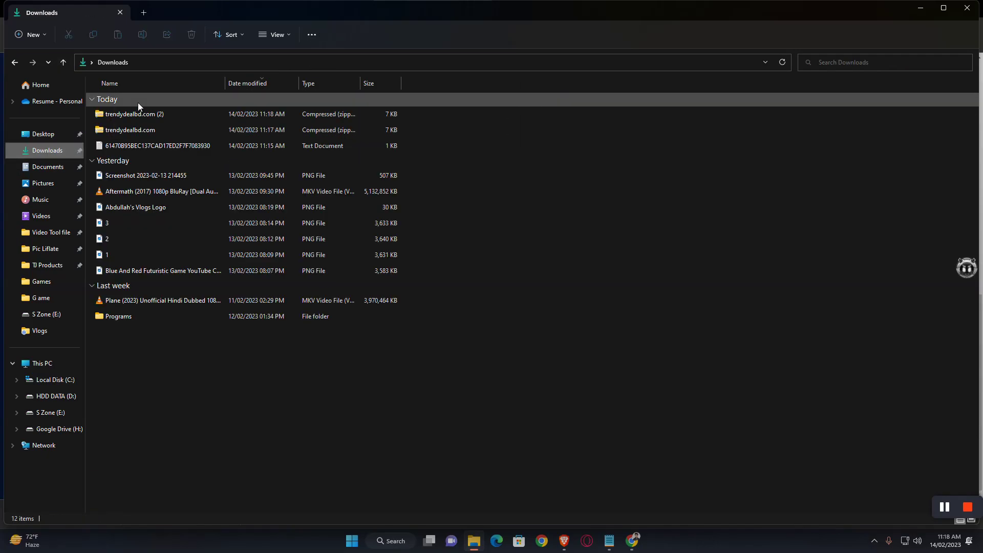
Step: Open the original trendydealbd.com zip with WinRAR archiver
right_click(127, 113)
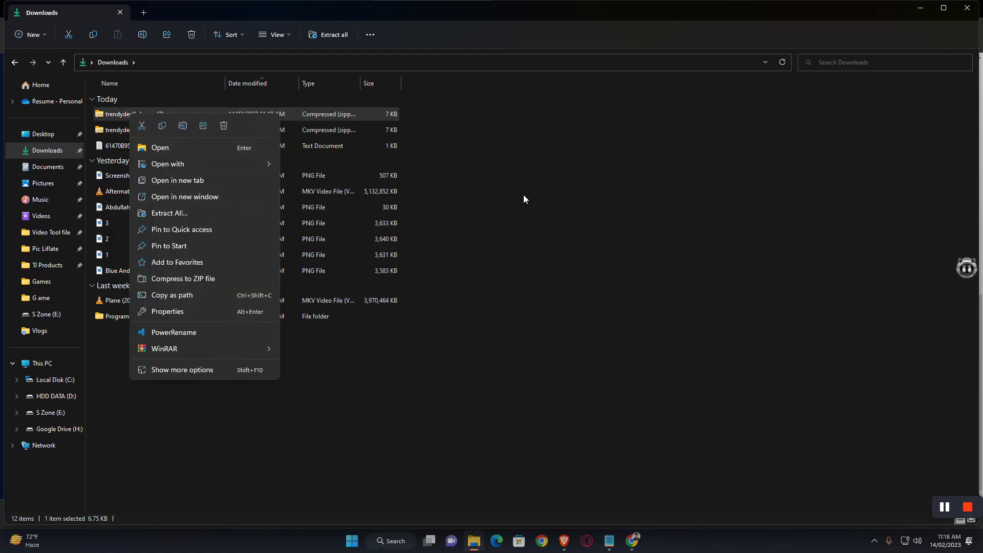
key("Escape")
right_click(132, 129)
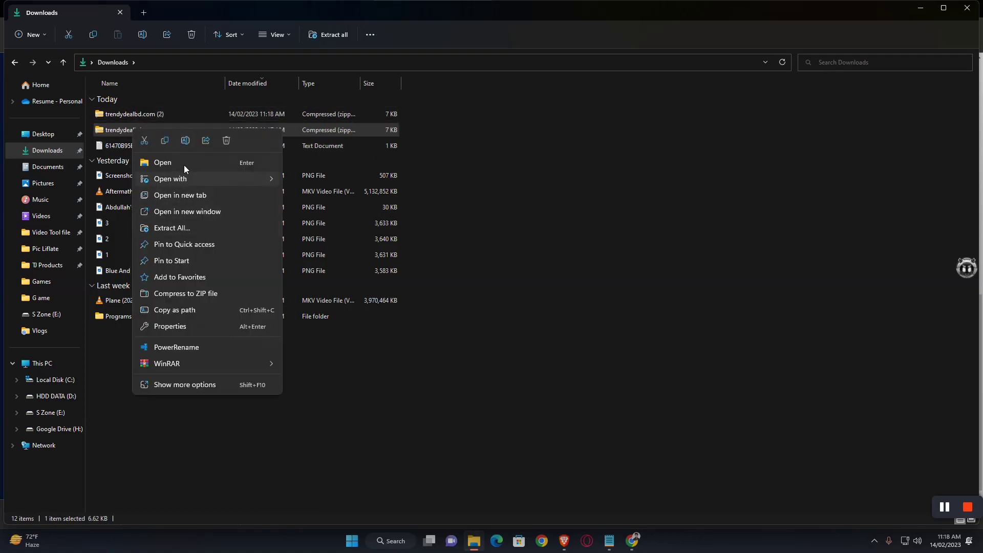
mouse_move(185, 179)
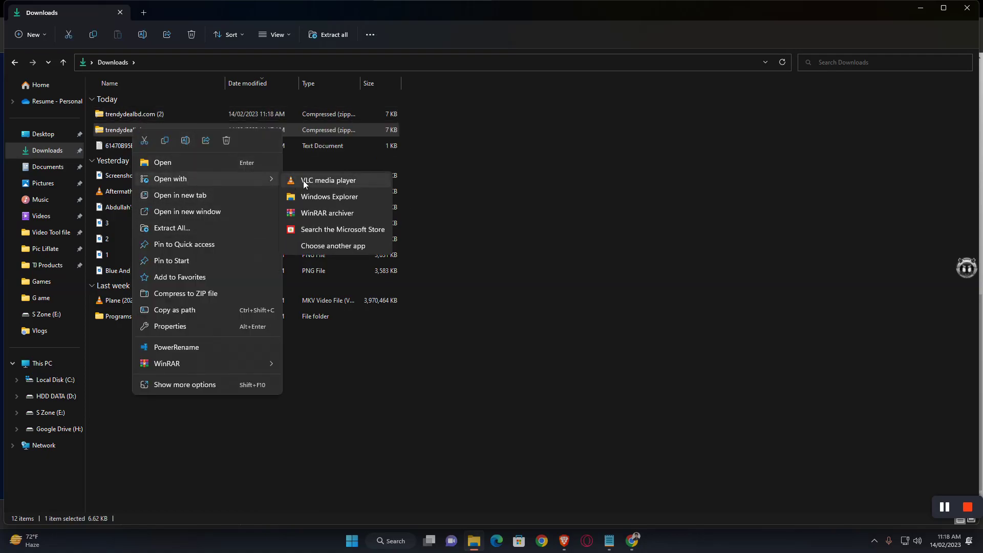
left_click(331, 212)
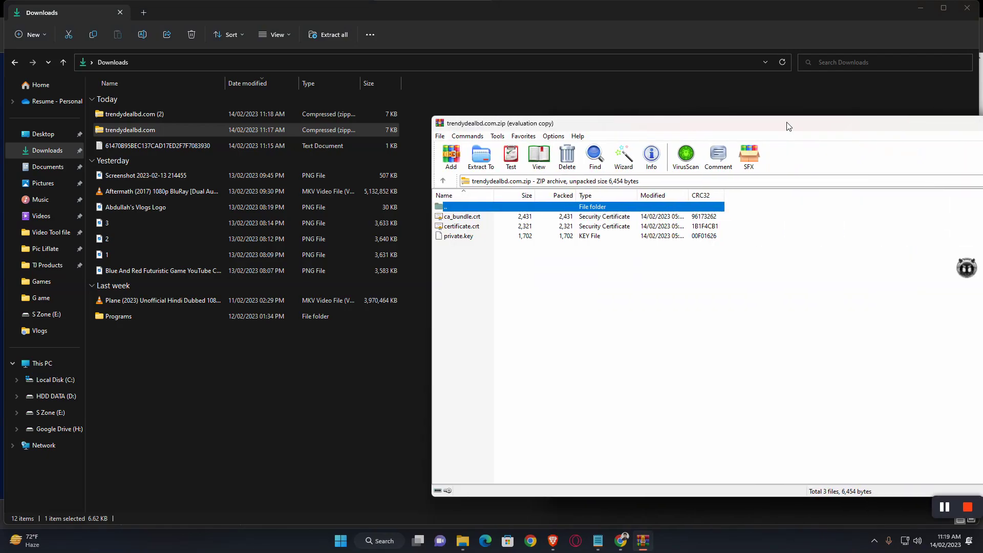
Step: Extract the zip into a new Downloads\trendydealbd.com folder and open it to show the three files
left_click_drag(980, 113, 692, 98)
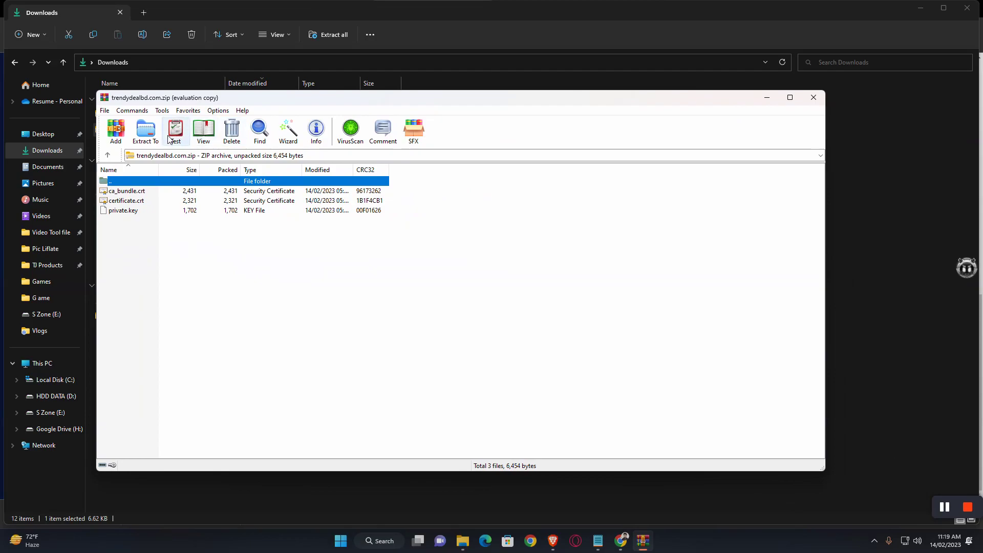
left_click(146, 131)
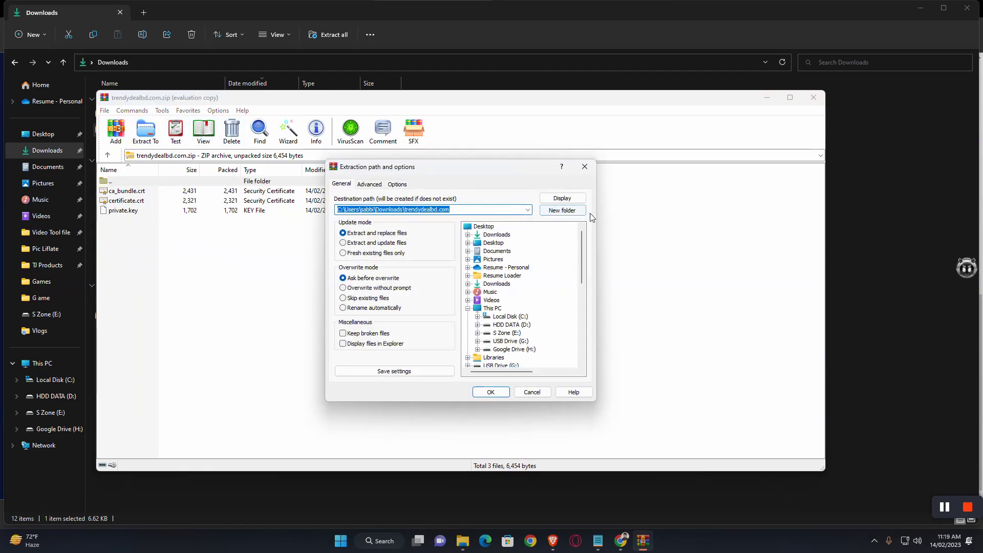
left_click(563, 211)
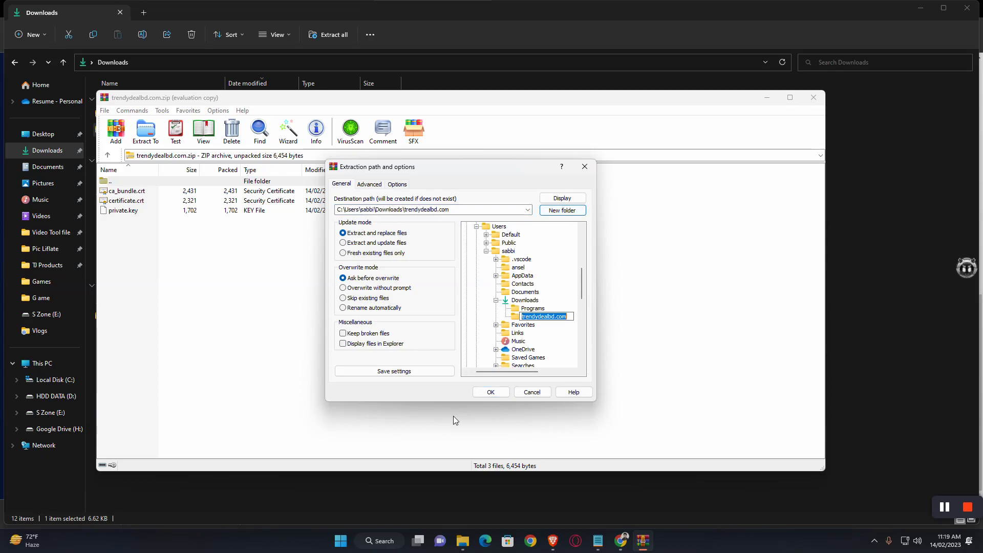
left_click(491, 392)
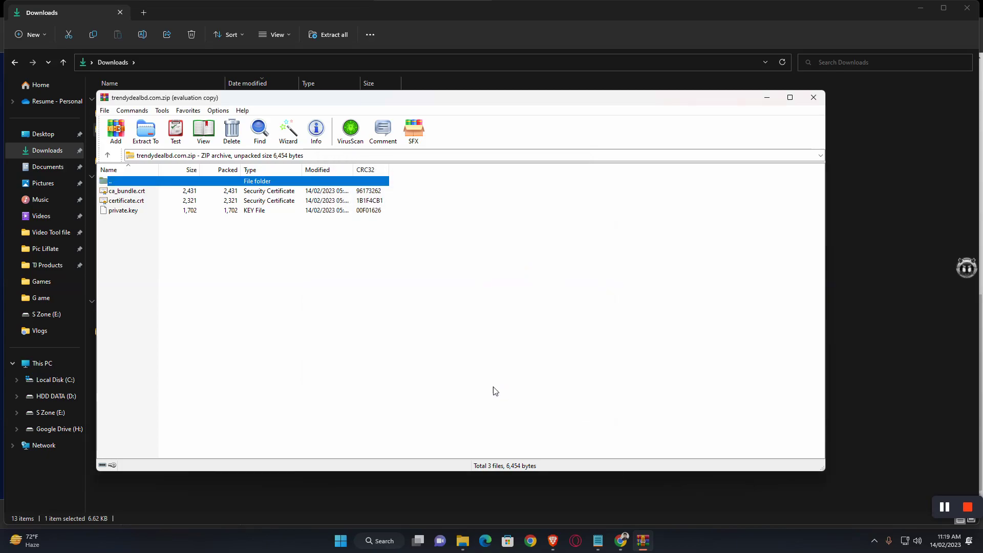
left_click(813, 97)
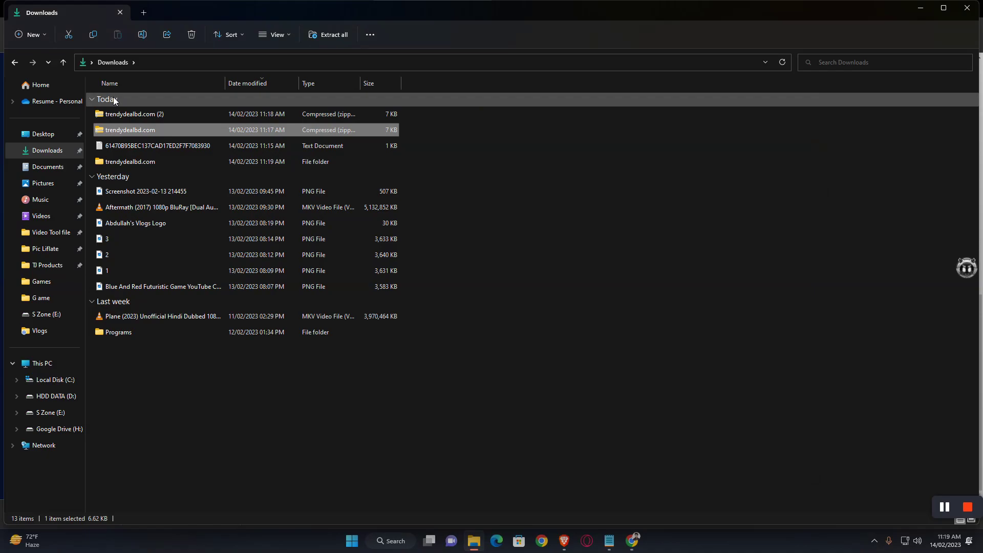
double_click(134, 162)
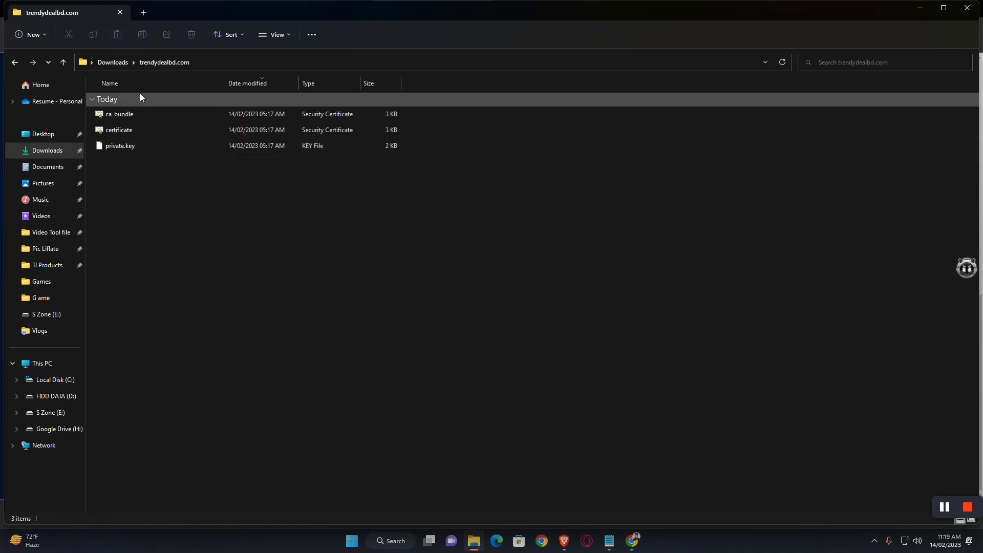
left_click(351, 541)
Step: Launch Visual Studio Code by searching 'vs' in the app launcher
left_click(454, 177)
type("vs")
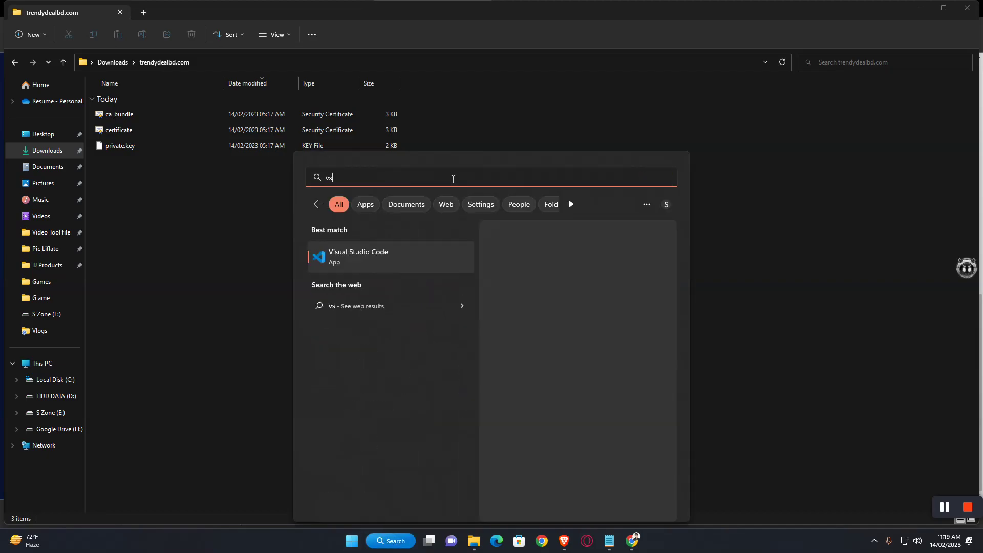
left_click(382, 259)
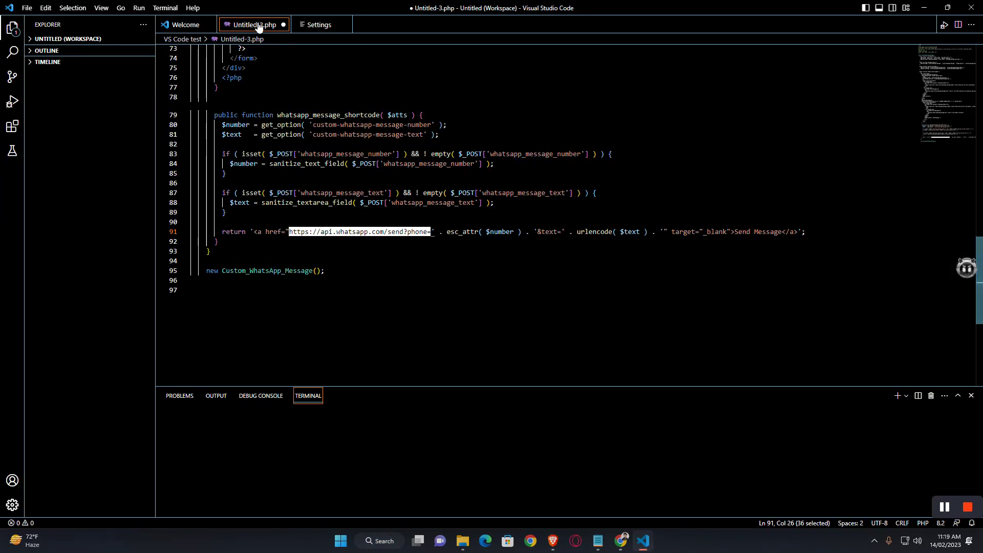
left_click(28, 7)
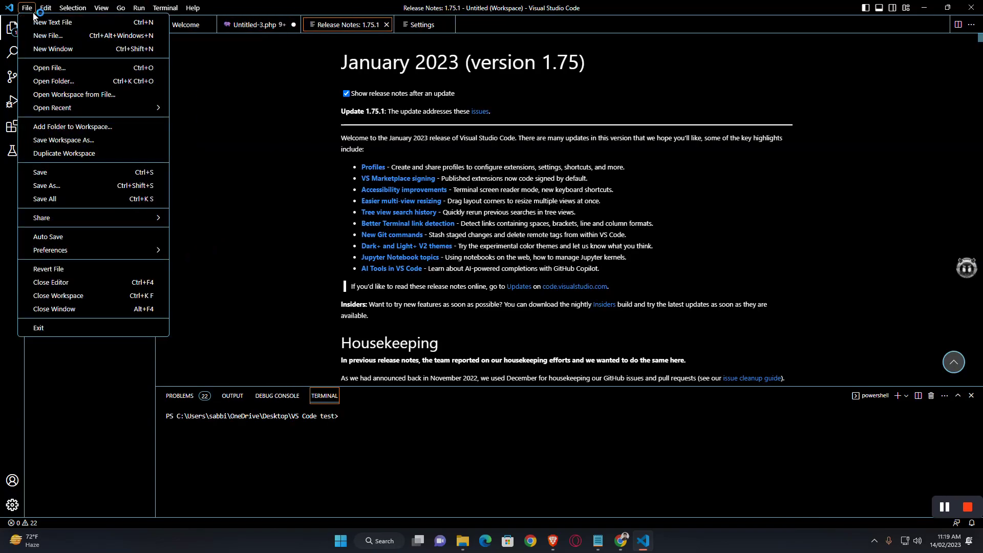
left_click(50, 37)
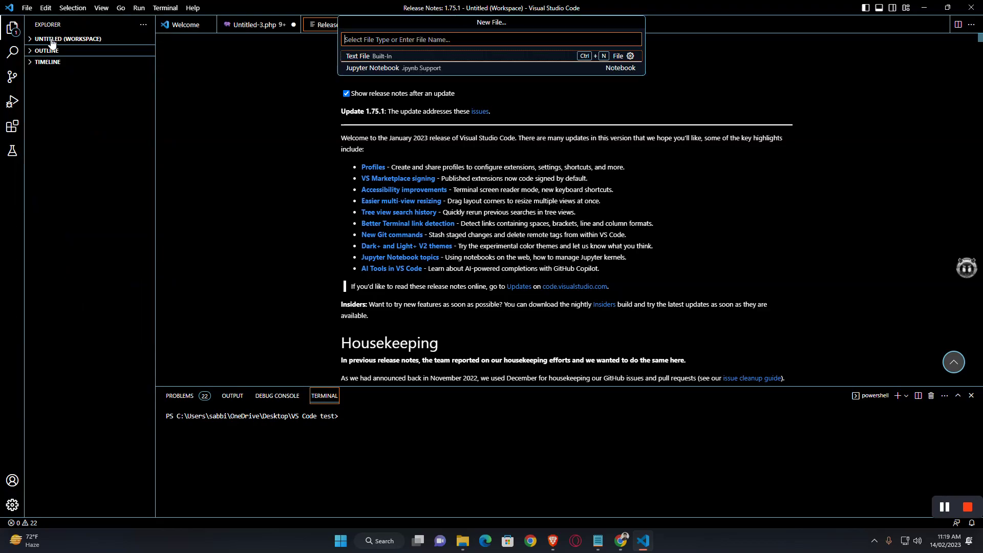
Step: Open the Downloads\trendydealbd.com folder in VS Code without saving a workspace file
left_click(27, 7)
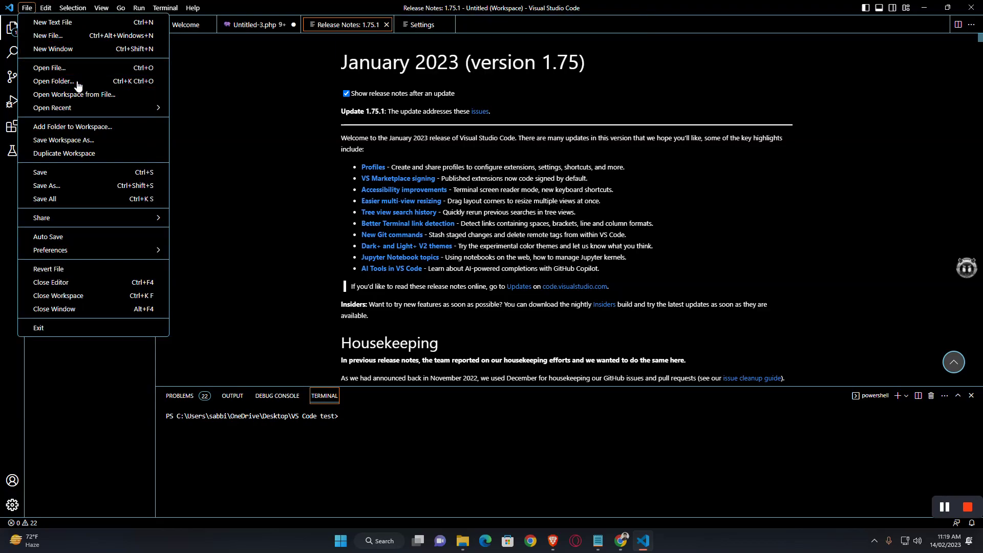
left_click(77, 83)
left_click(41, 117)
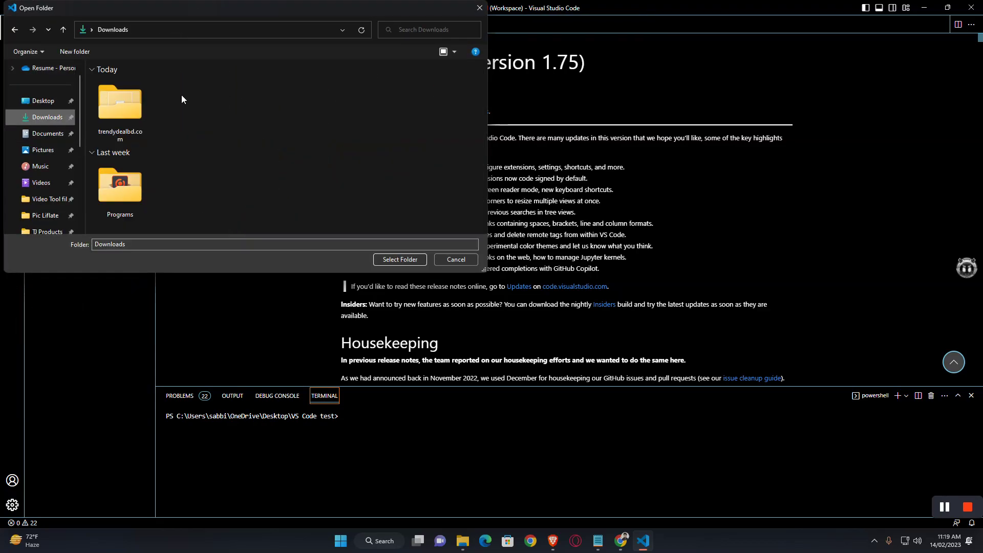
double_click(126, 112)
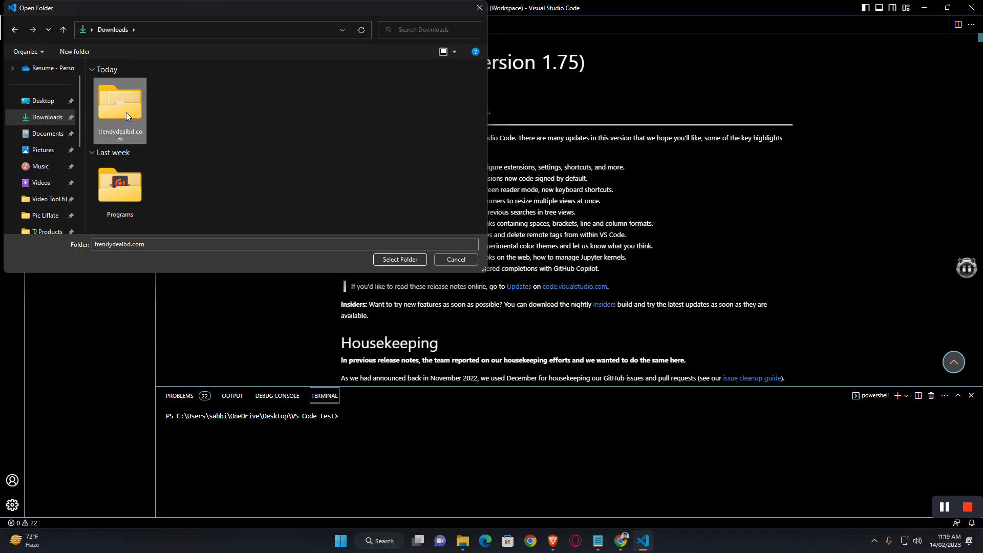
left_click(400, 259)
left_click(474, 285)
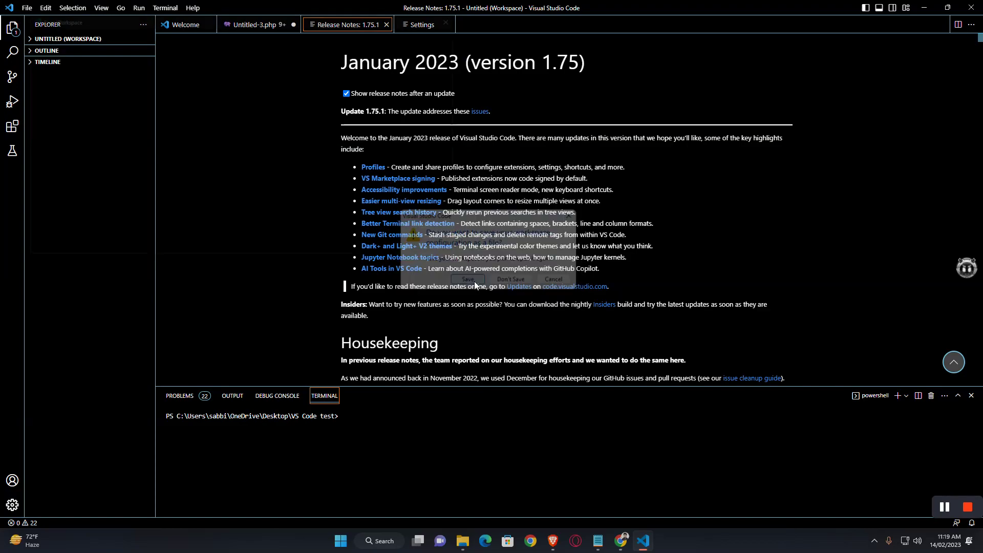
left_click(465, 260)
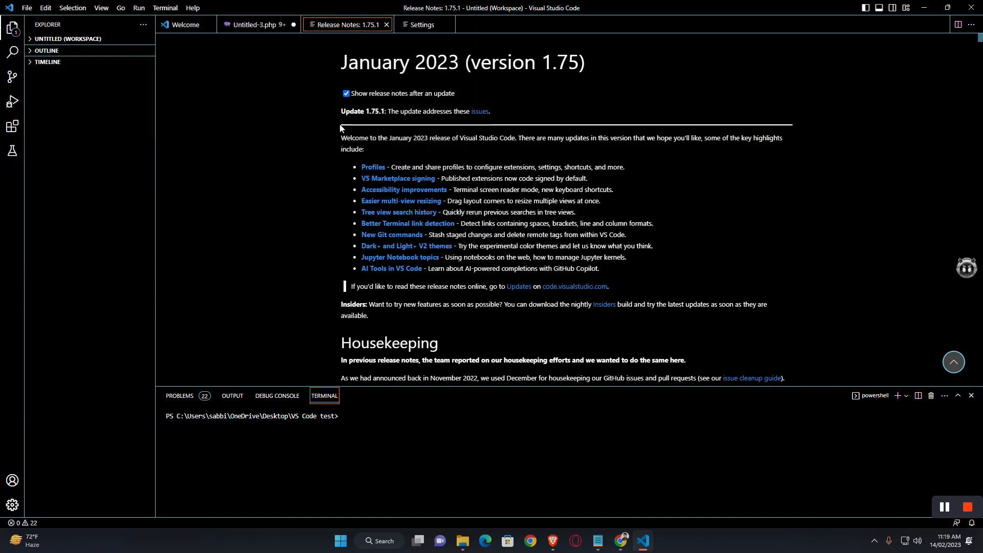
Step: Close the release notes and discard Untitled-3.php without saving
left_click(386, 25)
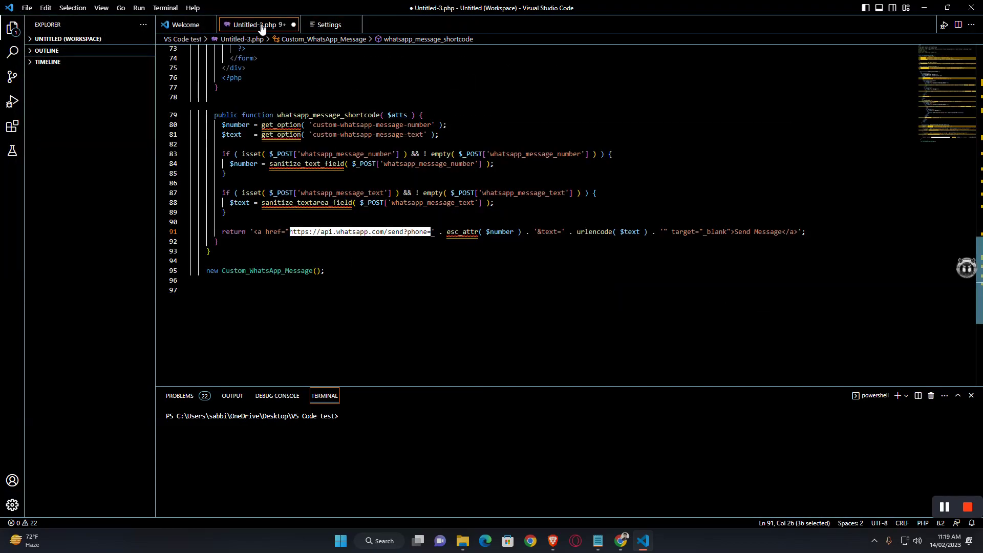
left_click(294, 26)
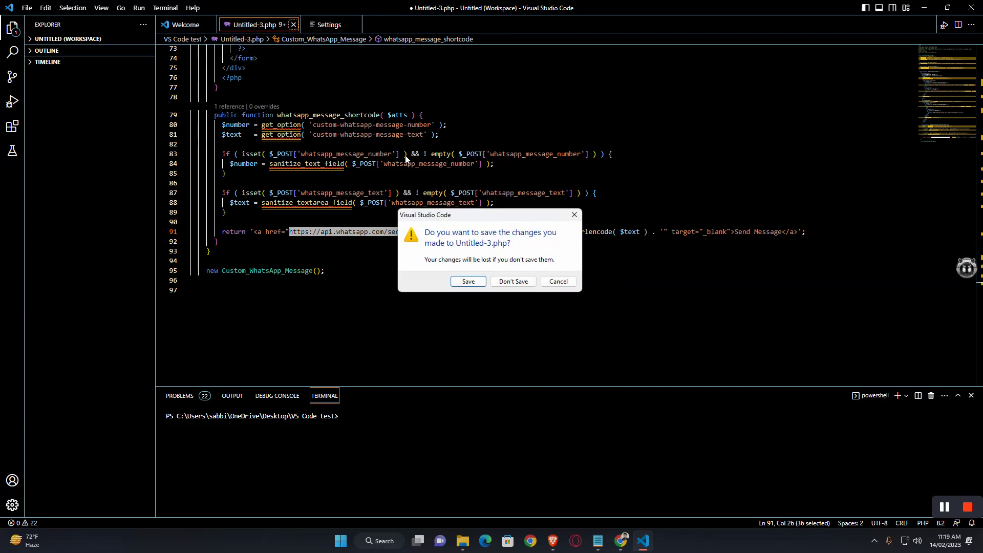
left_click(514, 284)
Step: Open ca_bundle.crt, certificate.crt and private.key from Downloads\trendydealbd.com, remembering the trust decision
left_click(271, 25)
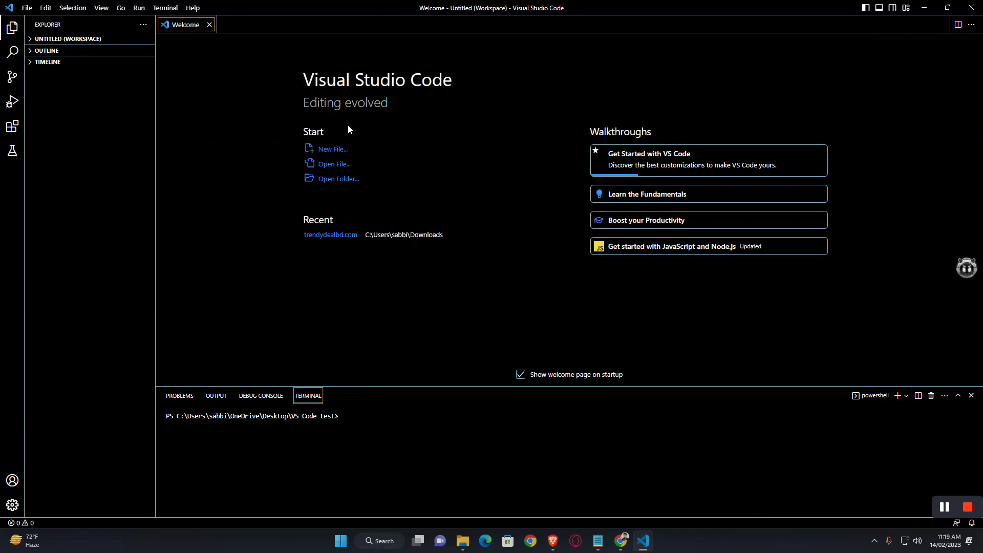
left_click(27, 7)
left_click(51, 68)
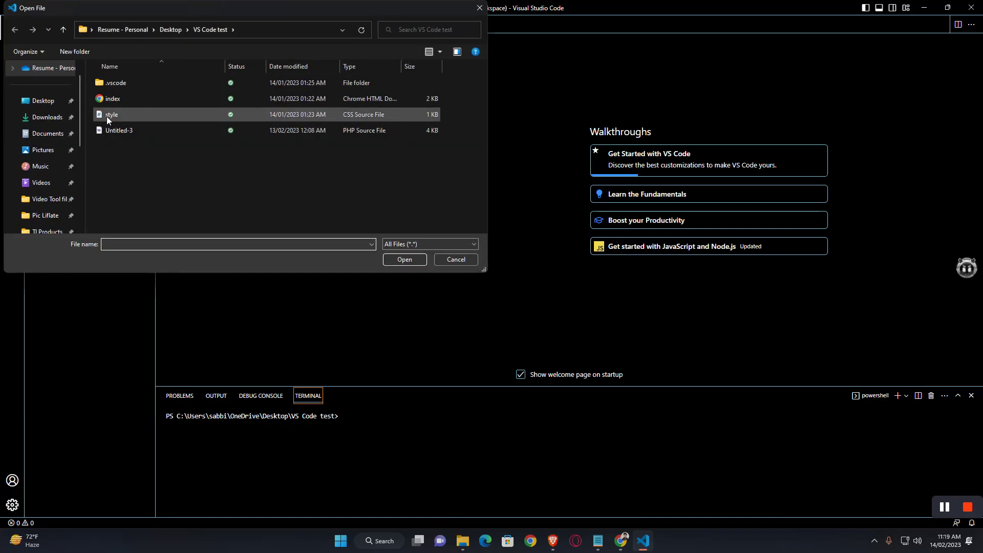
left_click(62, 29)
left_click(47, 116)
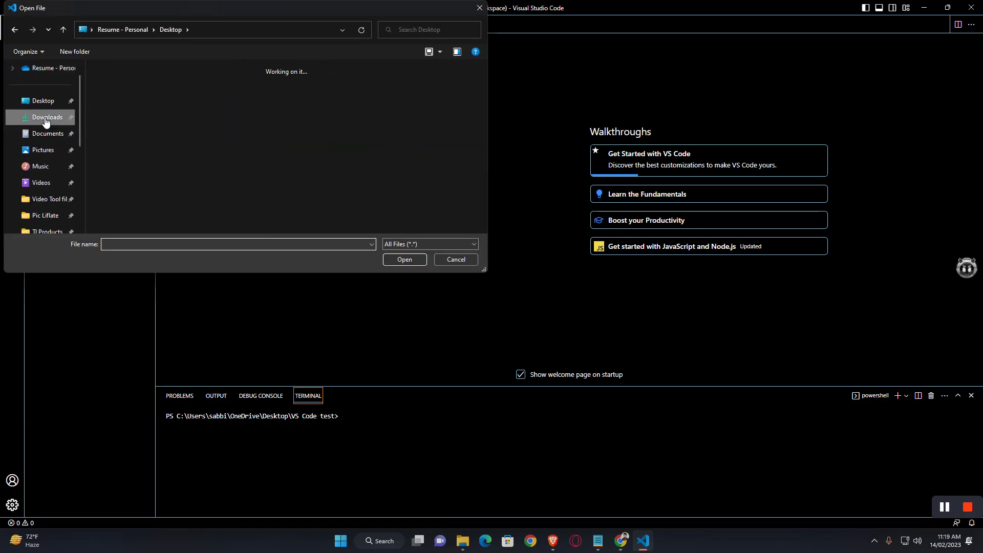
left_click(299, 111)
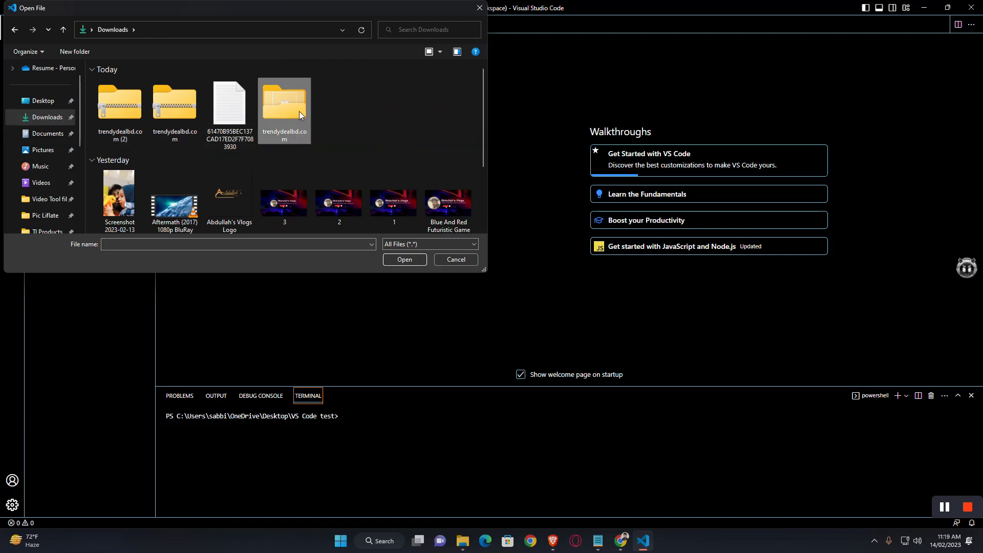
left_click(402, 260)
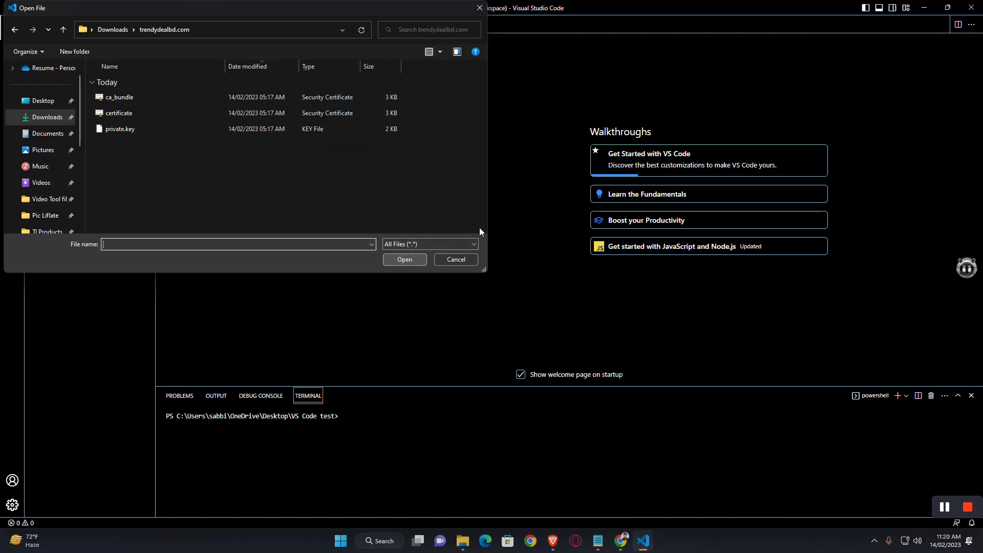
left_click_drag(318, 199, 231, 91)
left_click(420, 259)
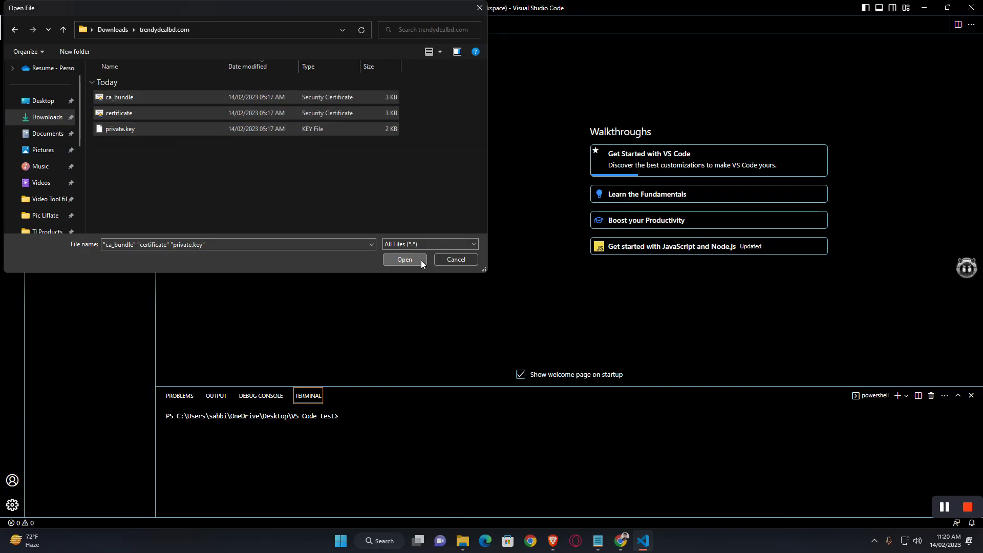
left_click(409, 301)
left_click(472, 326)
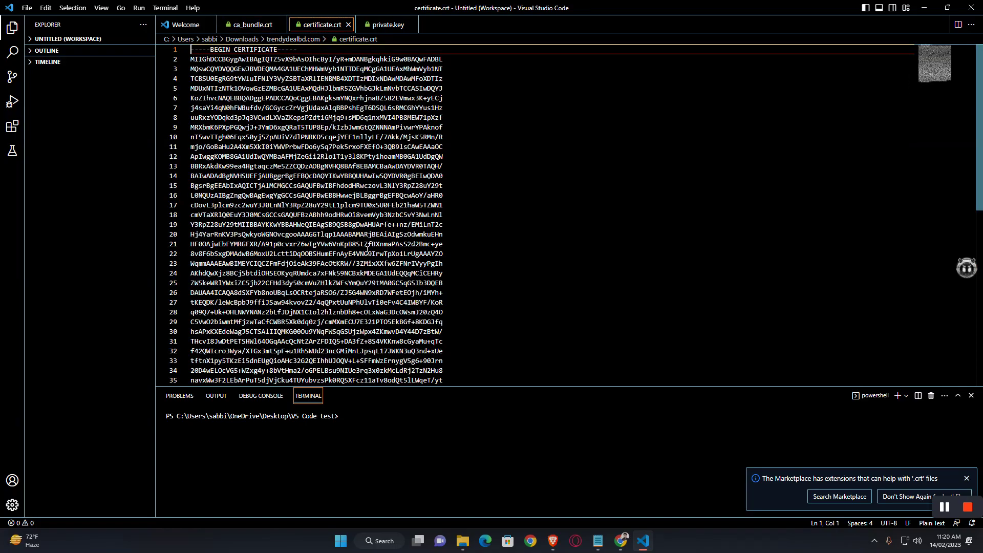
Step: Paste the full certificate.crt text into cPanel's Certificate (CRT) field
key("ctrl+a")
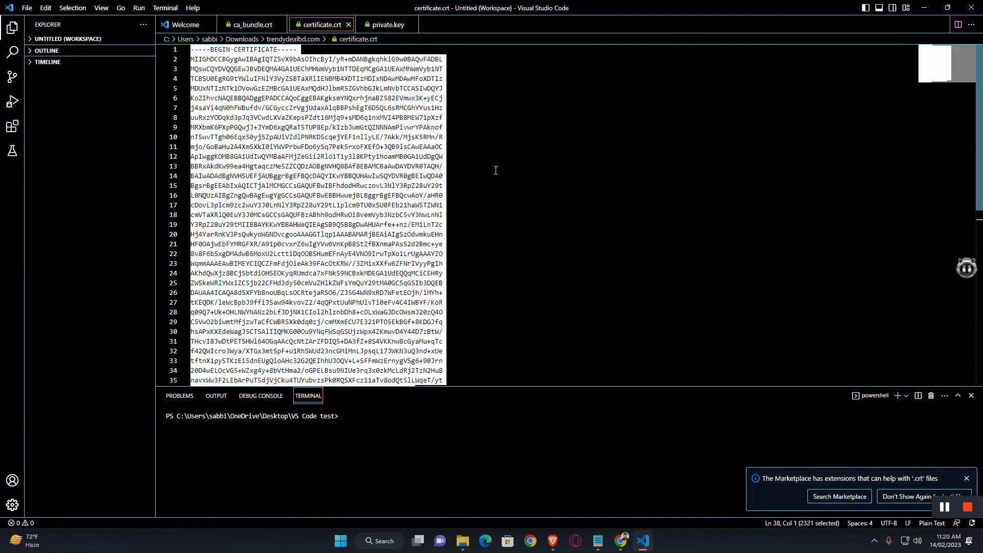
left_click(622, 541)
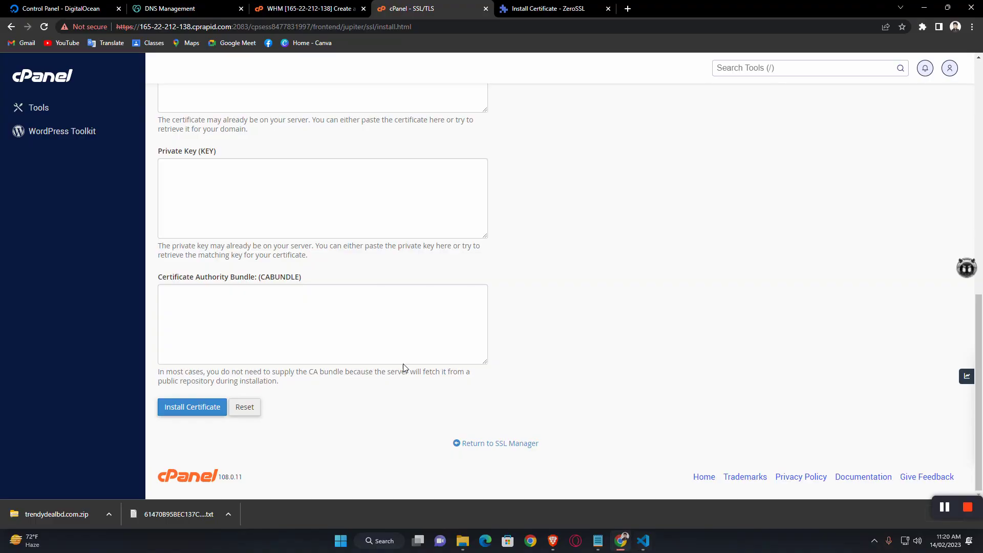
scroll(263, 187, "up", 4)
left_click(226, 210)
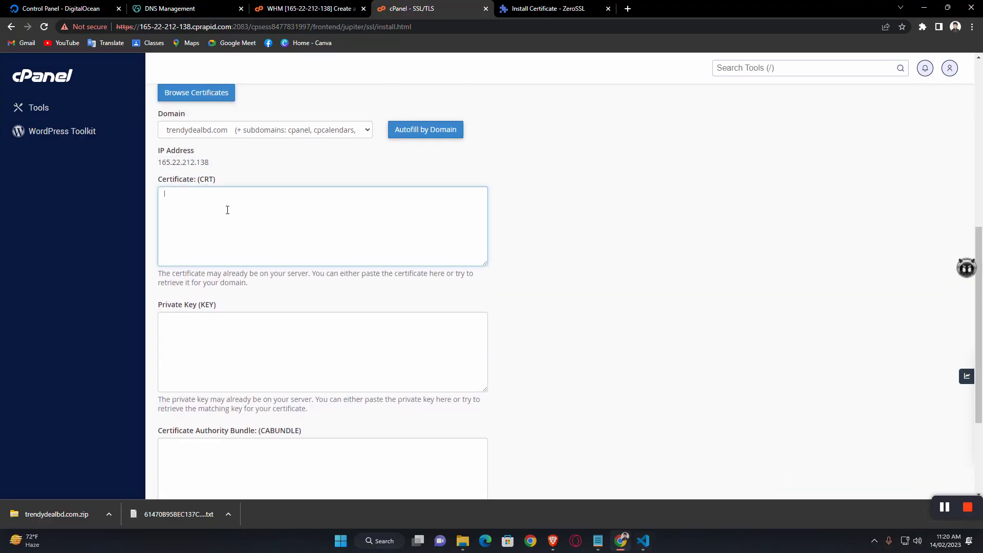
key("ctrl+v")
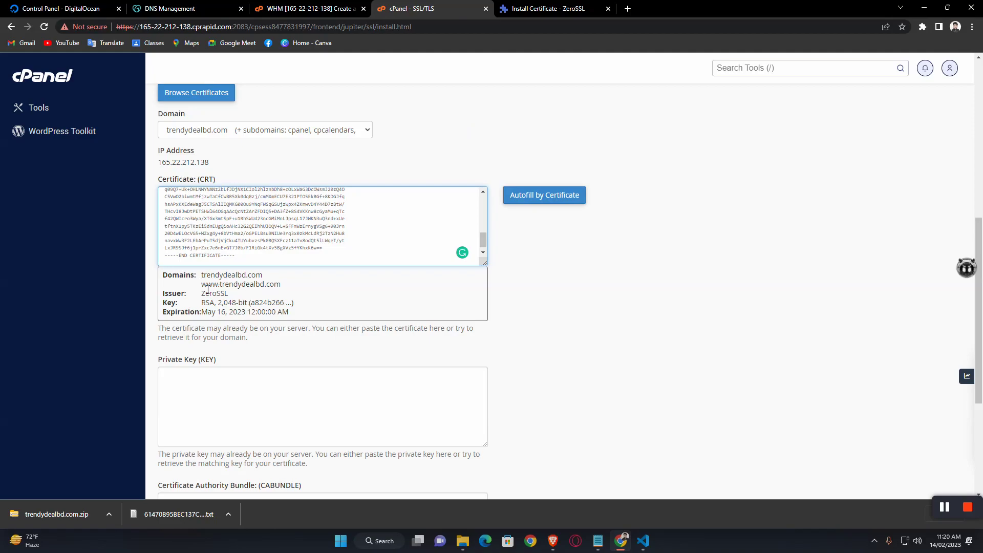
scroll(318, 317, "down", 1)
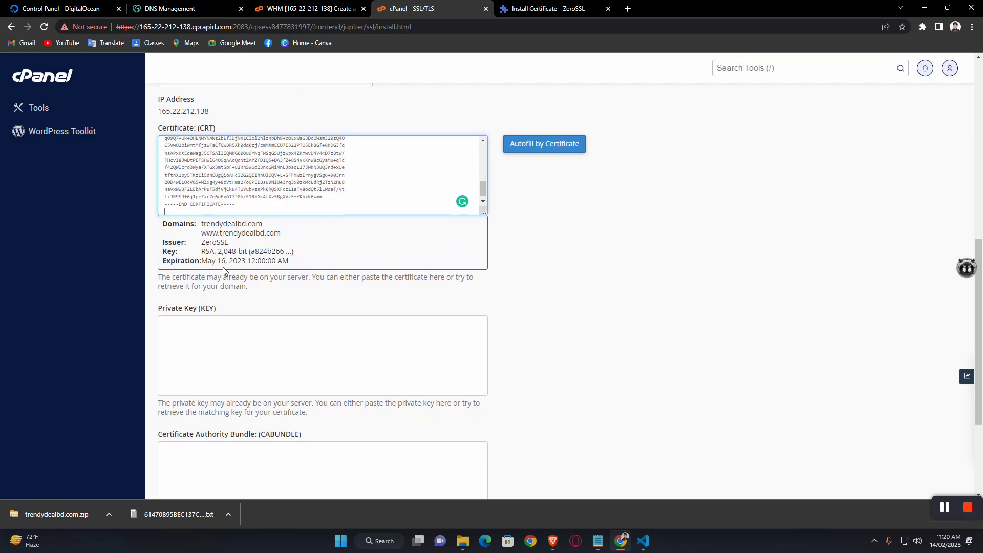
scroll(342, 262, "down", 3)
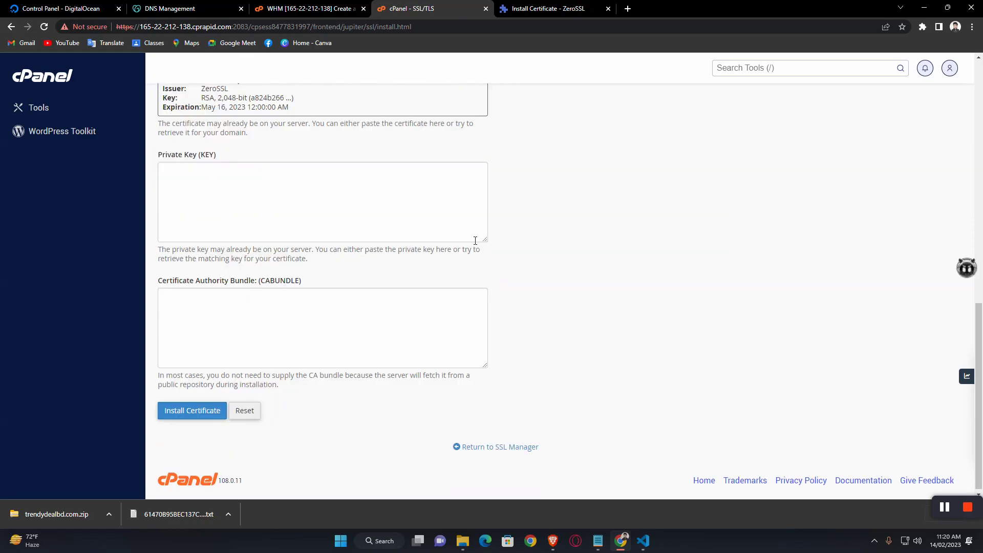
Step: Paste the full private.key contents into the Private Key field
left_click(643, 541)
left_click(388, 24)
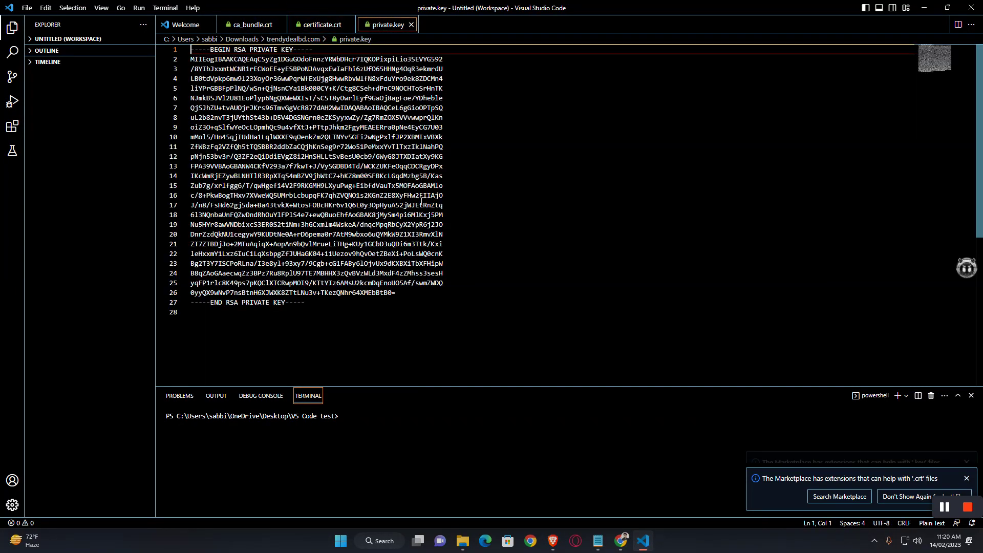
key("ctrl+a")
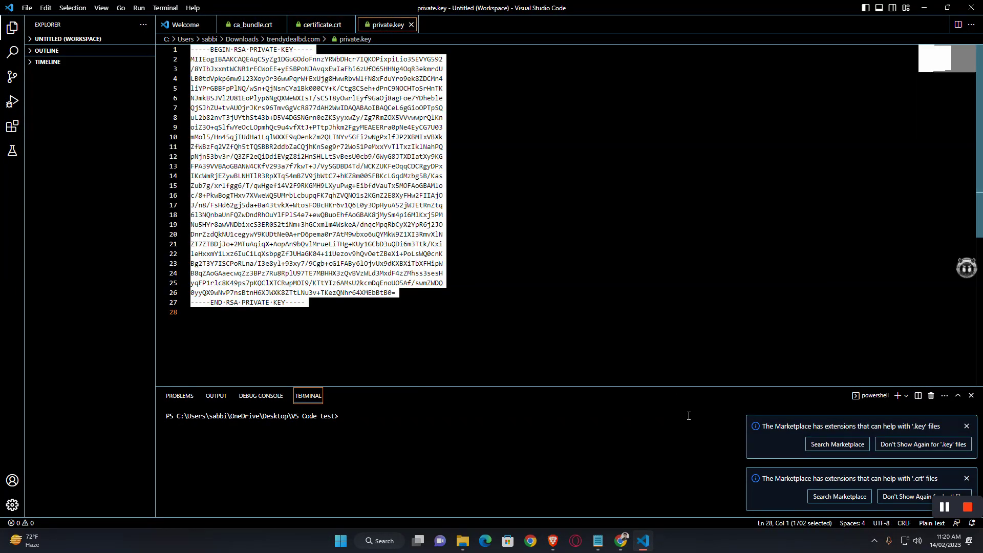
left_click(620, 541)
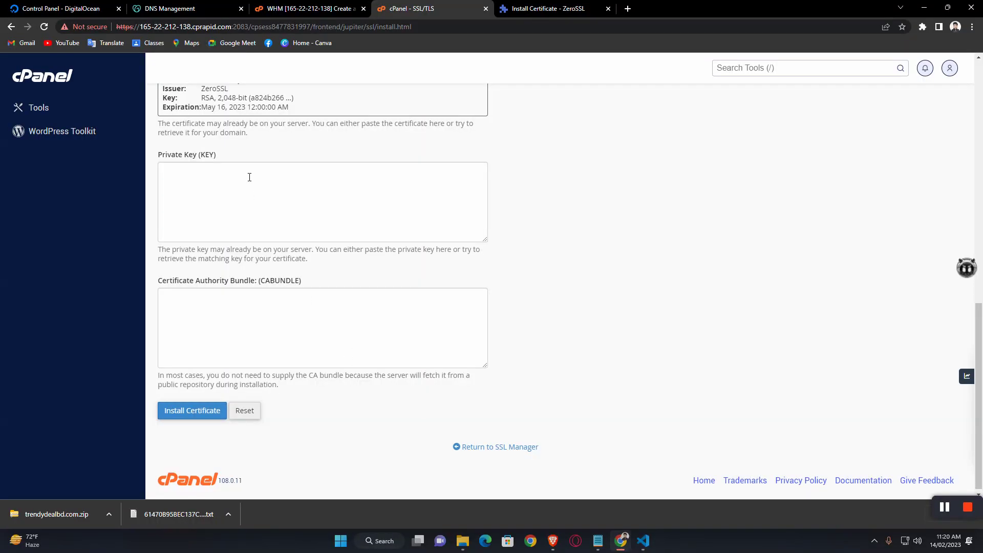
left_click(249, 177)
key("ctrl+v")
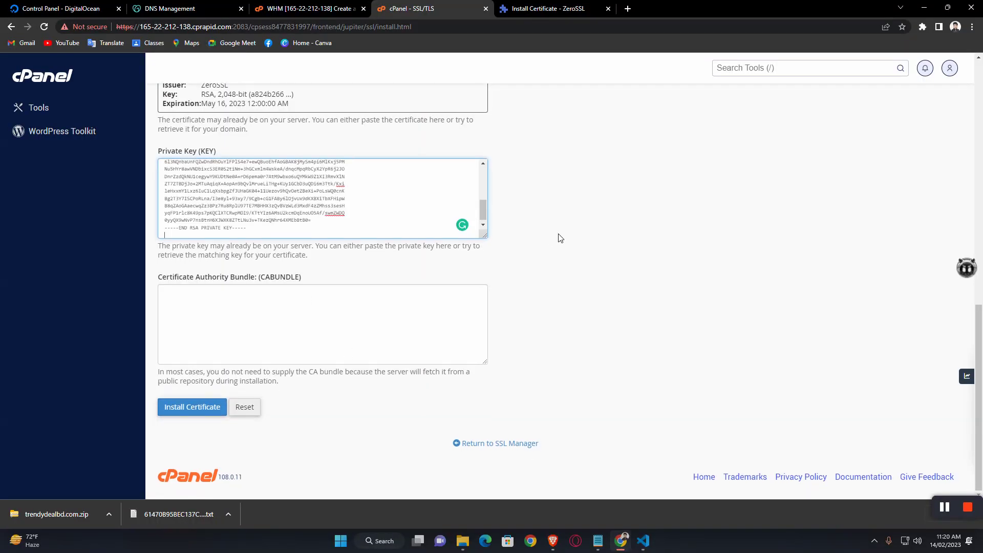
Step: Paste the full ca_bundle.crt contents into the CA Bundle field
left_click(644, 542)
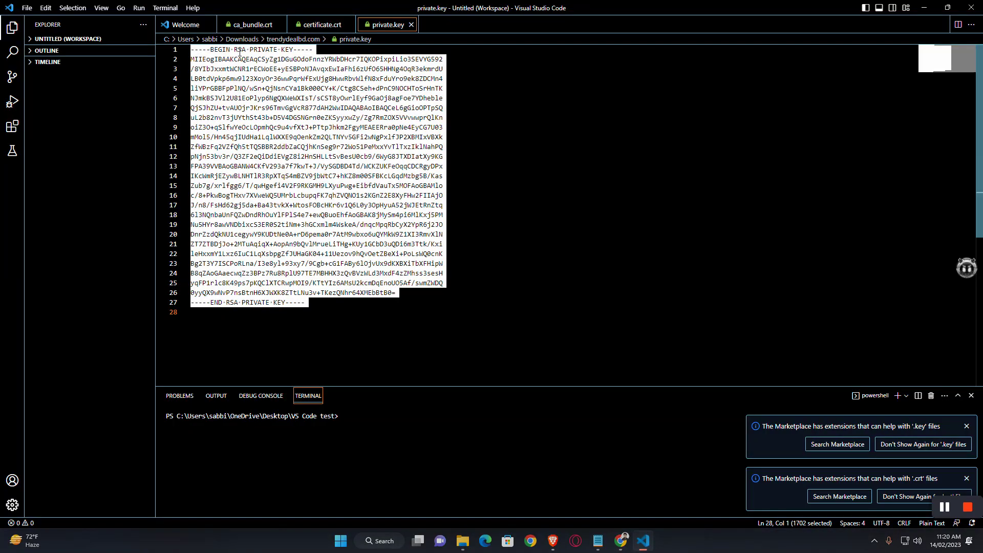
left_click(251, 24)
key("ctrl+a")
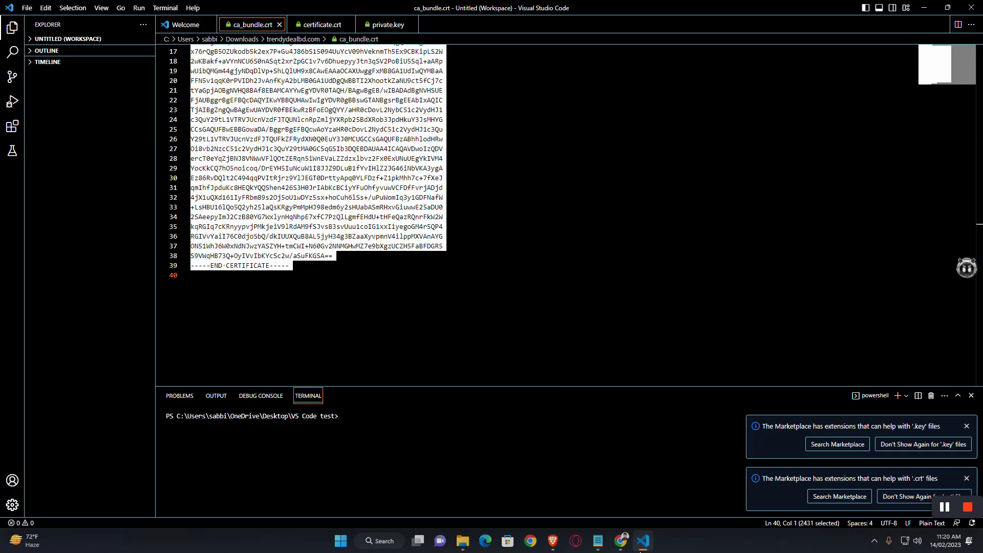
left_click(621, 540)
left_click(240, 316)
key("ctrl+v")
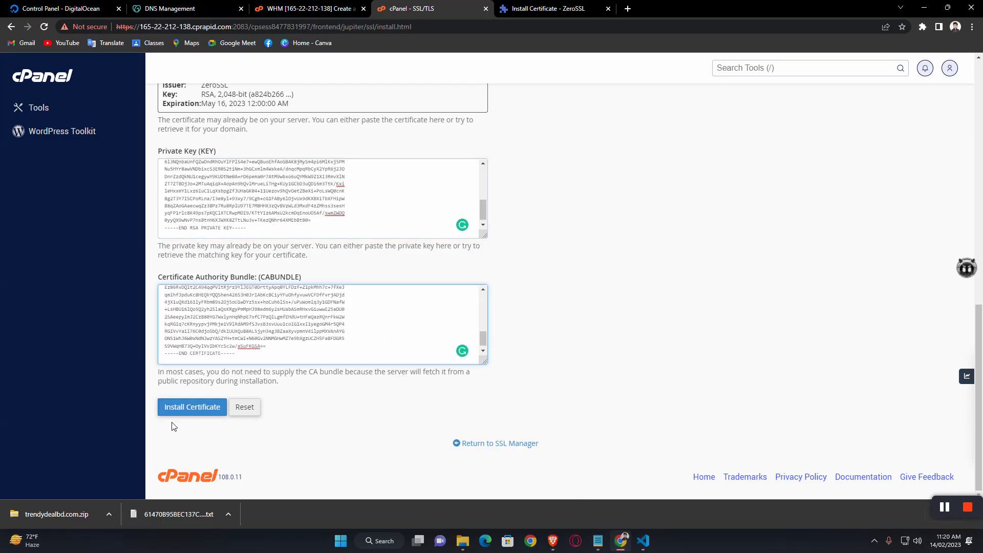
Step: Install the trendydealbd.com certificate, then confirm www and bare domains show secured until 5/16/23
left_click(176, 408)
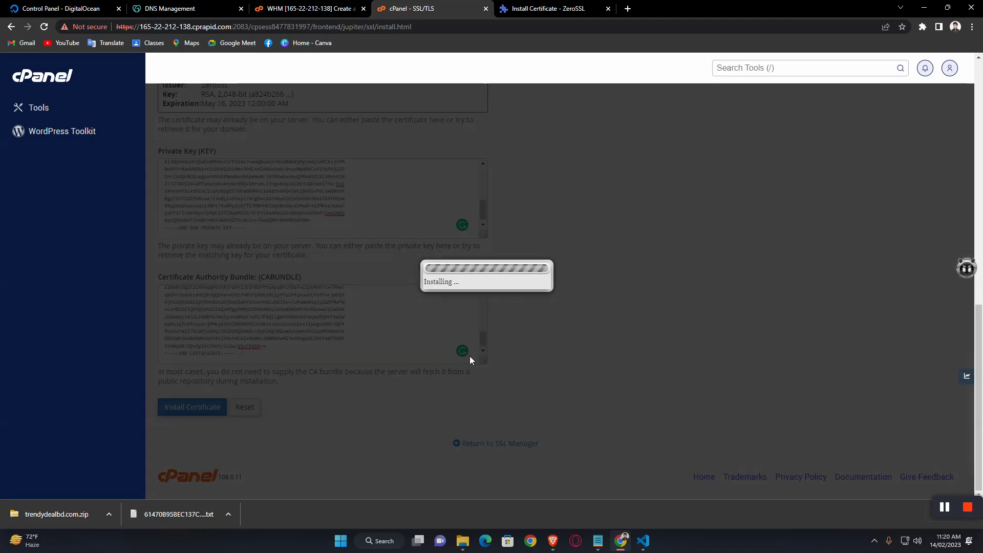
scroll(455, 240, "down", 1)
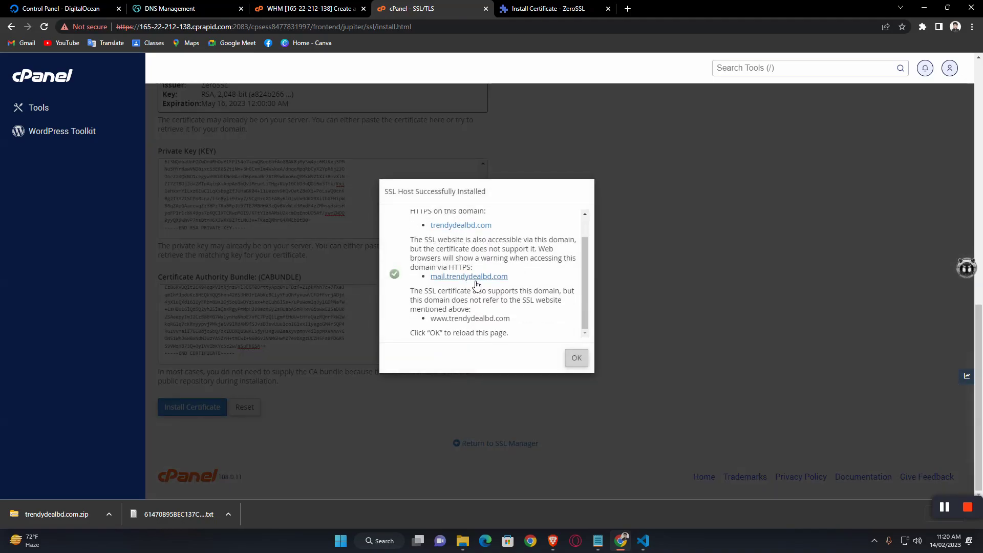
left_click(577, 358)
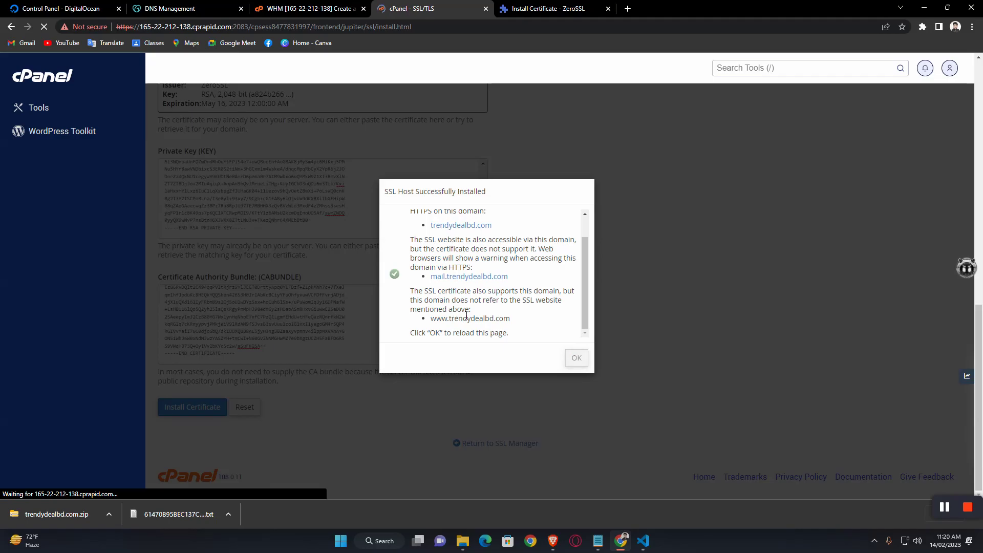
scroll(370, 279, "down", 6)
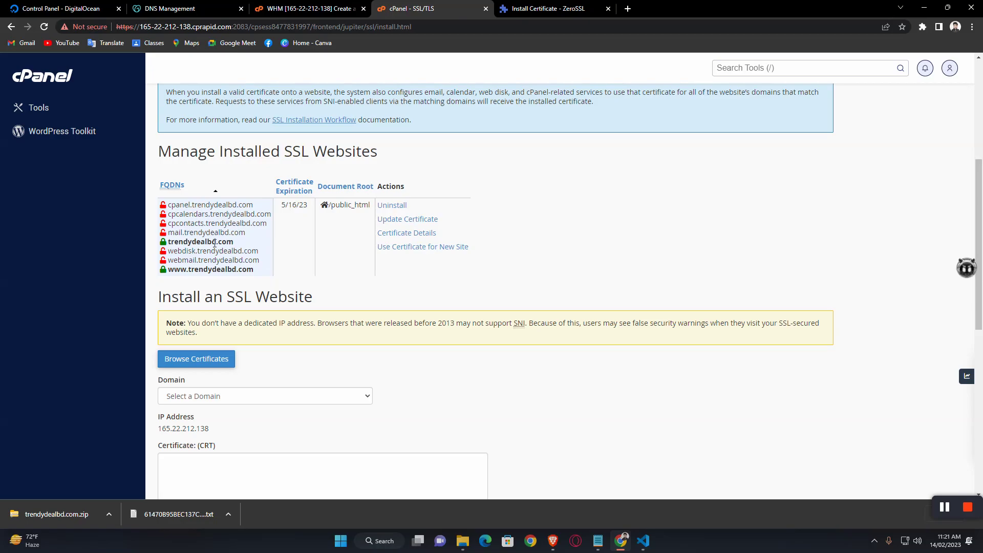
scroll(216, 232, "down", 6)
scroll(216, 232, "up", 11)
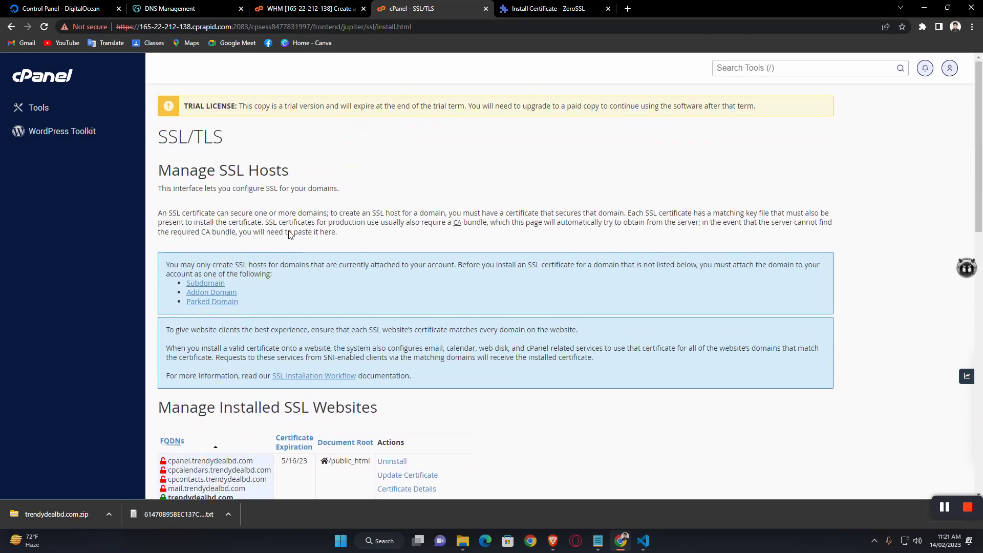
Step: Replace the ZeroSSL tab with a new tab and load trendydealbd.com
left_click(630, 8)
left_click(607, 9)
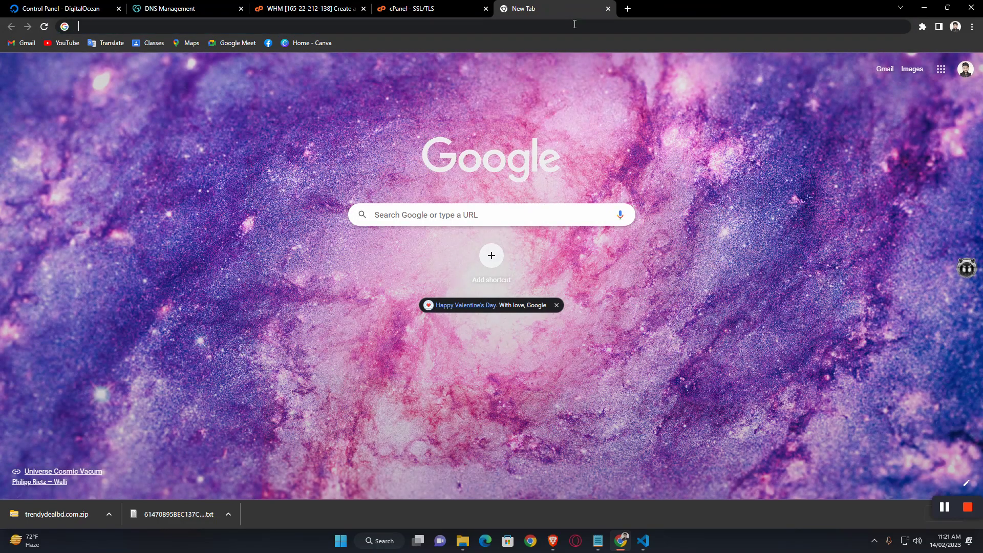
left_click(581, 22)
type("trendydealbd.com")
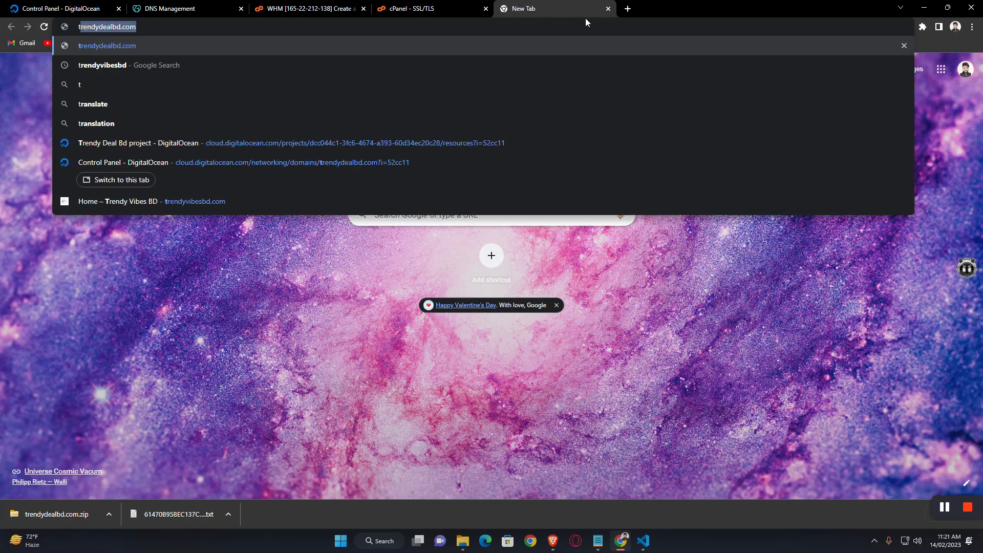
key("Return")
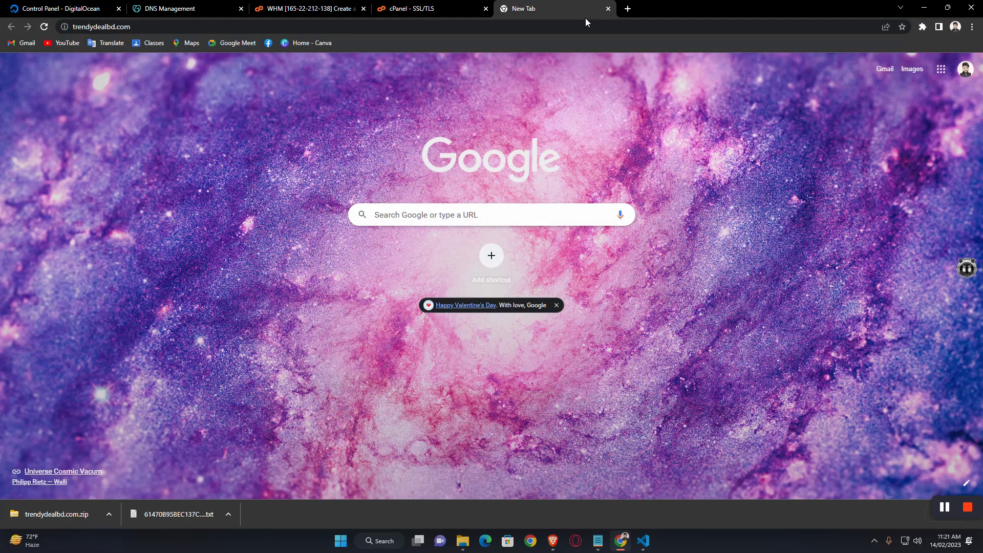